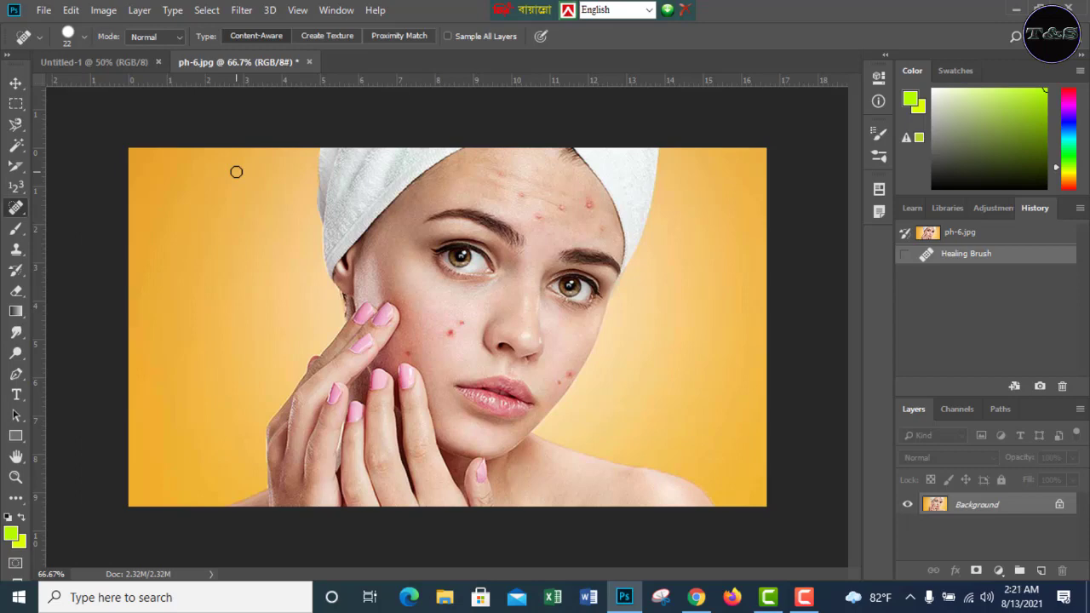
- Choose the Spot Healing Brush tool and set its brush size to 21 px
{"action": "right_click", "coordinate": [22, 212]}
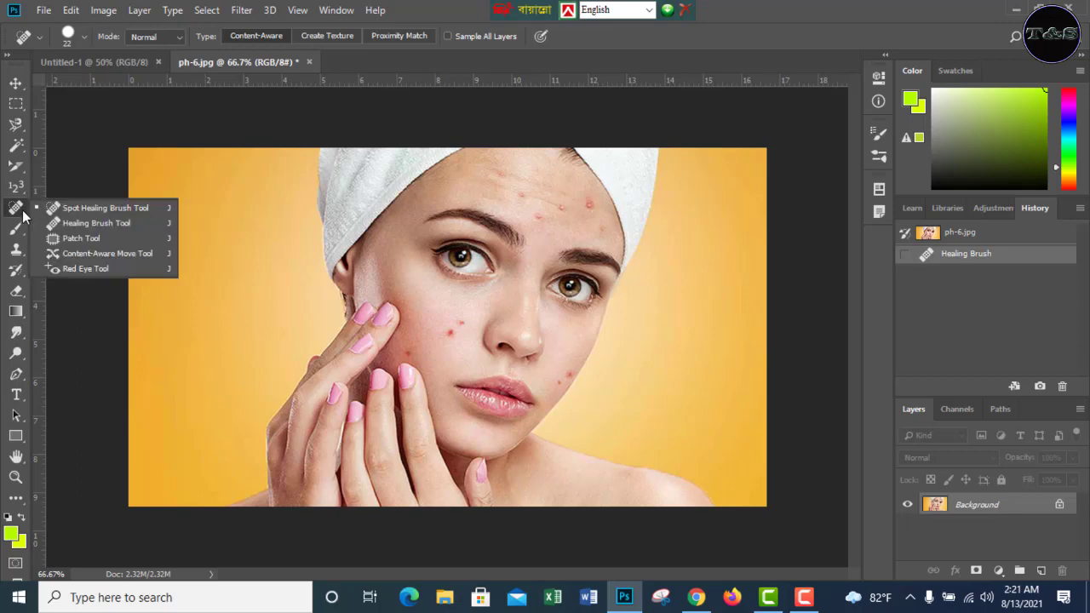
{"action": "left_click", "coordinate": [54, 211]}
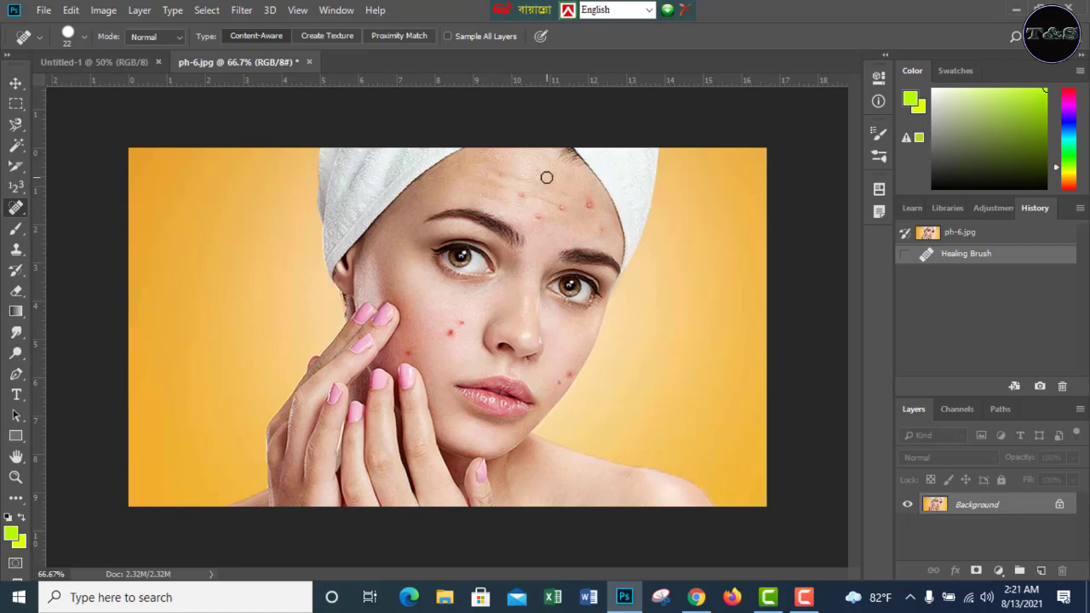
{"action": "left_click", "coordinate": [85, 38]}
{"action": "left_click_drag", "start_coordinate": [46, 81], "coordinate": [41, 82]}
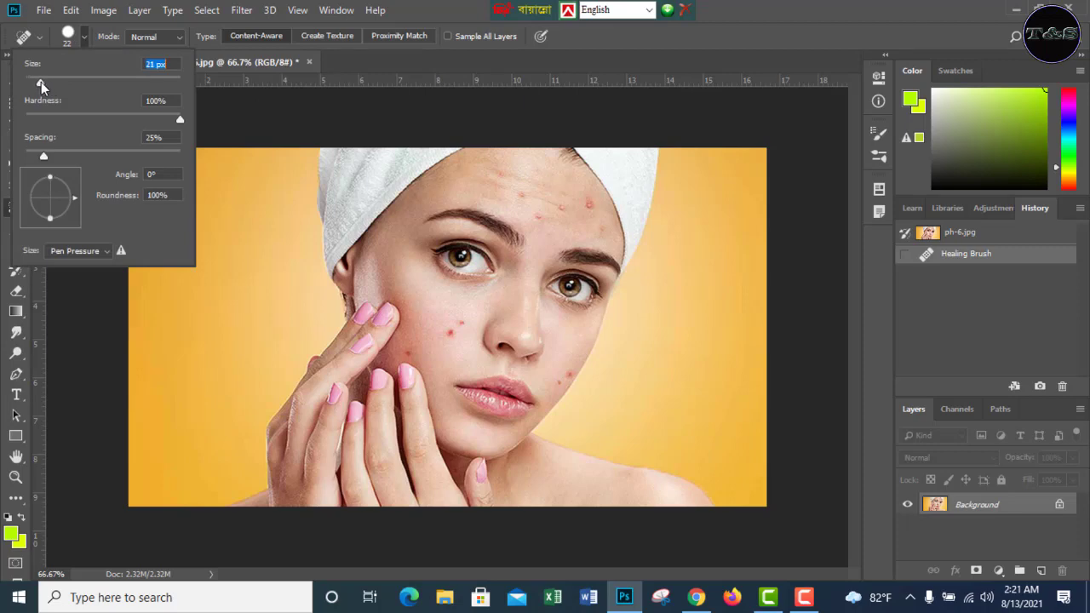
{"action": "left_click", "coordinate": [84, 36]}
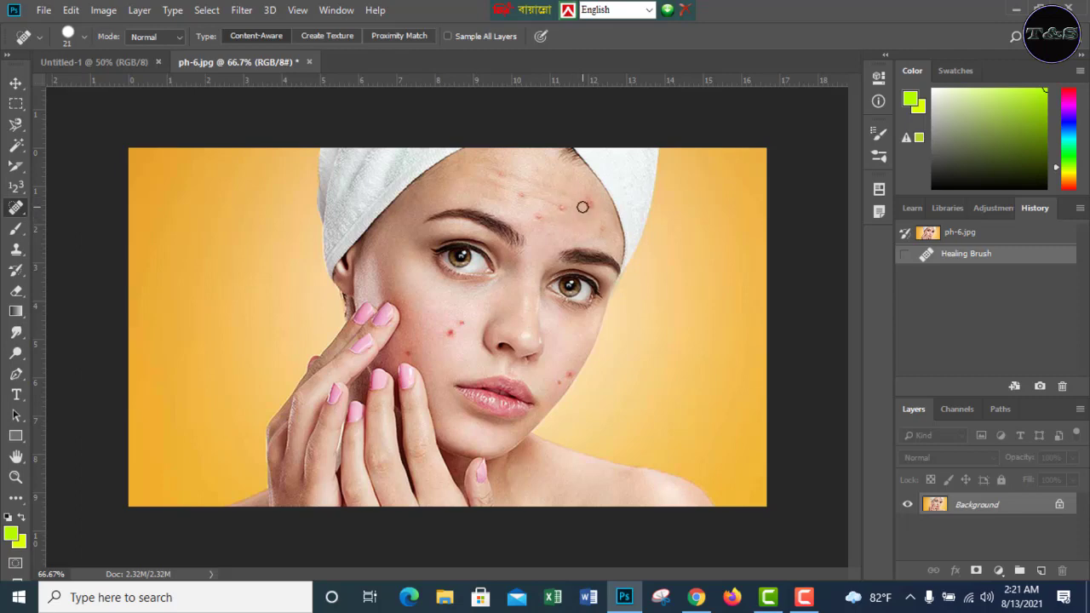
- Remove the red blemishes across the woman's forehead with the Spot Healing Brush
{"action": "left_click", "coordinate": [586, 205]}
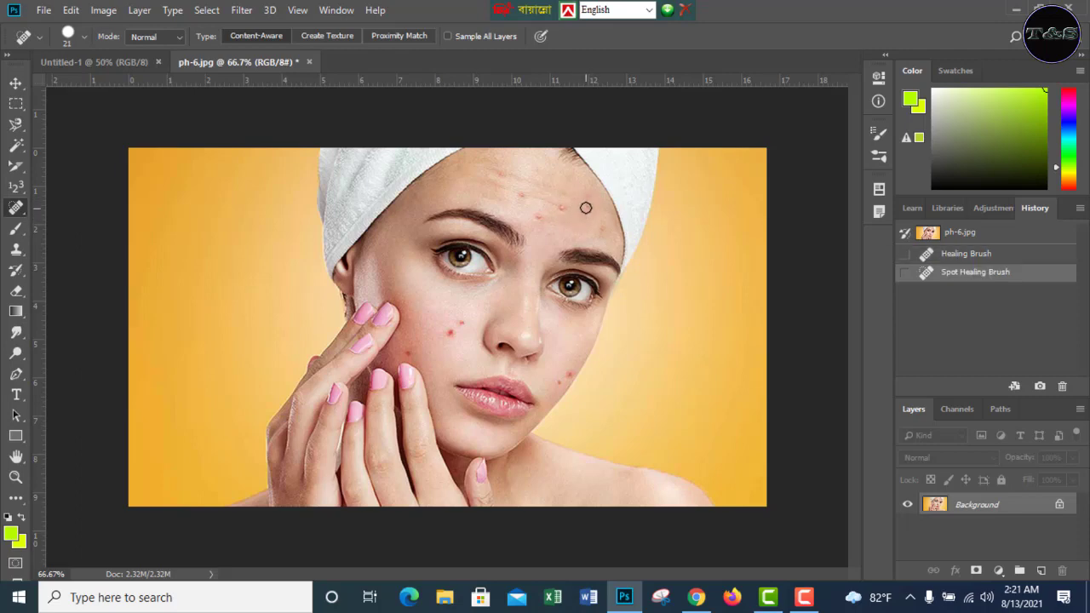
{"action": "left_click", "coordinate": [588, 217]}
{"action": "left_click", "coordinate": [587, 210]}
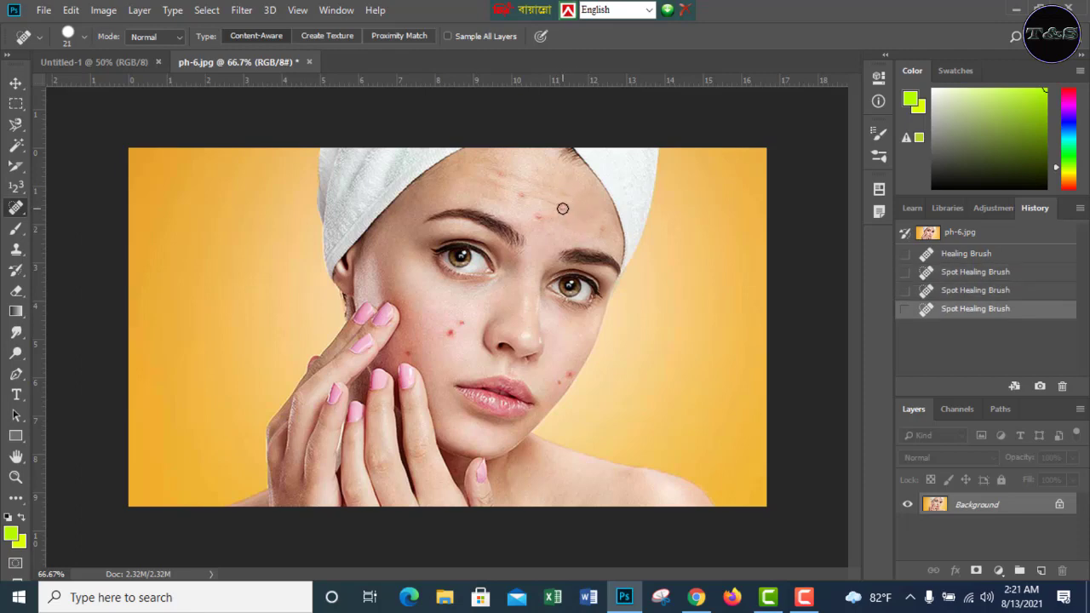
{"action": "left_click", "coordinate": [562, 209]}
{"action": "left_click", "coordinate": [537, 218]}
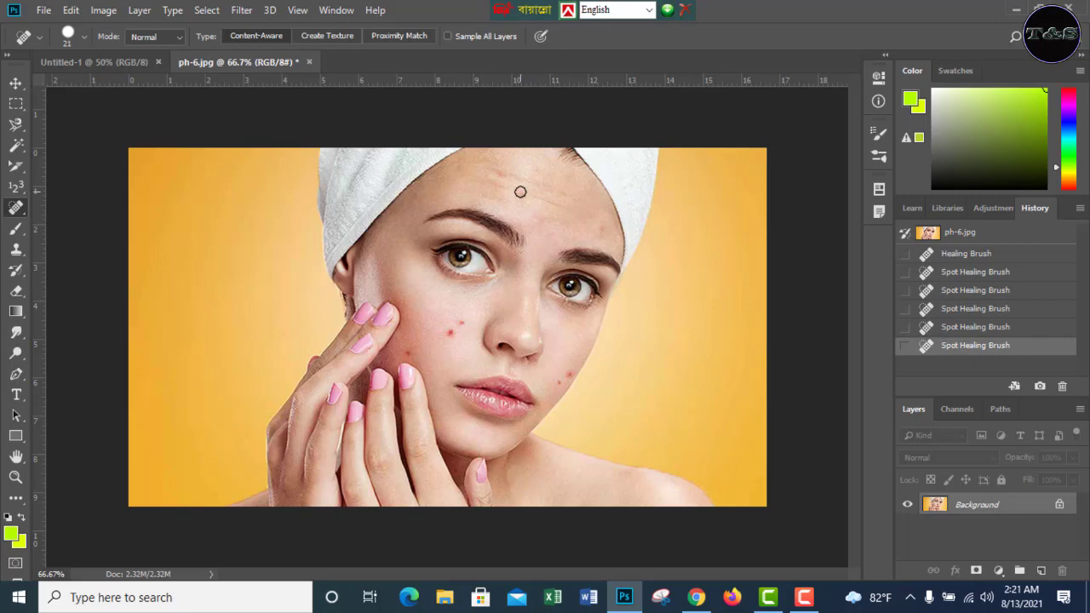
{"action": "left_click", "coordinate": [520, 192]}
{"action": "left_click", "coordinate": [502, 175]}
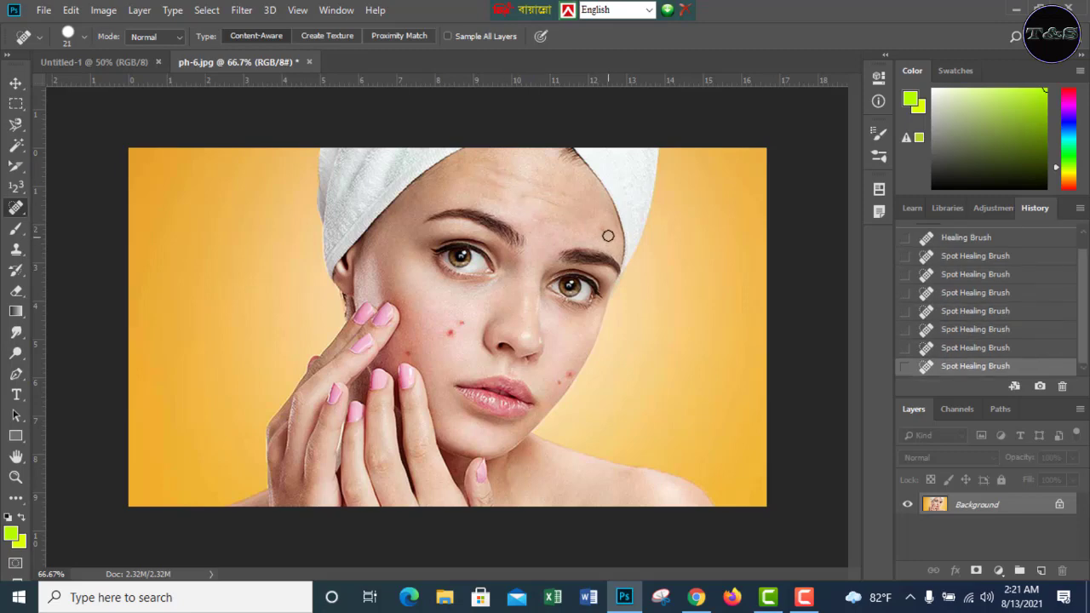
{"action": "left_click", "coordinate": [604, 228]}
{"action": "left_click", "coordinate": [524, 195]}
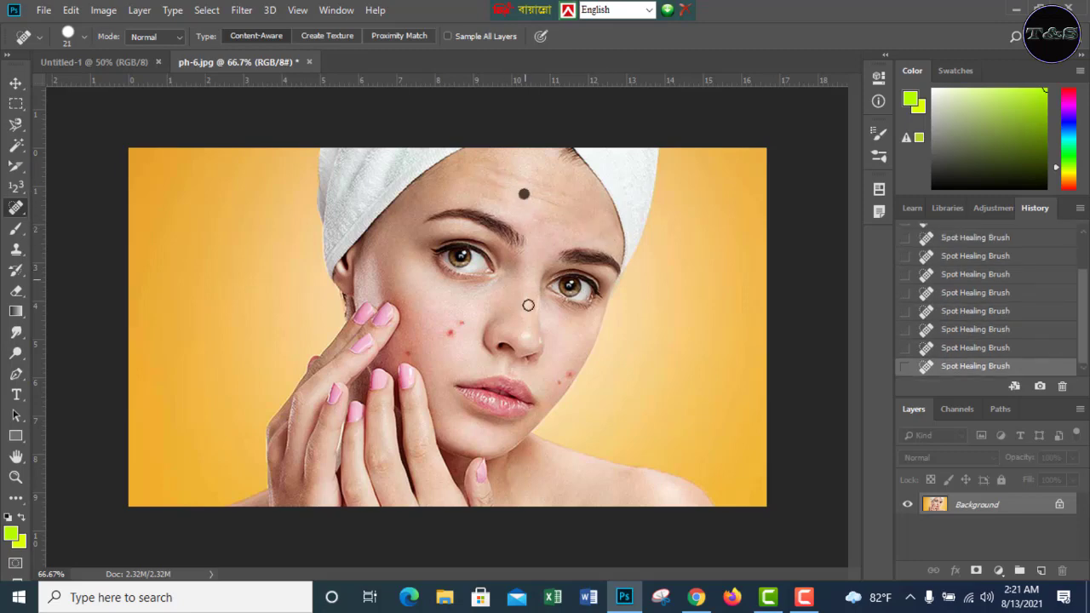
- Remove the red blemishes on both cheeks and beside the mouth with the Spot Healing Brush
{"action": "left_click", "coordinate": [566, 374]}
{"action": "left_click", "coordinate": [461, 323]}
{"action": "left_click", "coordinate": [452, 332]}
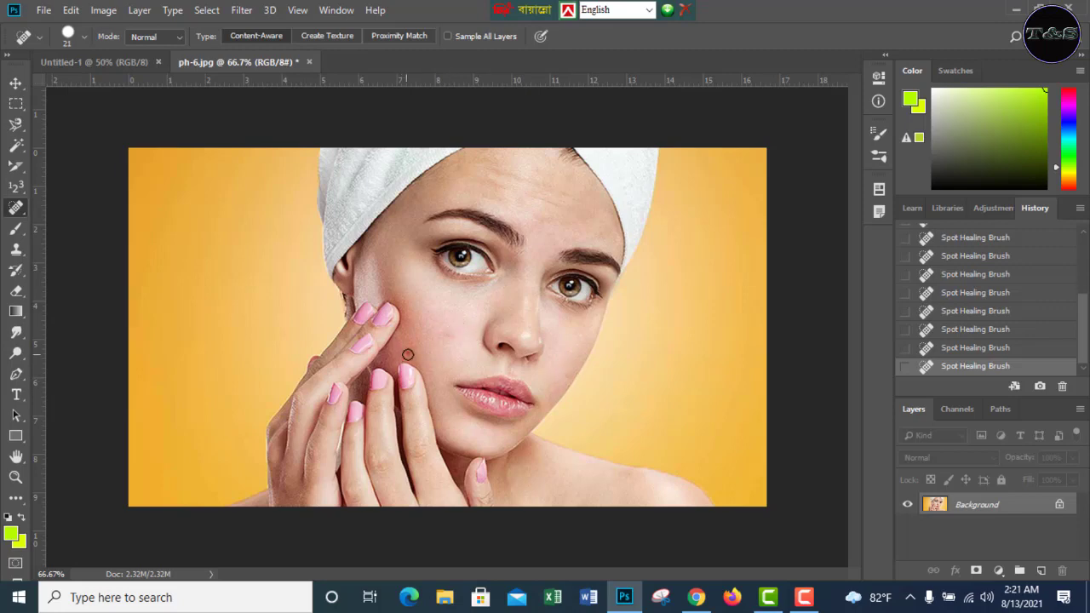
{"action": "left_click", "coordinate": [408, 355]}
{"action": "left_click", "coordinate": [450, 333]}
{"action": "left_click", "coordinate": [562, 378]}
- Switch to the Healing Brush tool and revert the photo to its original ph-6.jpg history state
{"action": "right_click", "coordinate": [15, 208]}
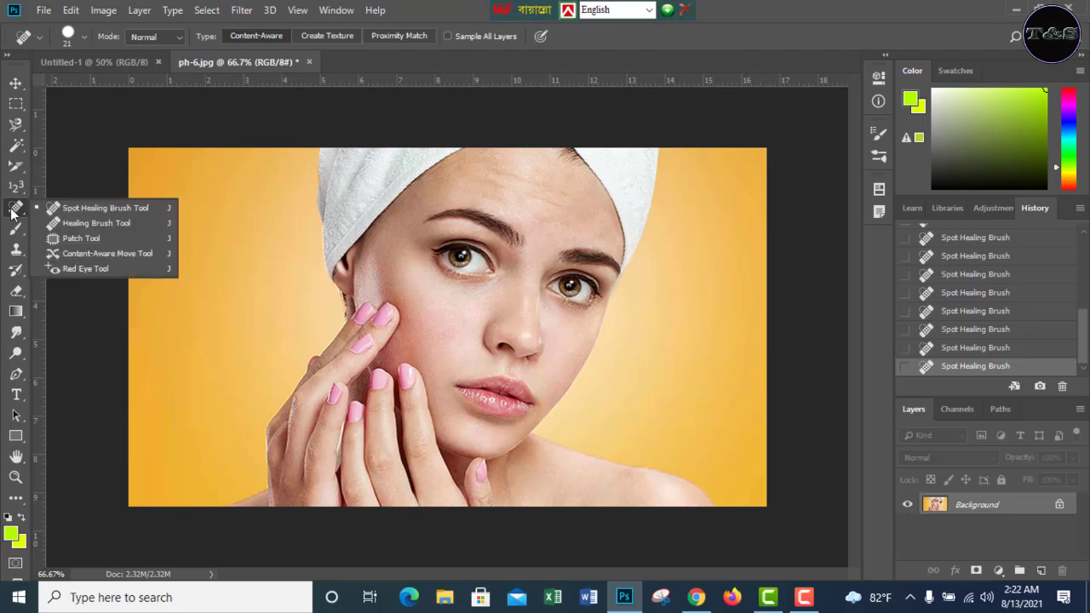
{"action": "left_click", "coordinate": [79, 223]}
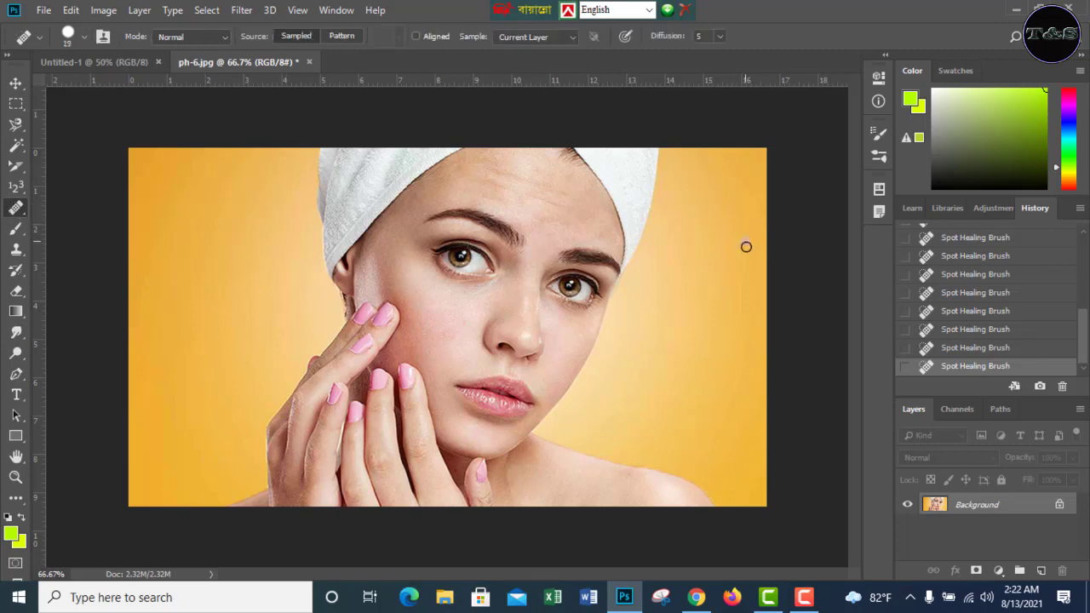
{"action": "scroll", "coordinate": [993, 307], "scroll_direction": "up", "scroll_amount": 5}
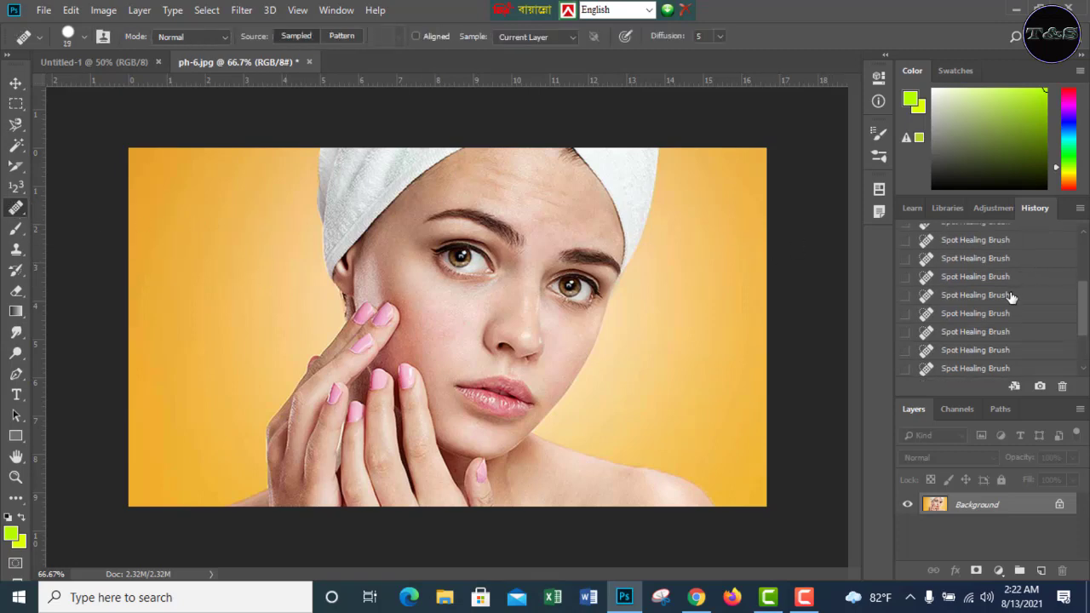
{"action": "left_click", "coordinate": [963, 238]}
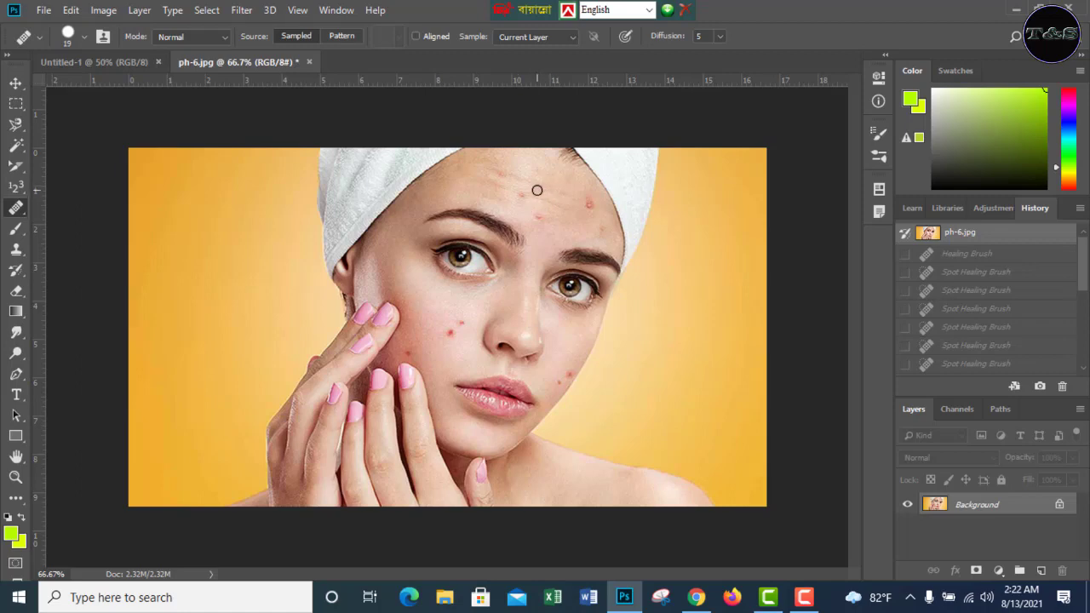
- Heal the forehead blemishes with the Healing Brush, sampling clean skin from the middle of the forehead
{"action": "left_click", "coordinate": [590, 208]}
{"action": "left_click", "coordinate": [592, 199]}
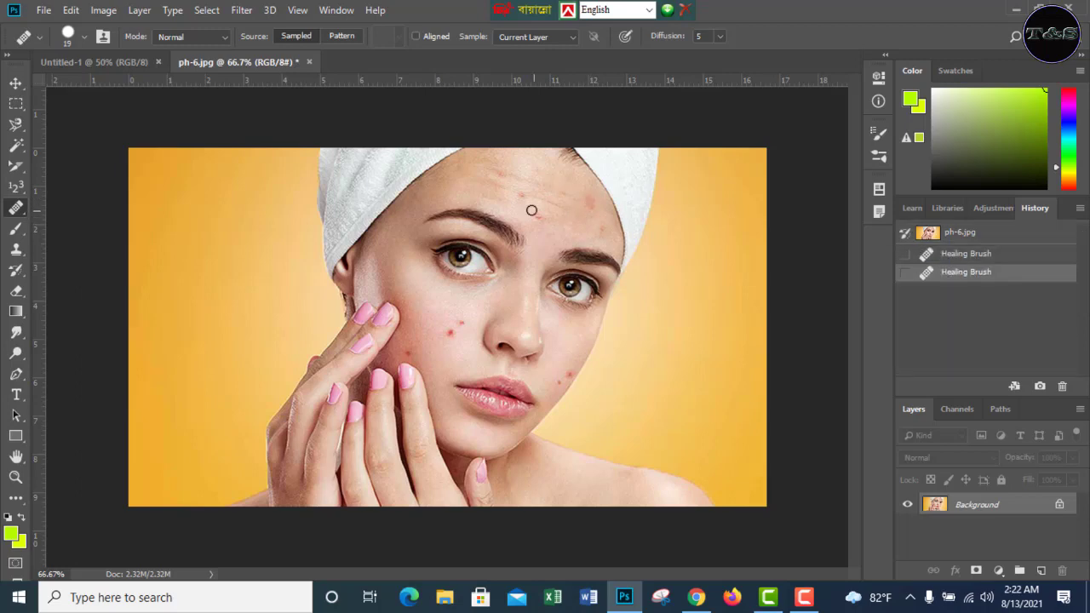
{"action": "left_click", "coordinate": [523, 195]}
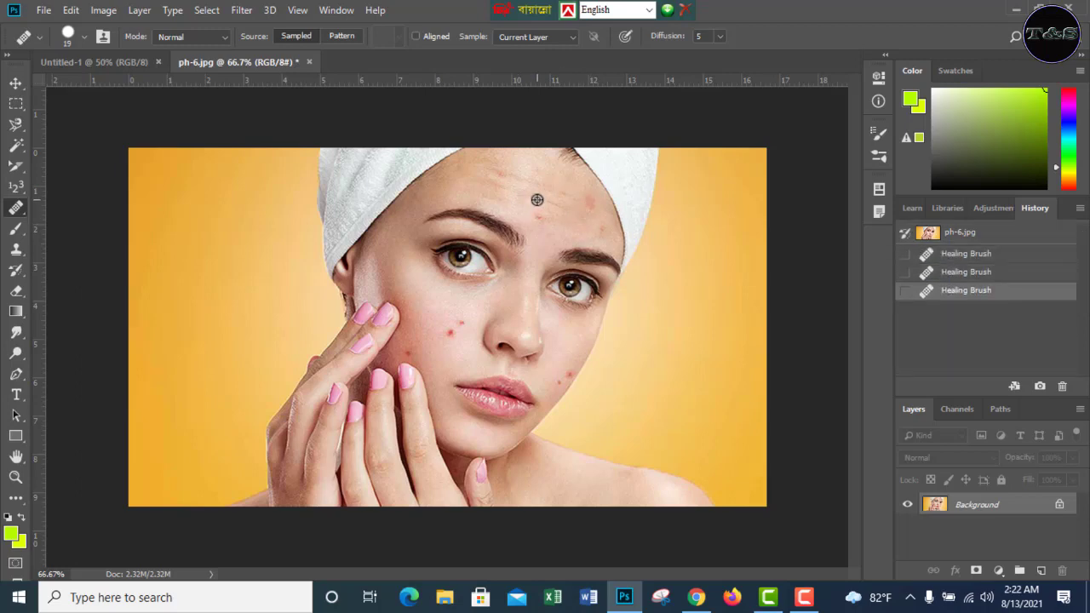
{"action": "left_click", "coordinate": [536, 200], "text": "alt"}
{"action": "left_click", "coordinate": [548, 230]}
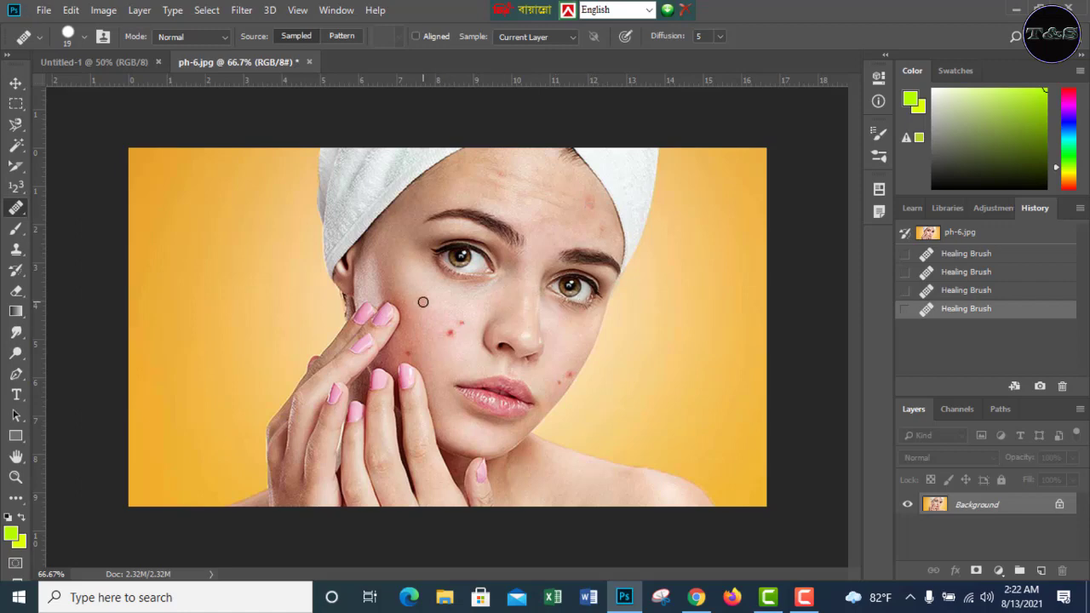
- Enlarge the Healing Brush to 30 px and heal the blemishes on both cheeks and the remaining forehead spots
{"action": "key", "text": "bracketright"}
{"action": "left_click", "coordinate": [450, 333]}
{"action": "left_click", "coordinate": [463, 322]}
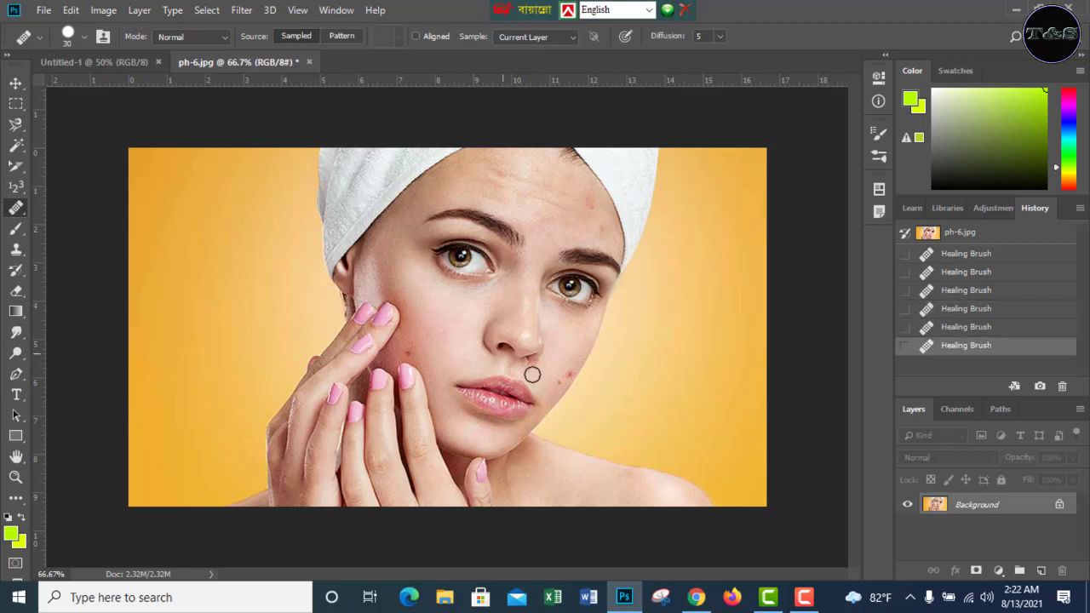
{"action": "left_click", "coordinate": [568, 373]}
{"action": "left_click", "coordinate": [560, 387]}
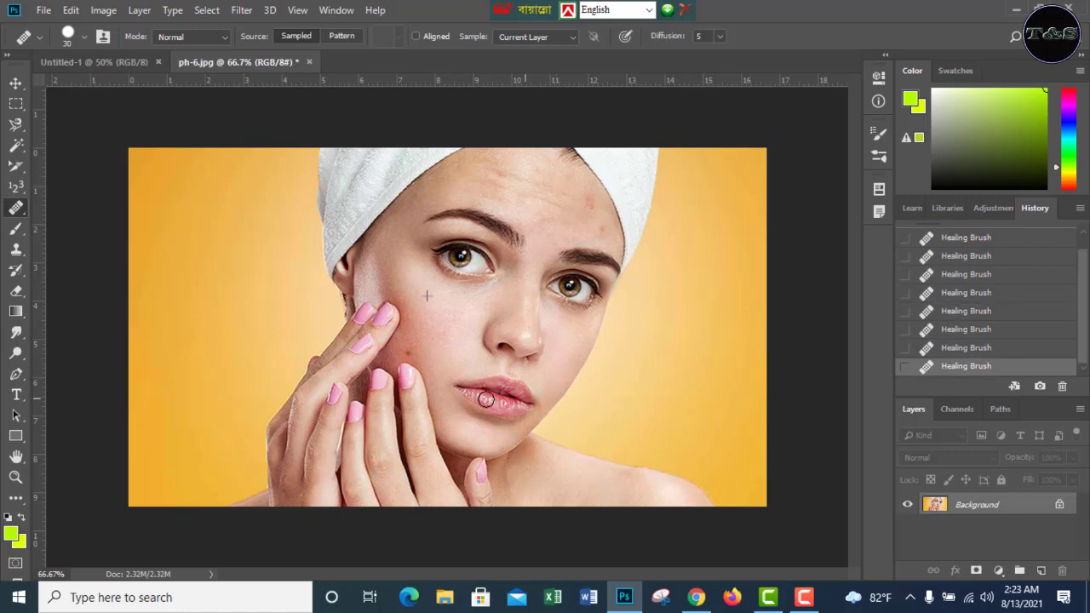
{"action": "left_click", "coordinate": [409, 354]}
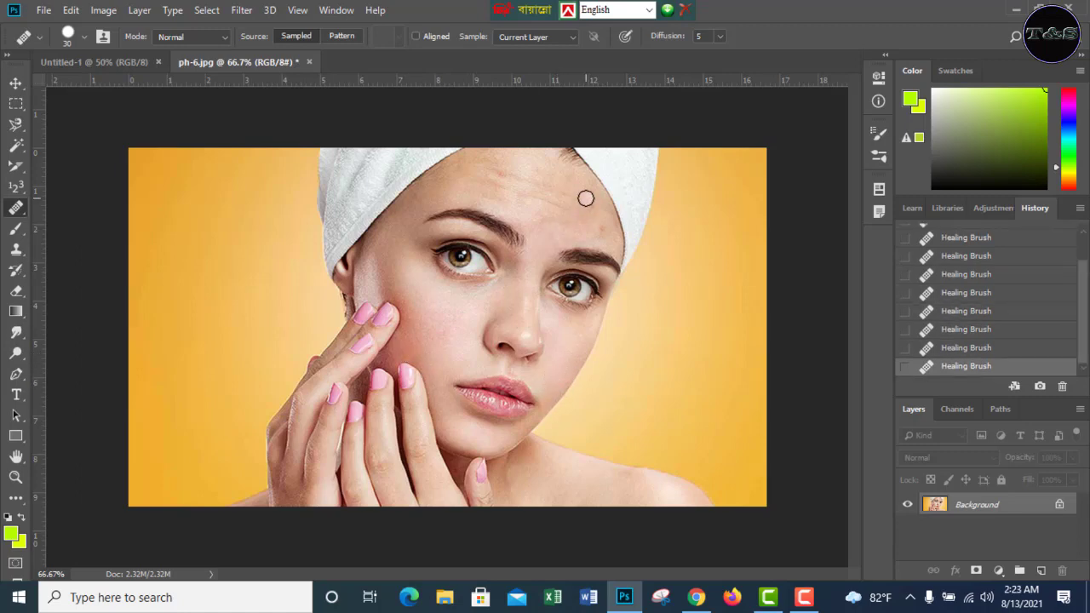
{"action": "left_click", "coordinate": [591, 230]}
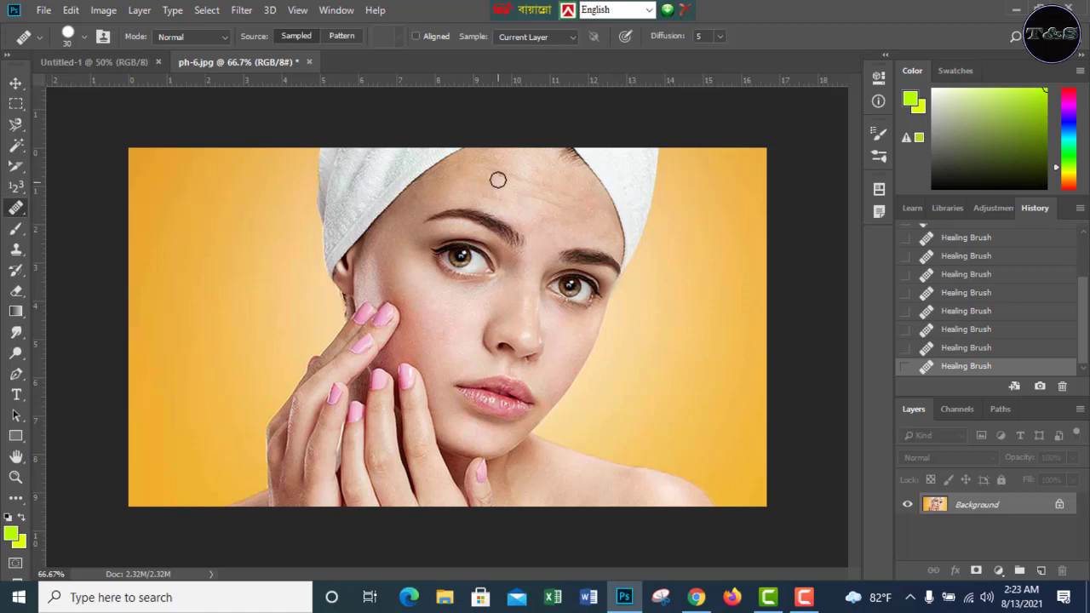
{"action": "left_click", "coordinate": [589, 213]}
- Switch to the Patch tool and return the photo to its original ph-6.jpg history state
{"action": "right_click", "coordinate": [21, 212]}
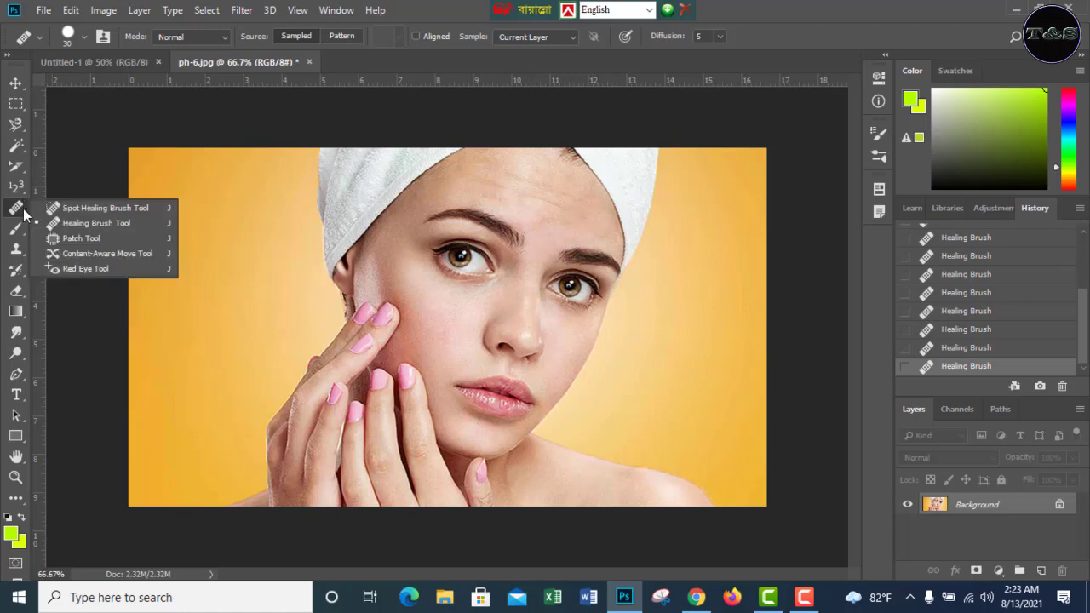
{"action": "left_click", "coordinate": [70, 246]}
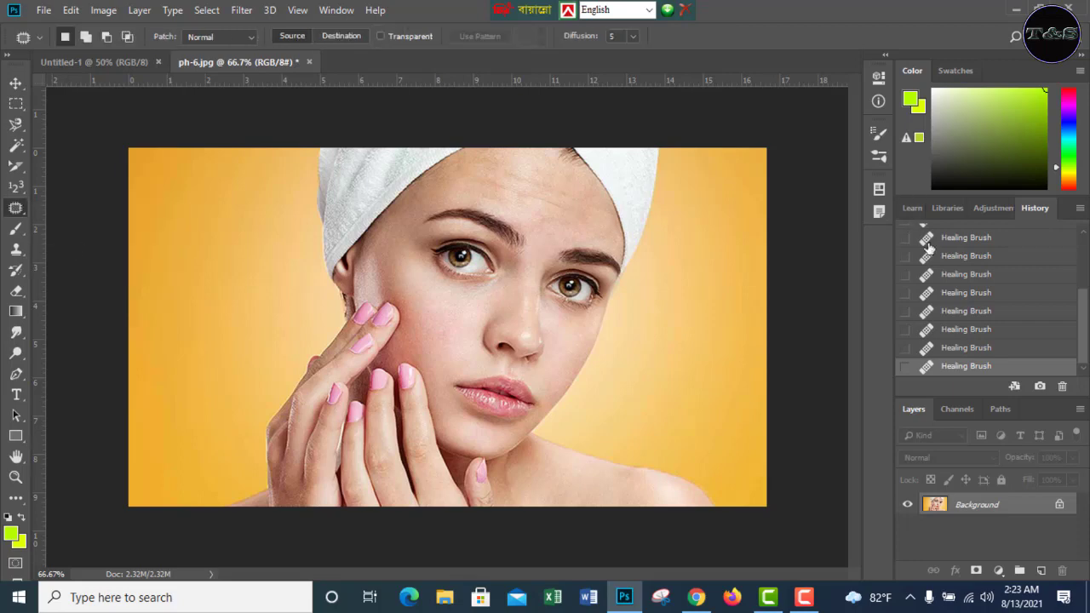
{"action": "left_click_drag", "start_coordinate": [1082, 316], "coordinate": [1083, 253]}
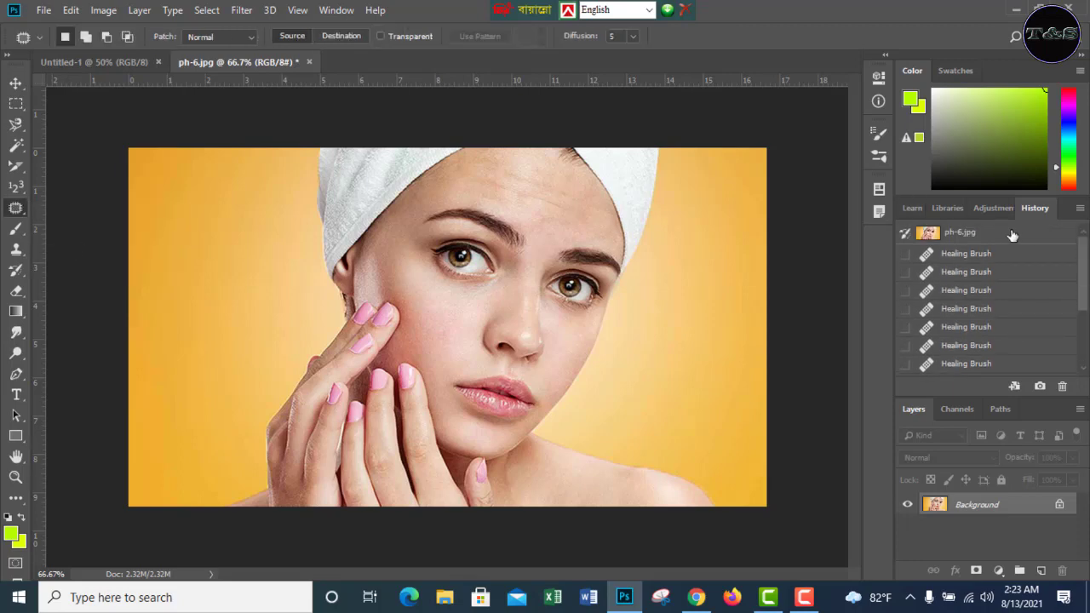
{"action": "left_click", "coordinate": [1008, 233]}
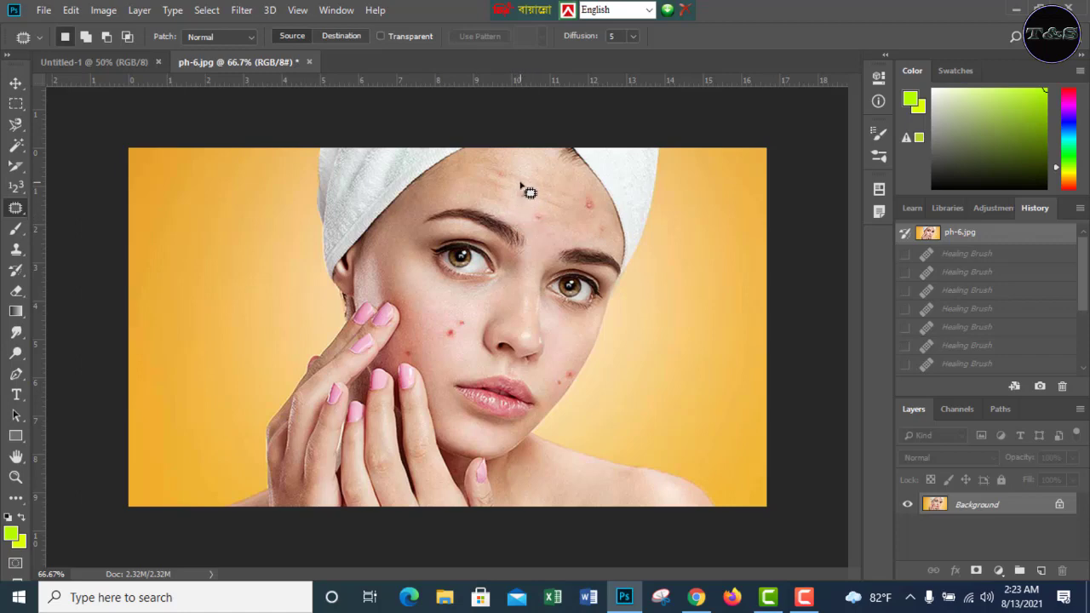
- Patch the forehead and near-cheek blemishes by outlining each one and moving it onto clean skin, and clear the selection
{"action": "left_click_drag", "start_coordinate": [522, 207], "coordinate": [513, 185]}
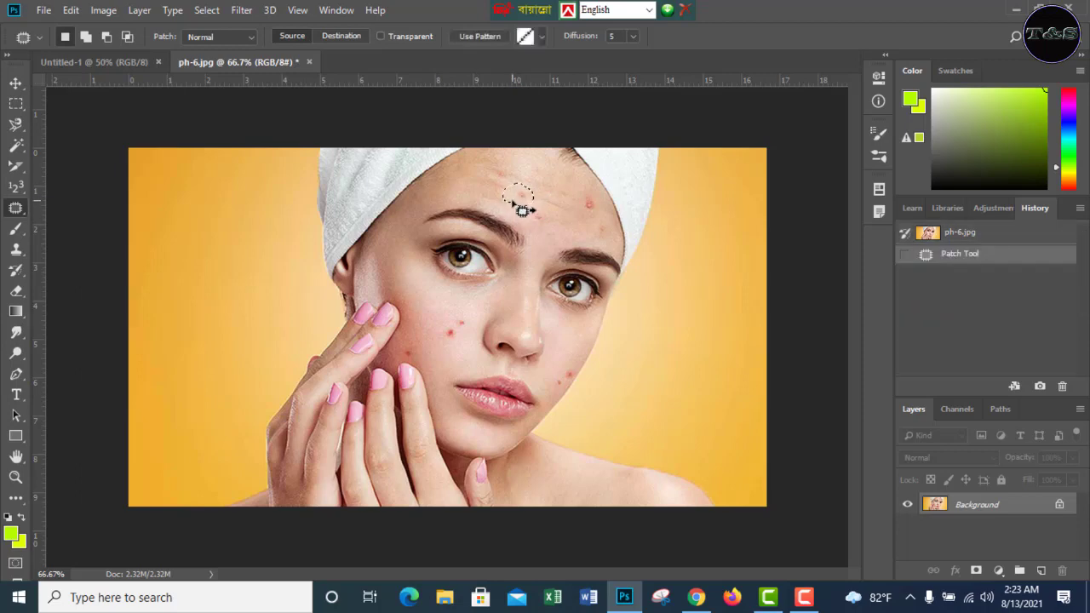
{"action": "left_click_drag", "start_coordinate": [515, 198], "coordinate": [553, 191]}
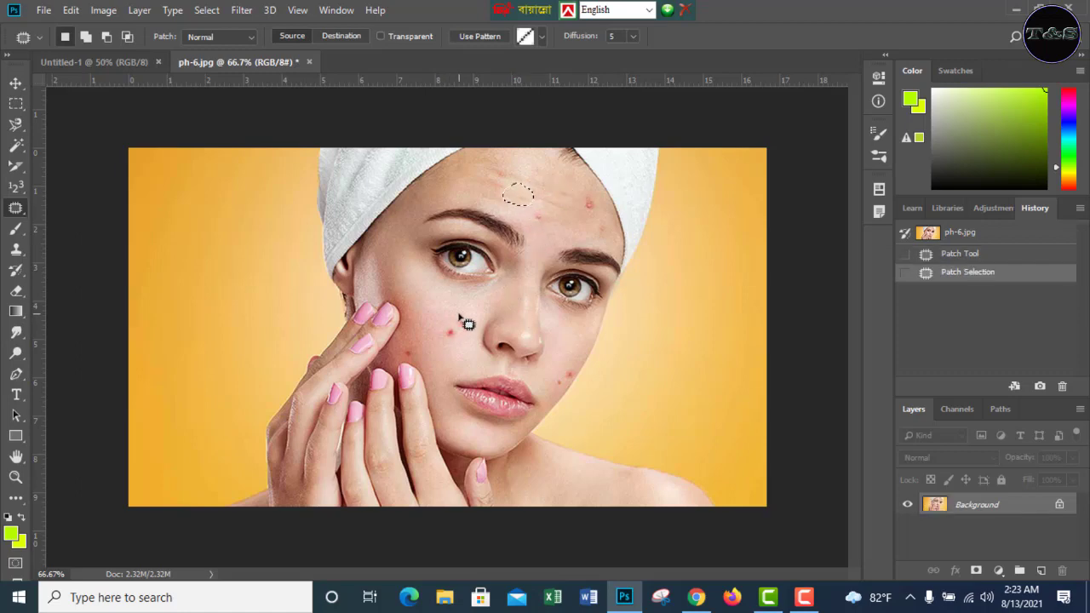
{"action": "mouse_move", "coordinate": [459, 316]}
{"action": "left_mouse_down"}
{"action": "mouse_move", "coordinate": [441, 329]}
{"action": "mouse_move", "coordinate": [464, 354]}
{"action": "mouse_move", "coordinate": [477, 328]}
{"action": "mouse_move", "coordinate": [460, 318]}
{"action": "mouse_move", "coordinate": [458, 338]}
{"action": "mouse_move", "coordinate": [437, 314]}
{"action": "mouse_move", "coordinate": [423, 362]}
{"action": "mouse_move", "coordinate": [412, 366]}
{"action": "mouse_move", "coordinate": [426, 340]}
{"action": "mouse_move", "coordinate": [450, 366]}
{"action": "left_mouse_up"}
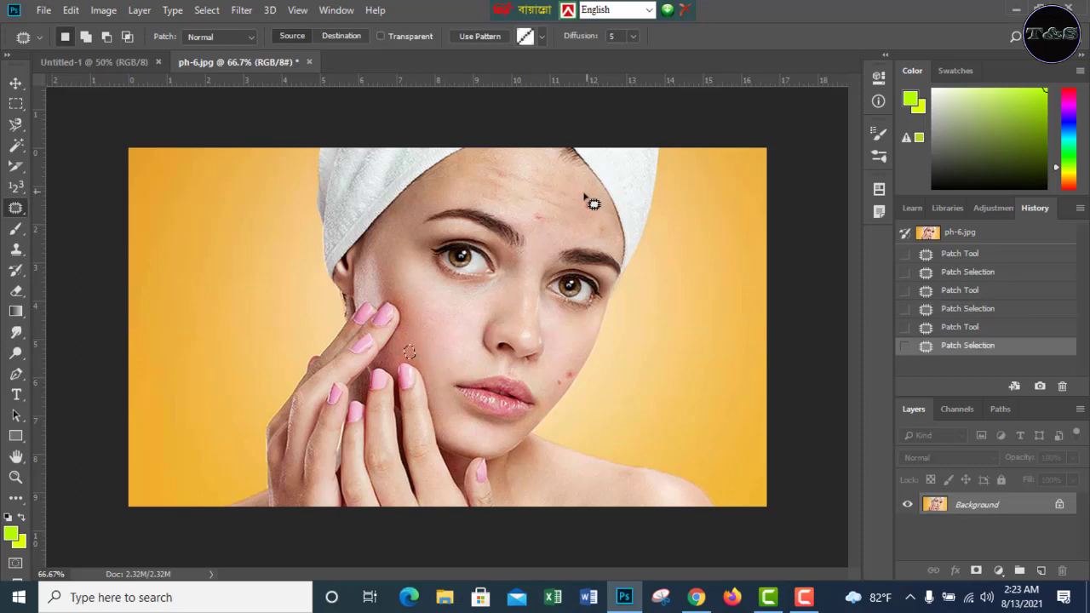
{"action": "mouse_move", "coordinate": [586, 193]}
{"action": "left_mouse_down"}
{"action": "mouse_move", "coordinate": [598, 221]}
{"action": "mouse_move", "coordinate": [587, 211]}
{"action": "mouse_move", "coordinate": [594, 198]}
{"action": "mouse_move", "coordinate": [591, 214]}
{"action": "mouse_move", "coordinate": [595, 204]}
{"action": "mouse_move", "coordinate": [573, 197]}
{"action": "mouse_move", "coordinate": [539, 207]}
{"action": "mouse_move", "coordinate": [534, 223]}
{"action": "mouse_move", "coordinate": [535, 186]}
{"action": "left_mouse_up"}
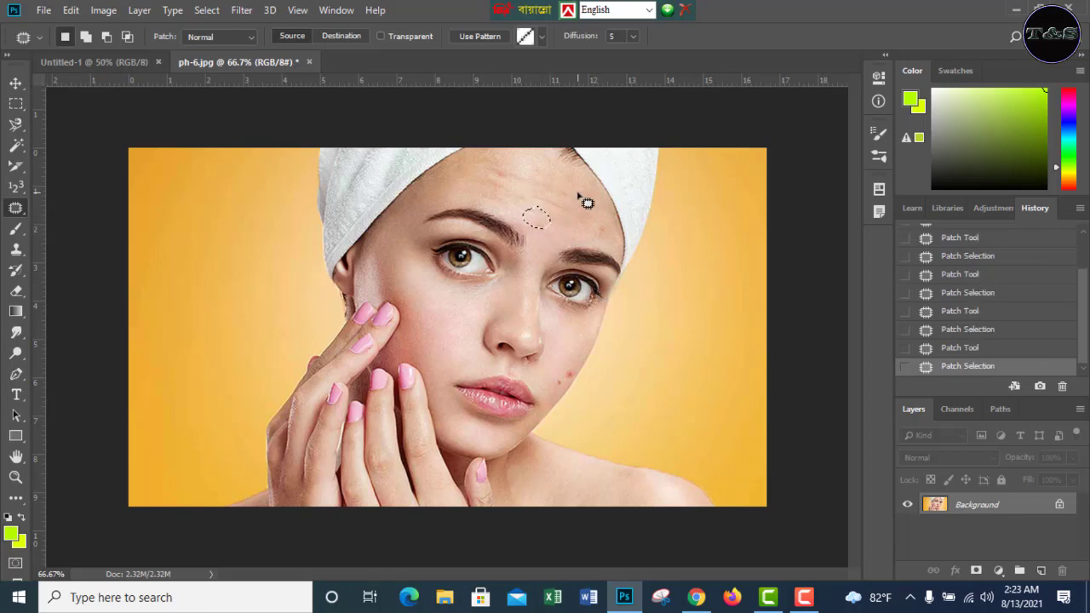
{"action": "left_click", "coordinate": [586, 202]}
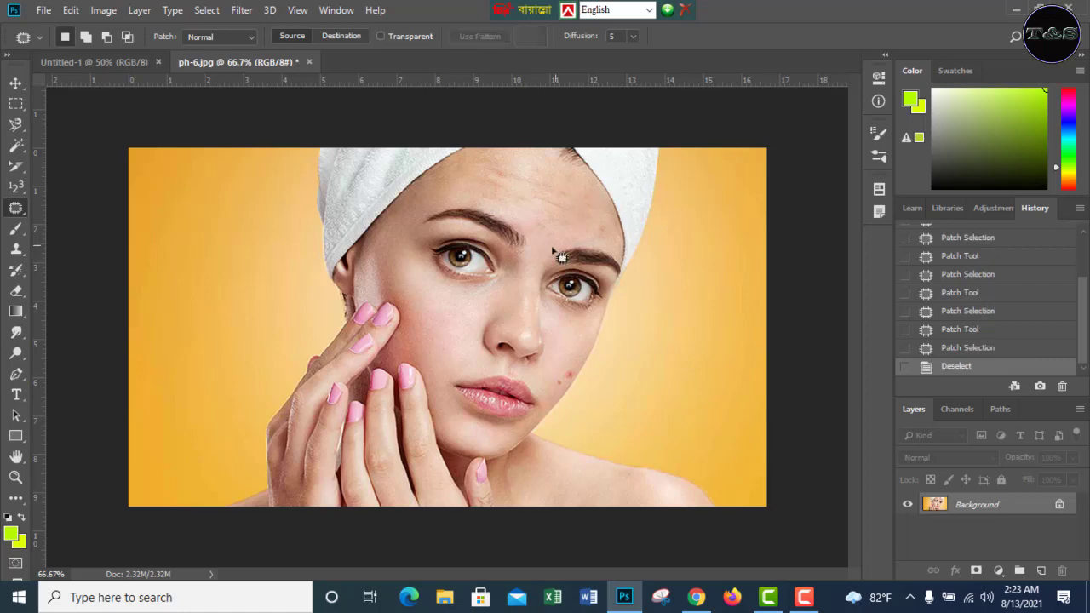
- Discard the patch edits by restoring the photo to its original ph-6.jpg history state
{"action": "right_click", "coordinate": [16, 216]}
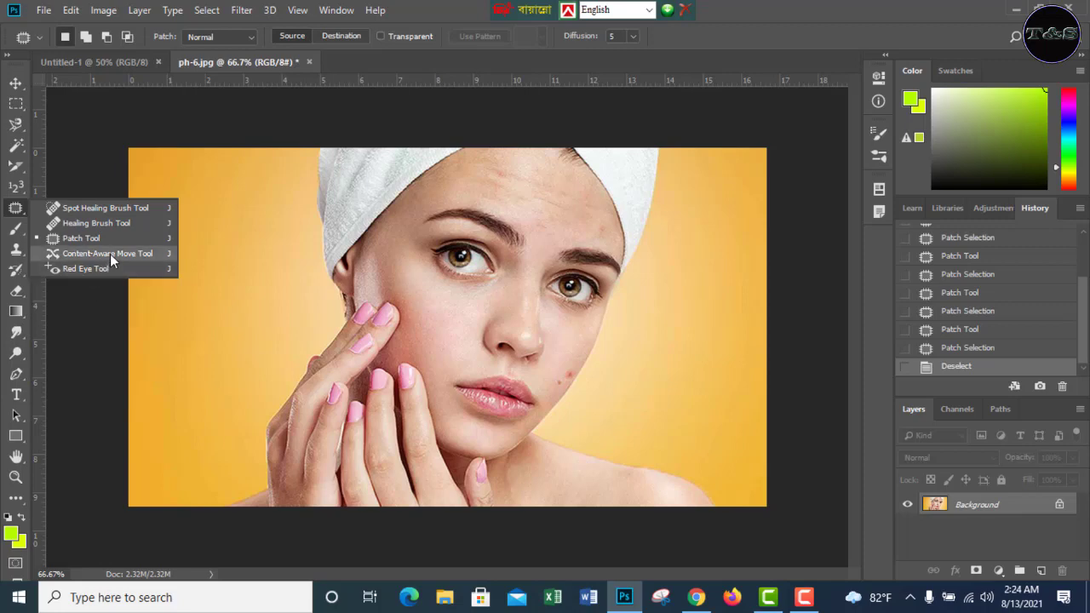
{"action": "right_click", "coordinate": [13, 235]}
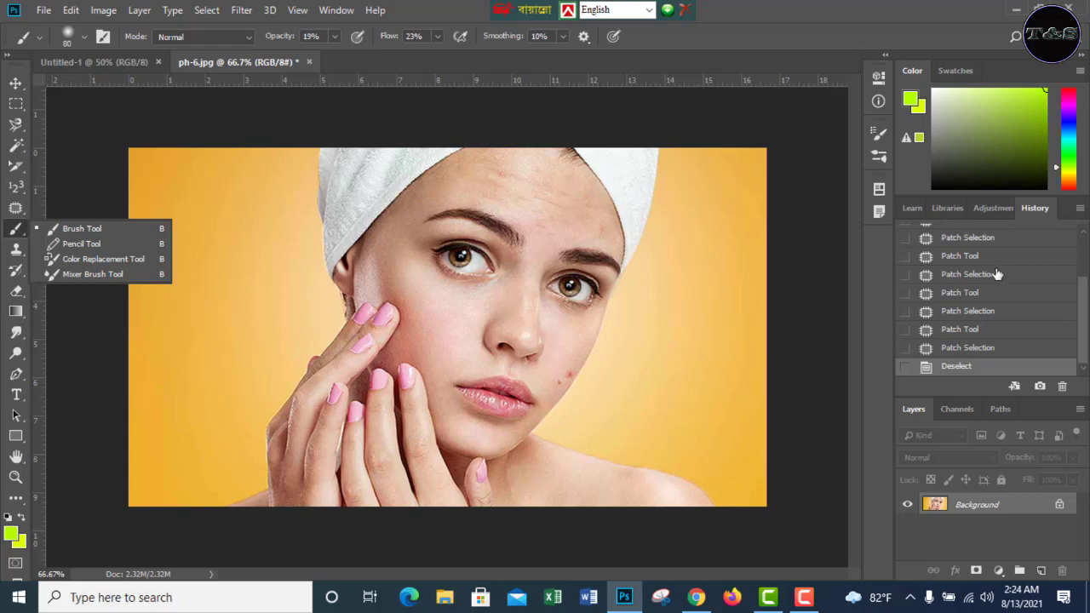
{"action": "scroll", "coordinate": [995, 273], "scroll_direction": "up", "scroll_amount": 2}
{"action": "left_click", "coordinate": [988, 238]}
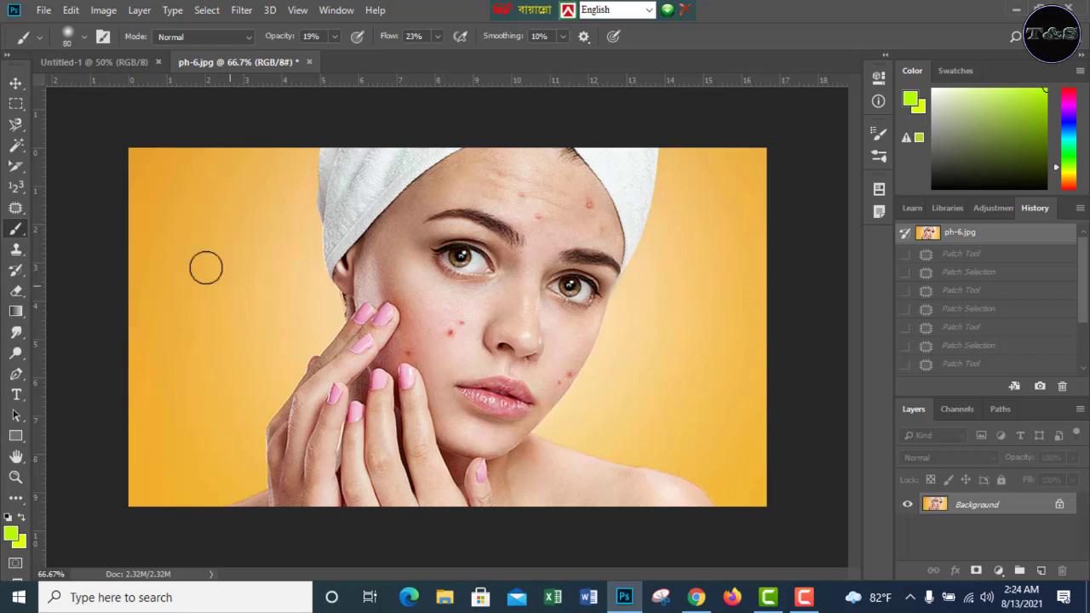
- Switch to the Brush tool and set its opacity and flow to 25%
{"action": "right_click", "coordinate": [15, 230]}
{"action": "left_click", "coordinate": [51, 230]}
{"action": "left_click", "coordinate": [334, 37]}
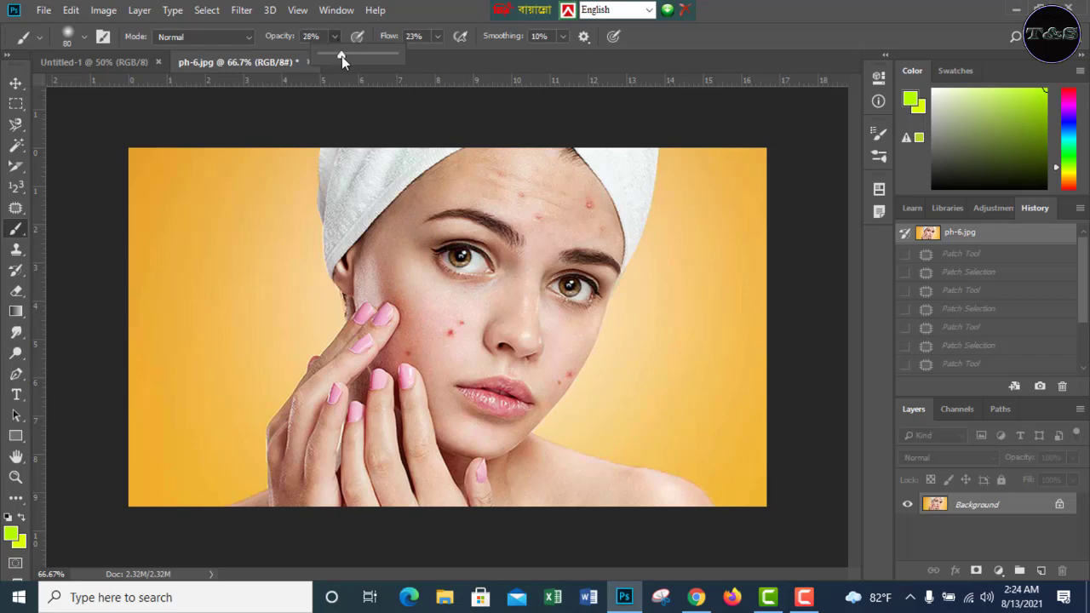
{"action": "left_click", "coordinate": [441, 35]}
{"action": "left_click", "coordinate": [437, 36]}
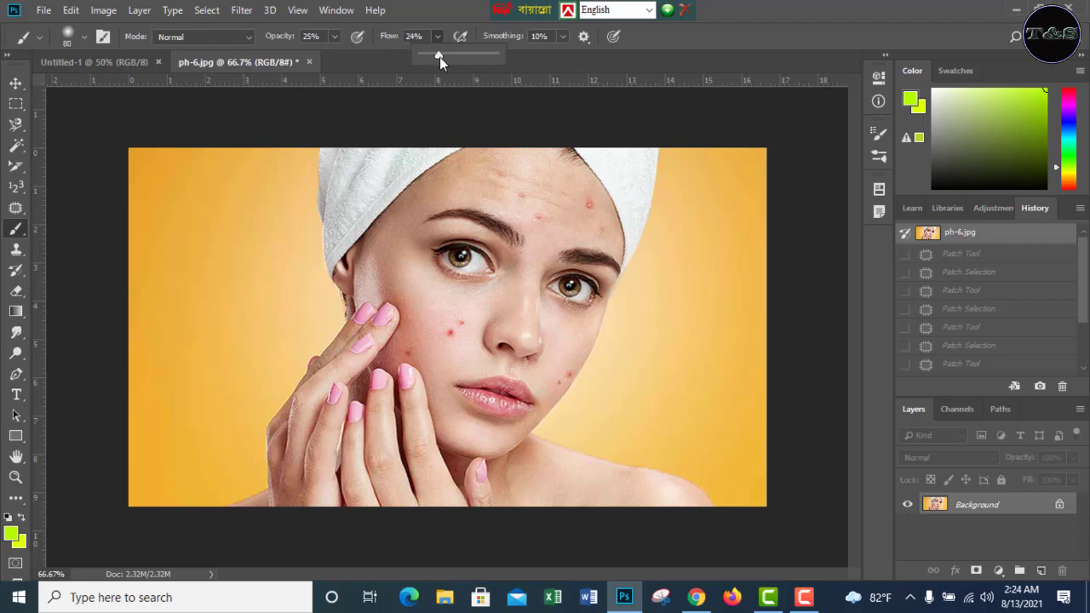
{"action": "left_click_drag", "start_coordinate": [440, 58], "coordinate": [438, 57]}
- Sample the cheek's skin tone as foreground colour and brush over the chin and neck, reducing the brush to 70 px
{"action": "left_click", "coordinate": [426, 309], "text": "alt"}
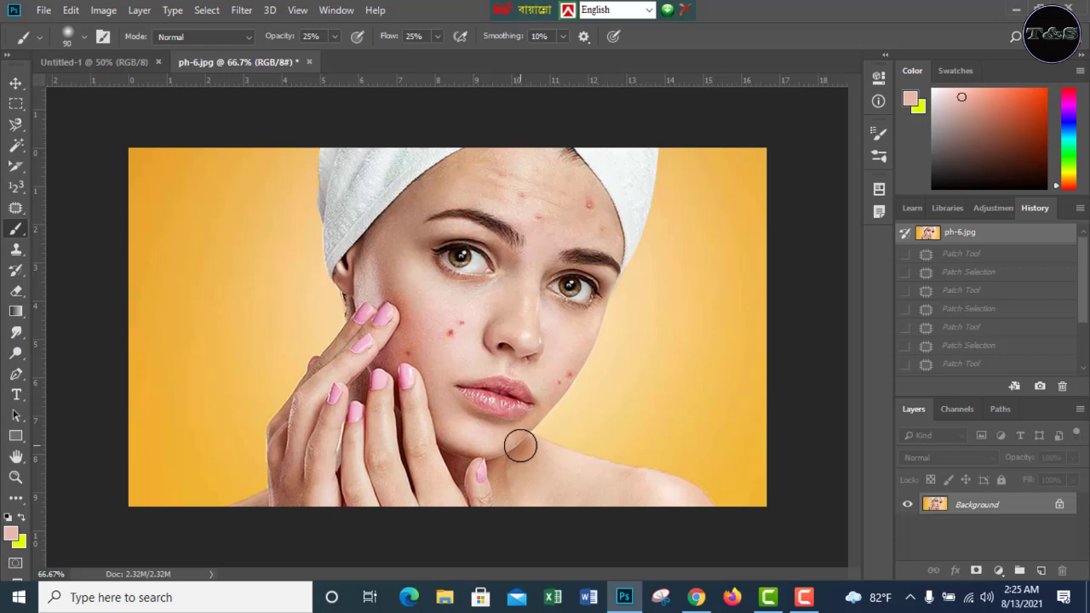
{"action": "left_click_drag", "start_coordinate": [521, 446], "coordinate": [526, 463]}
{"action": "key", "text": "bracketleft"}
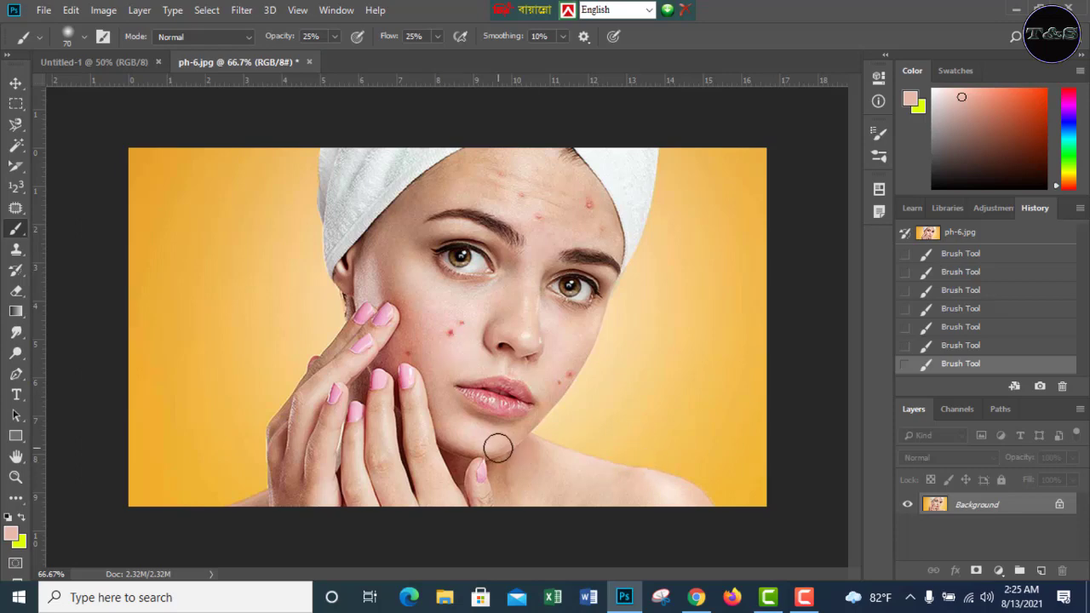
- Switch to the Pencil tool, reduce it to 40 px and draw a stroke on the yellow background beside the face
{"action": "right_click", "coordinate": [18, 228]}
{"action": "left_click", "coordinate": [70, 242]}
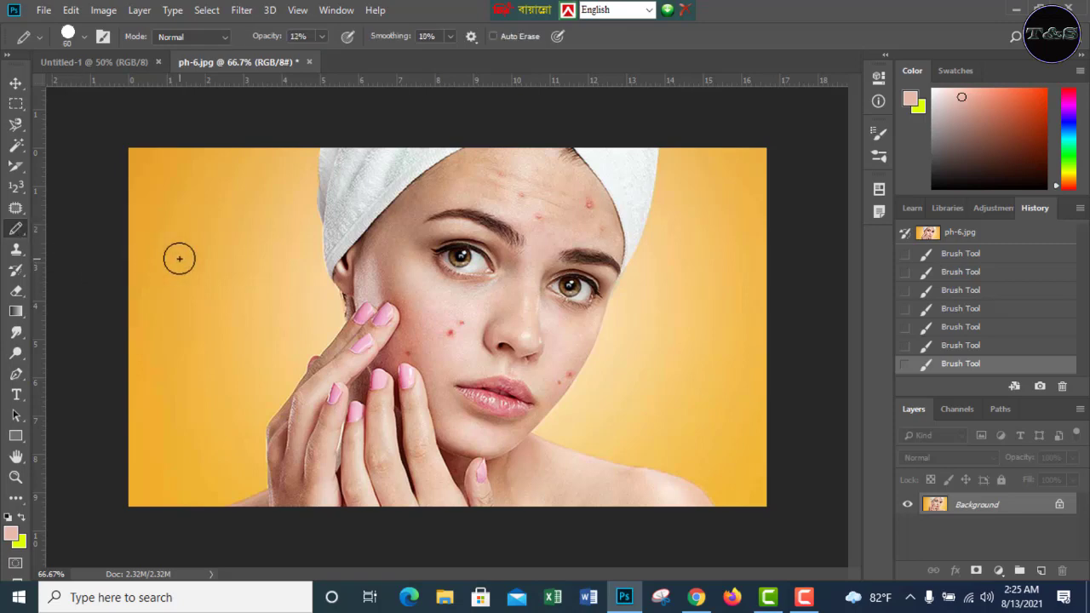
{"action": "key", "text": "bracketleft"}
{"action": "left_click_drag", "start_coordinate": [224, 314], "coordinate": [232, 234]}
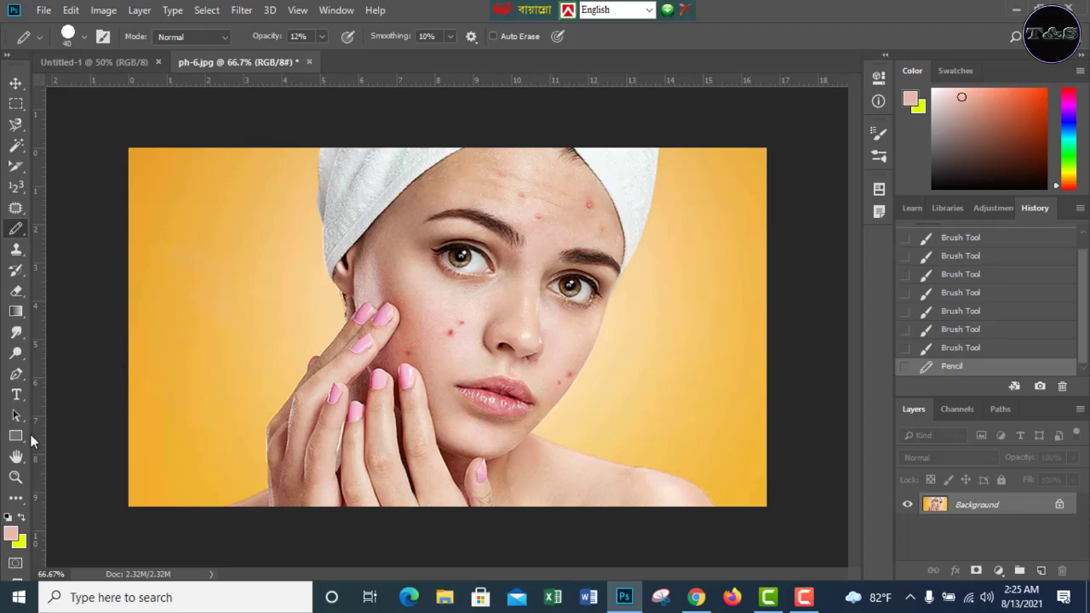
- Set the foreground colour to 000000 and draw two Y-shaped pencil marks on the yellow background beside the raised hand
{"action": "left_click", "coordinate": [10, 536]}
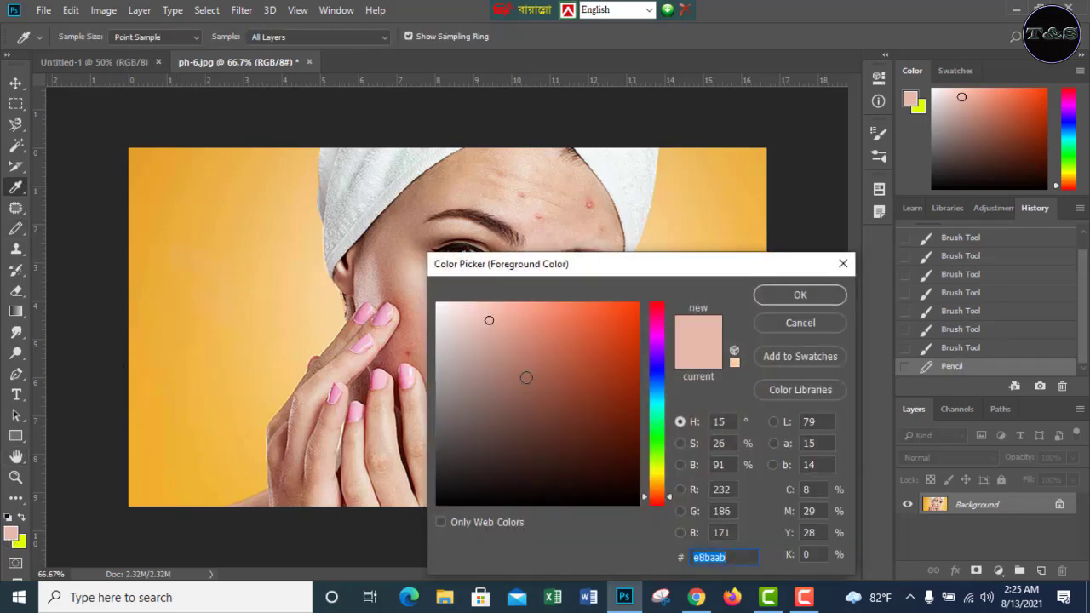
{"action": "type", "text": "000000"}
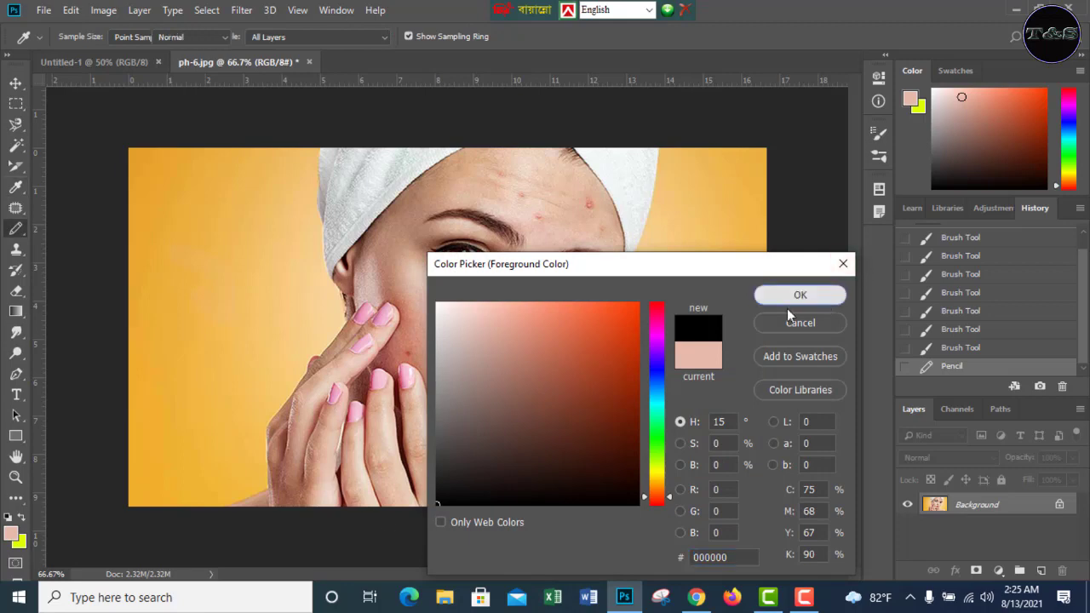
{"action": "left_click", "coordinate": [792, 298]}
{"action": "mouse_move", "coordinate": [169, 258]}
{"action": "left_mouse_down"}
{"action": "mouse_move", "coordinate": [195, 287]}
{"action": "mouse_move", "coordinate": [198, 339]}
{"action": "left_mouse_up"}
{"action": "left_click_drag", "start_coordinate": [208, 270], "coordinate": [251, 212]}
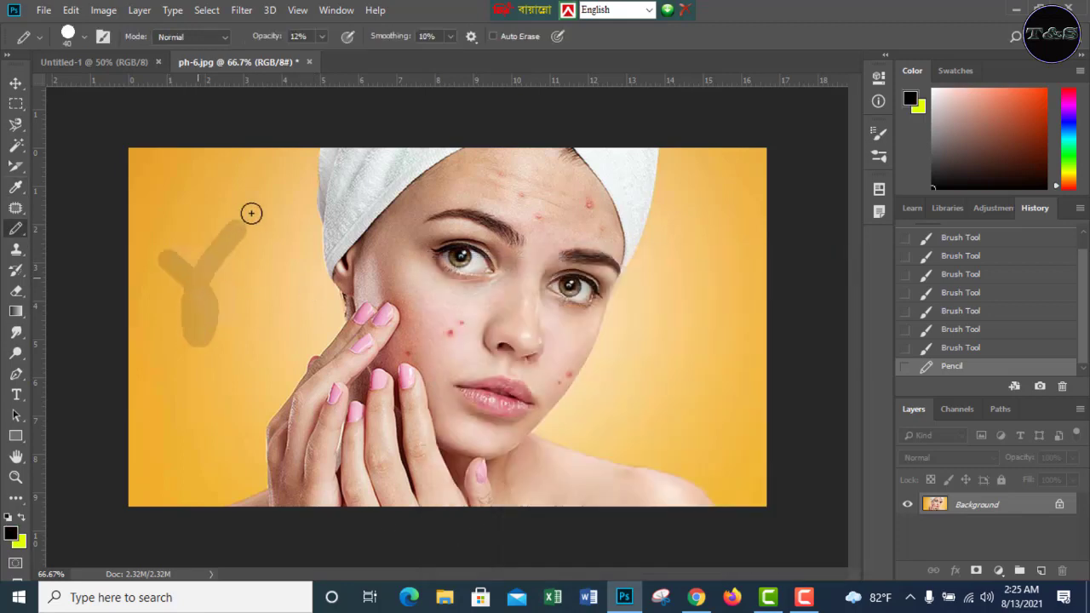
{"action": "mouse_move", "coordinate": [234, 294]}
{"action": "left_mouse_down"}
{"action": "mouse_move", "coordinate": [254, 341]}
{"action": "mouse_move", "coordinate": [258, 306]}
{"action": "left_mouse_up"}
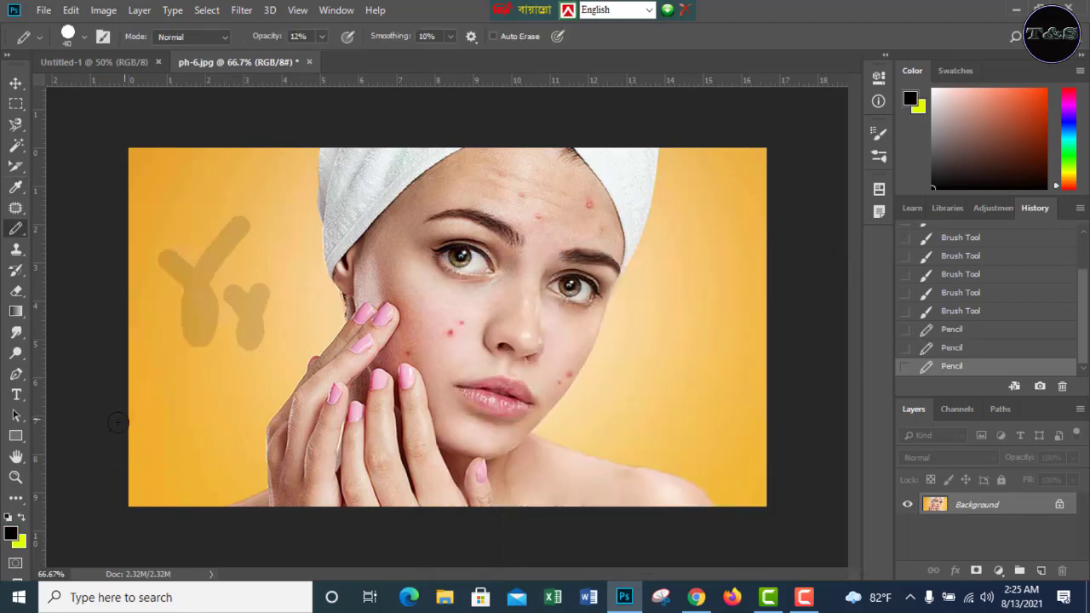
- Set the Pencil tool's opacity and smoothing to 100%
{"action": "left_click", "coordinate": [321, 38]}
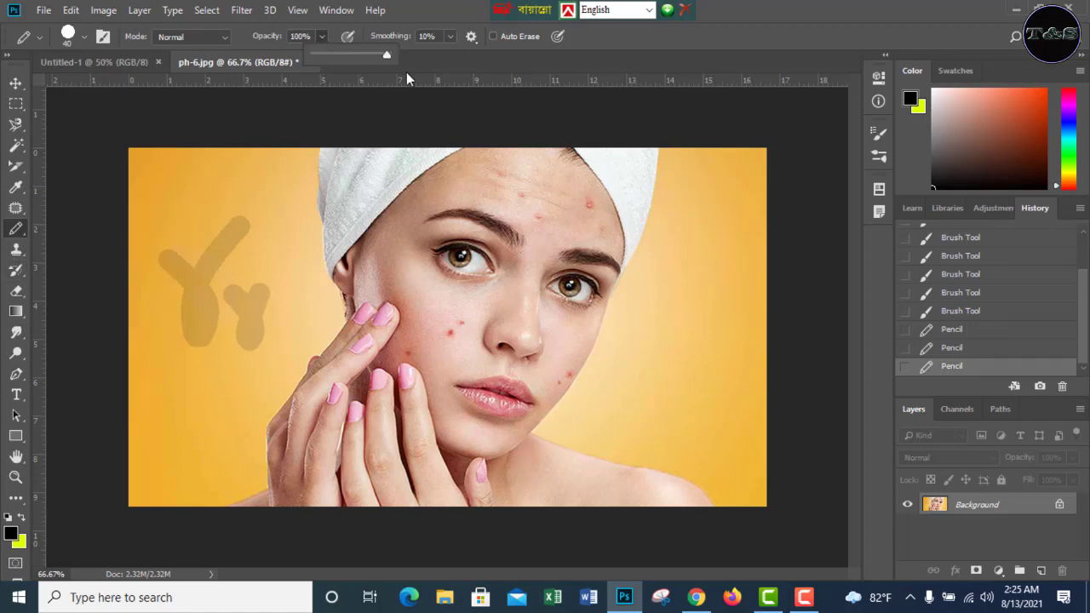
{"action": "left_click", "coordinate": [449, 38]}
{"action": "left_click", "coordinate": [449, 37]}
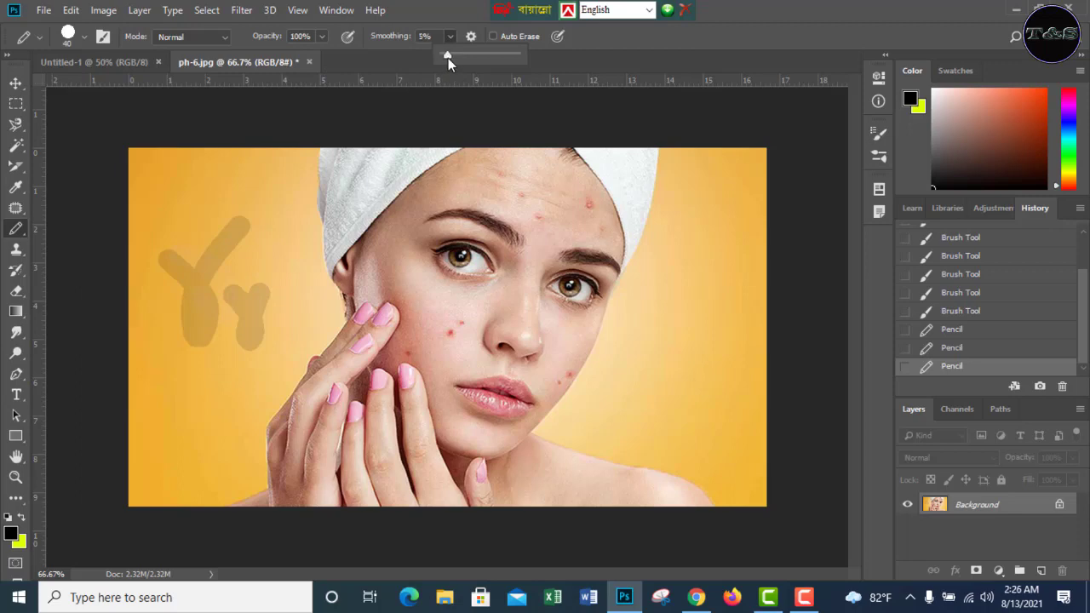
{"action": "left_click_drag", "start_coordinate": [448, 56], "coordinate": [552, 58]}
- Reduce the pencil to 20 px and draw solid black freehand marks on the background above the bare shoulder
{"action": "key", "text": "bracketleft"}
{"action": "mouse_move", "coordinate": [666, 282]}
{"action": "left_mouse_down"}
{"action": "mouse_move", "coordinate": [707, 343]}
{"action": "mouse_move", "coordinate": [691, 292]}
{"action": "mouse_move", "coordinate": [695, 335]}
{"action": "left_mouse_up"}
{"action": "mouse_move", "coordinate": [634, 369]}
{"action": "left_mouse_down"}
{"action": "mouse_move", "coordinate": [666, 386]}
{"action": "mouse_move", "coordinate": [671, 402]}
{"action": "mouse_move", "coordinate": [676, 338]}
{"action": "mouse_move", "coordinate": [685, 399]}
{"action": "left_mouse_up"}
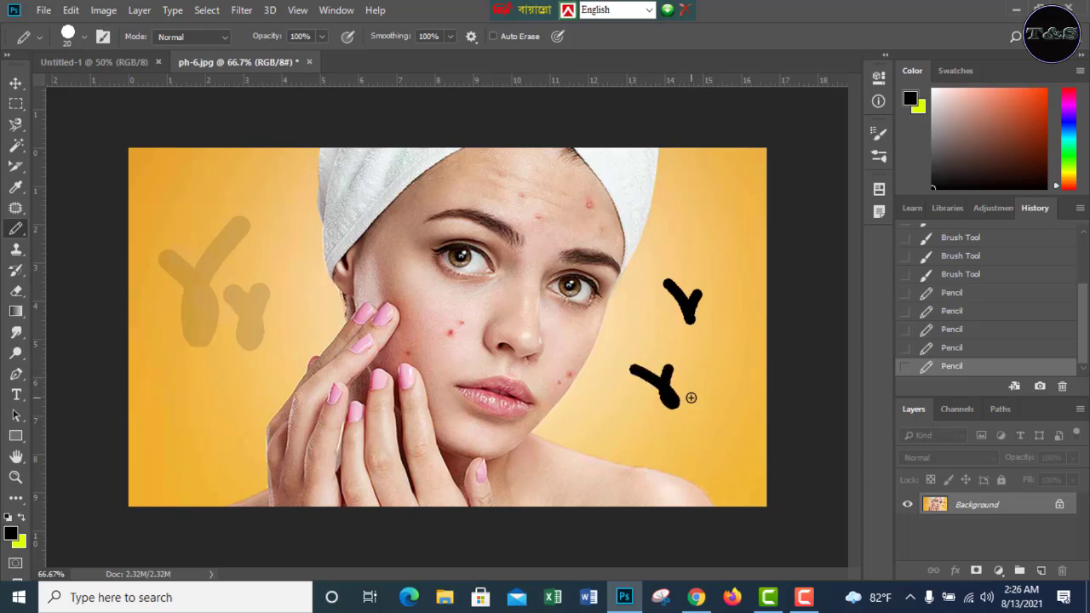
{"action": "mouse_move", "coordinate": [591, 423]}
{"action": "left_mouse_down"}
{"action": "mouse_move", "coordinate": [735, 397]}
{"action": "mouse_move", "coordinate": [703, 365]}
{"action": "mouse_move", "coordinate": [572, 372]}
{"action": "left_mouse_up"}
{"action": "left_click_drag", "start_coordinate": [634, 328], "coordinate": [661, 345]}
{"action": "left_click_drag", "start_coordinate": [718, 412], "coordinate": [704, 421]}
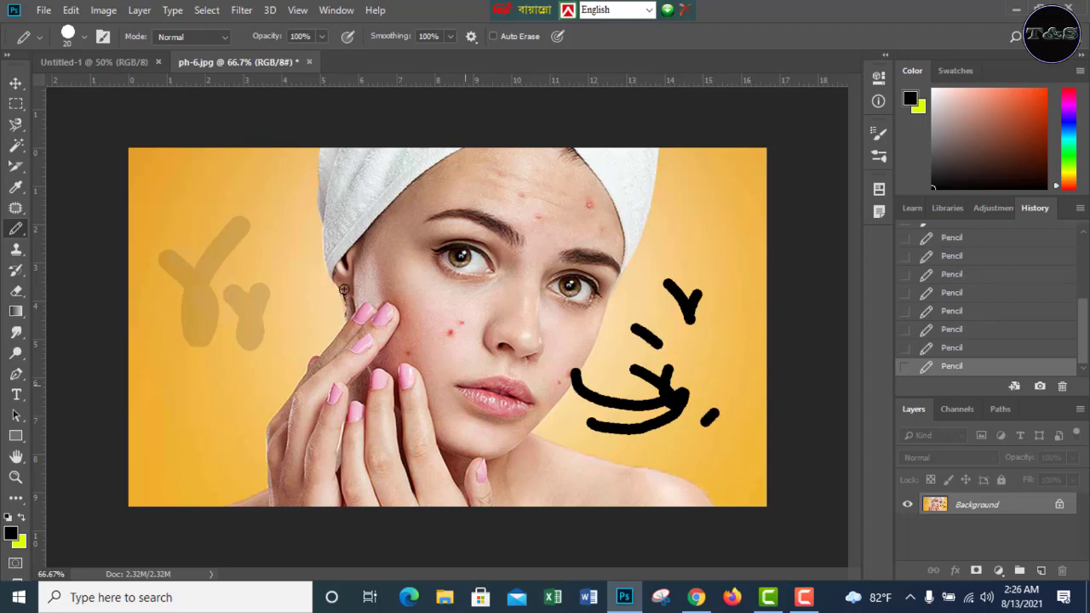
- Switch to the Color Replacement tool and set the foreground colour to orange-red ea4510
{"action": "right_click", "coordinate": [11, 237]}
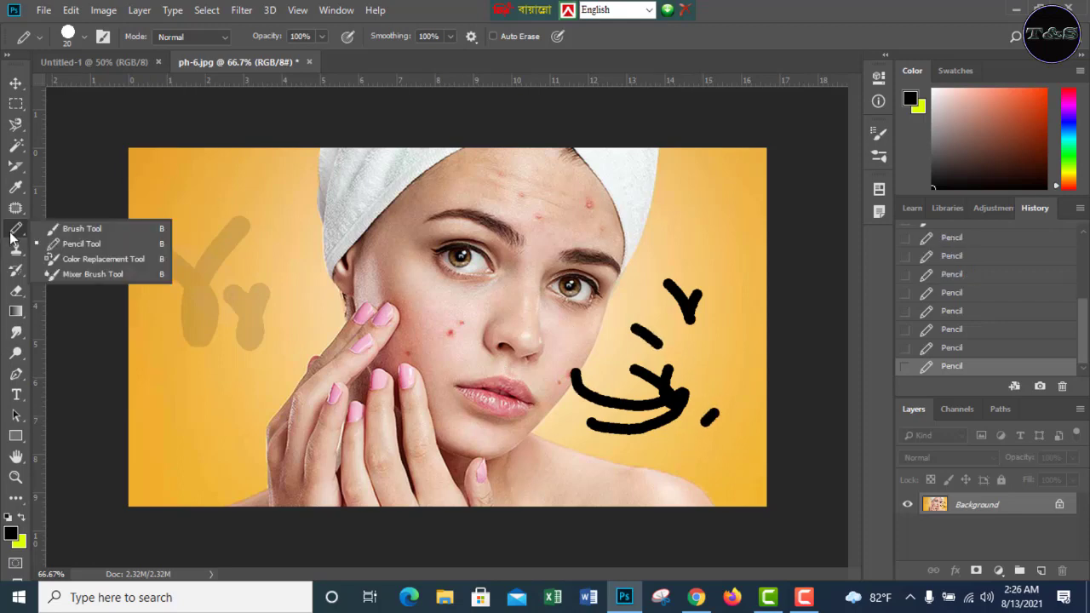
{"action": "left_click", "coordinate": [89, 259]}
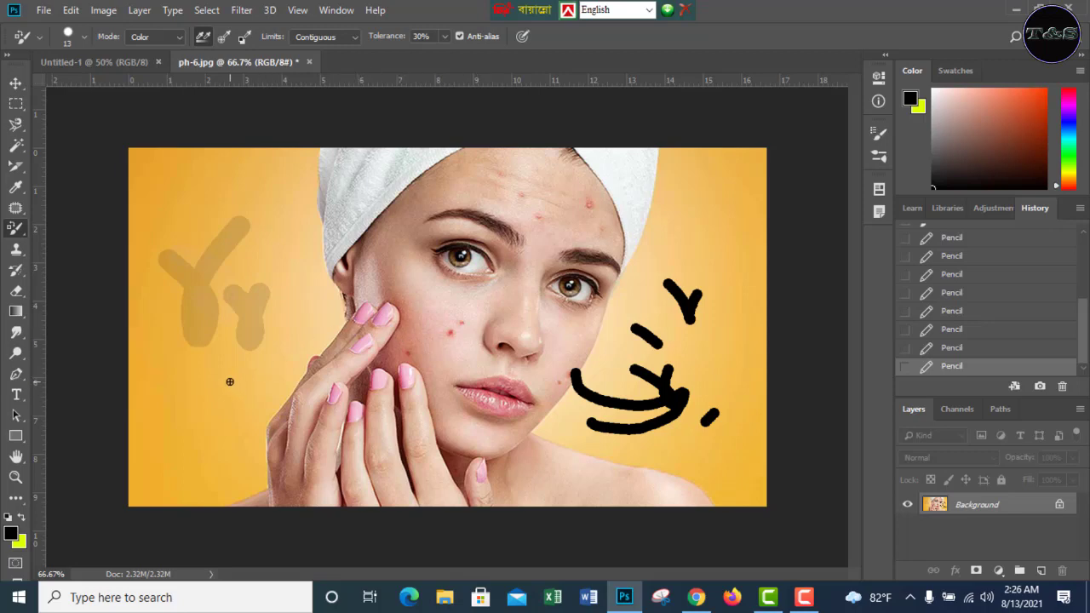
{"action": "key", "text": "i"}
{"action": "left_click", "coordinate": [12, 532]}
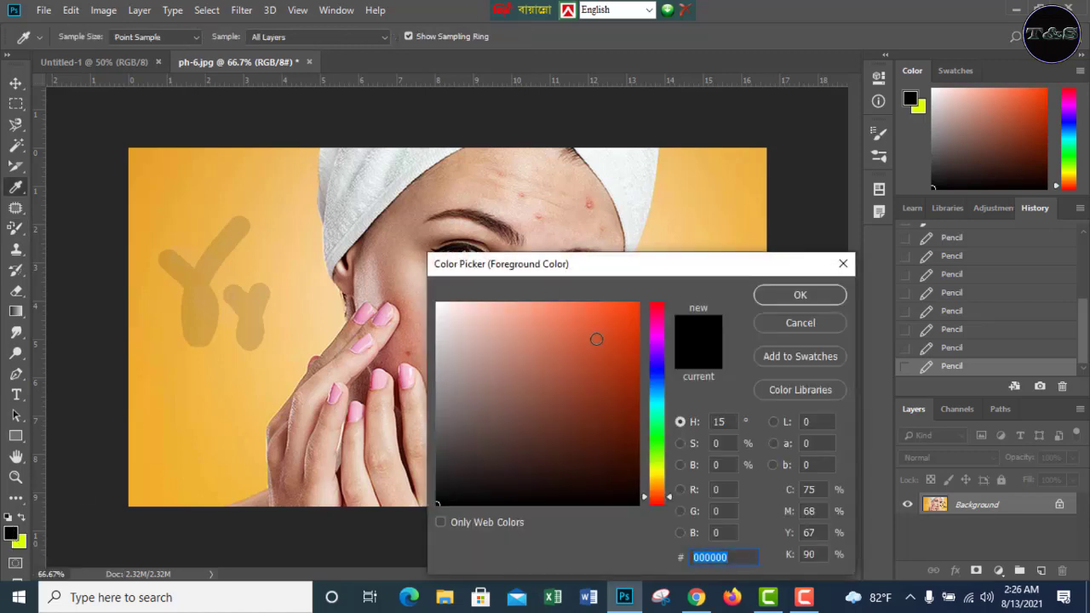
{"action": "left_click", "coordinate": [625, 318]}
{"action": "left_click", "coordinate": [820, 294]}
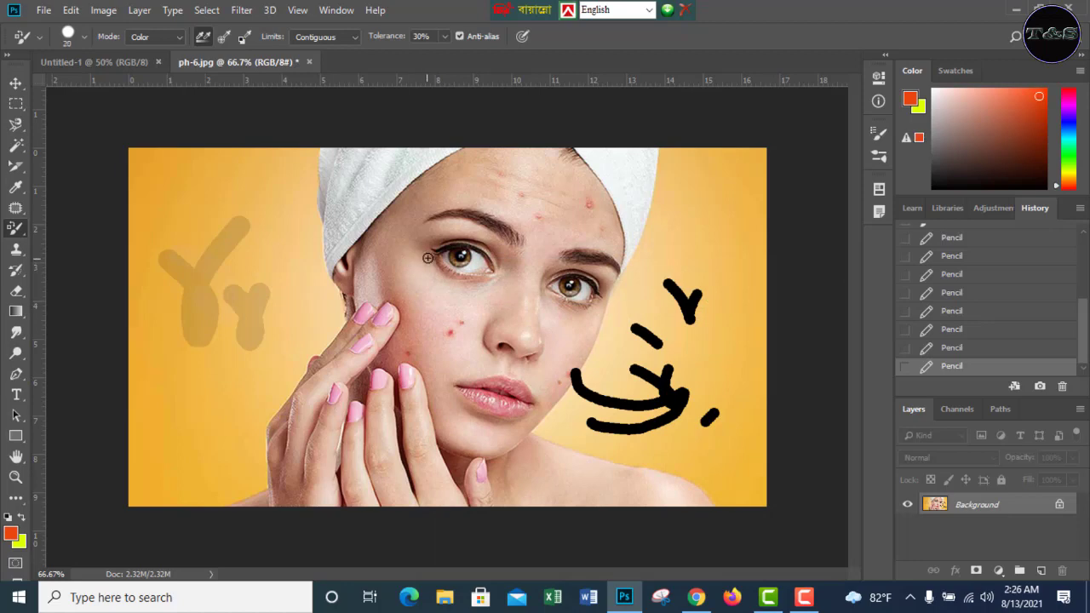
- Reduce the brush to 15 px and recolour the eyebrow nearest the raised hand orange-red
{"action": "key", "text": "bracketleft"}
{"action": "key", "text": "bracketleft"}
{"action": "mouse_move", "coordinate": [484, 224]}
{"action": "left_mouse_down"}
{"action": "mouse_move", "coordinate": [437, 216]}
{"action": "mouse_move", "coordinate": [523, 233]}
{"action": "mouse_move", "coordinate": [526, 253]}
{"action": "mouse_move", "coordinate": [508, 243]}
{"action": "mouse_move", "coordinate": [518, 251]}
{"action": "mouse_move", "coordinate": [520, 234]}
{"action": "mouse_move", "coordinate": [534, 263]}
{"action": "left_mouse_up"}
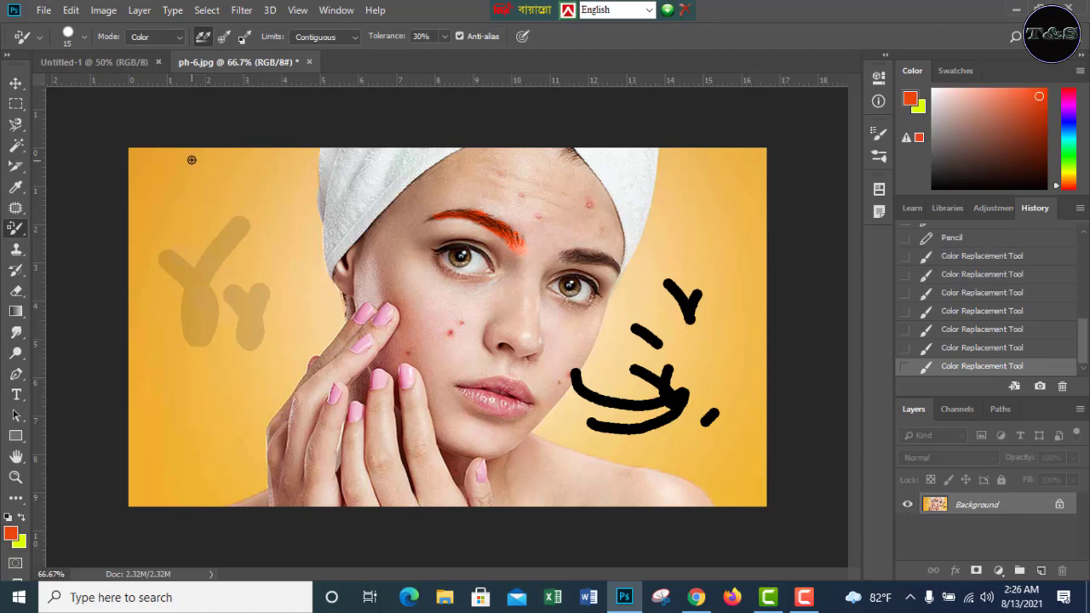
- Open the image photo 2 from the 30.Photoshop tools folder
{"action": "left_click", "coordinate": [43, 10]}
{"action": "left_click", "coordinate": [65, 48]}
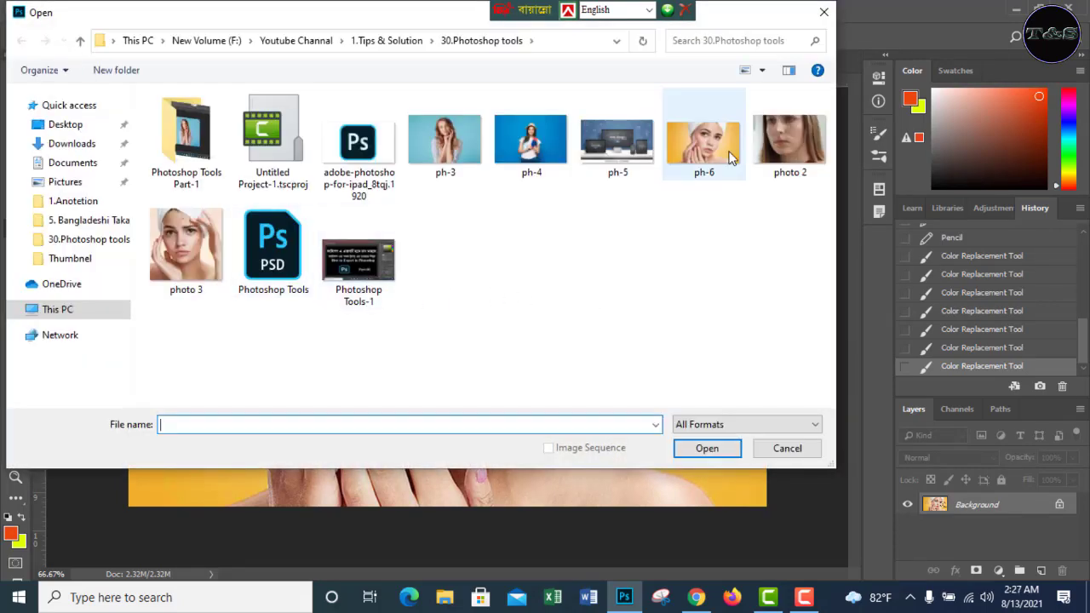
{"action": "left_click", "coordinate": [782, 133]}
{"action": "double_click", "coordinate": [782, 133]}
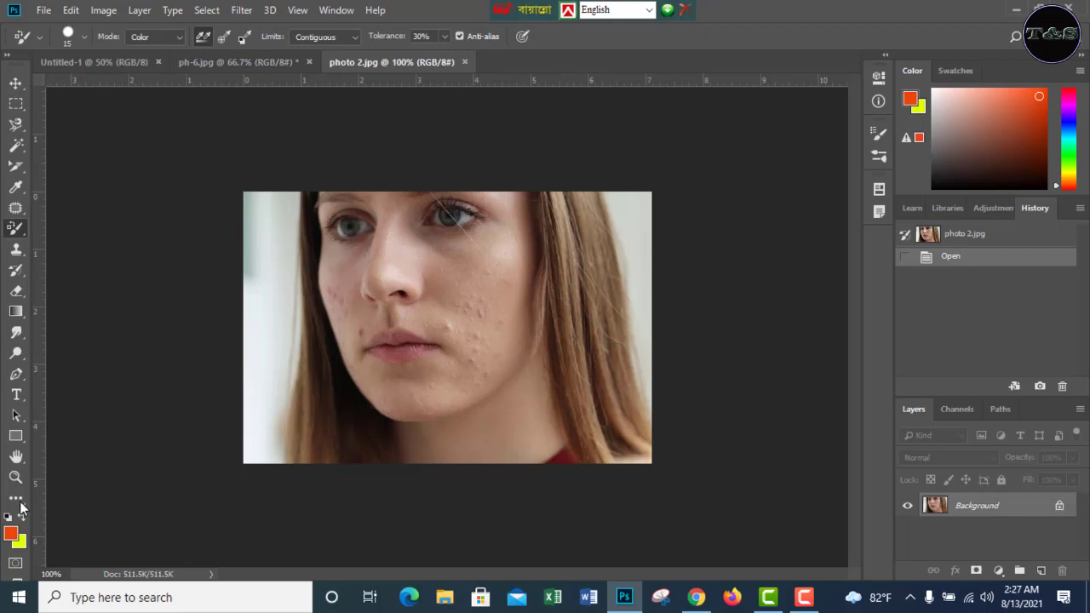
- Set the foreground colour to black 000000 and recolour a strand of the hair beside the blemished cheek
{"action": "left_click", "coordinate": [10, 532]}
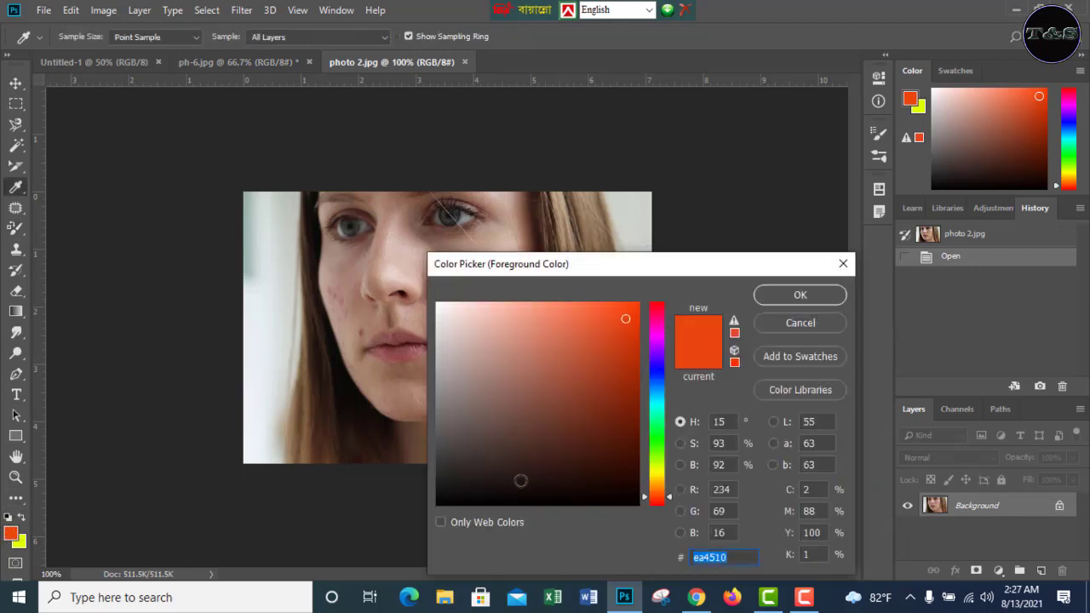
{"action": "left_click_drag", "start_coordinate": [484, 437], "coordinate": [417, 522]}
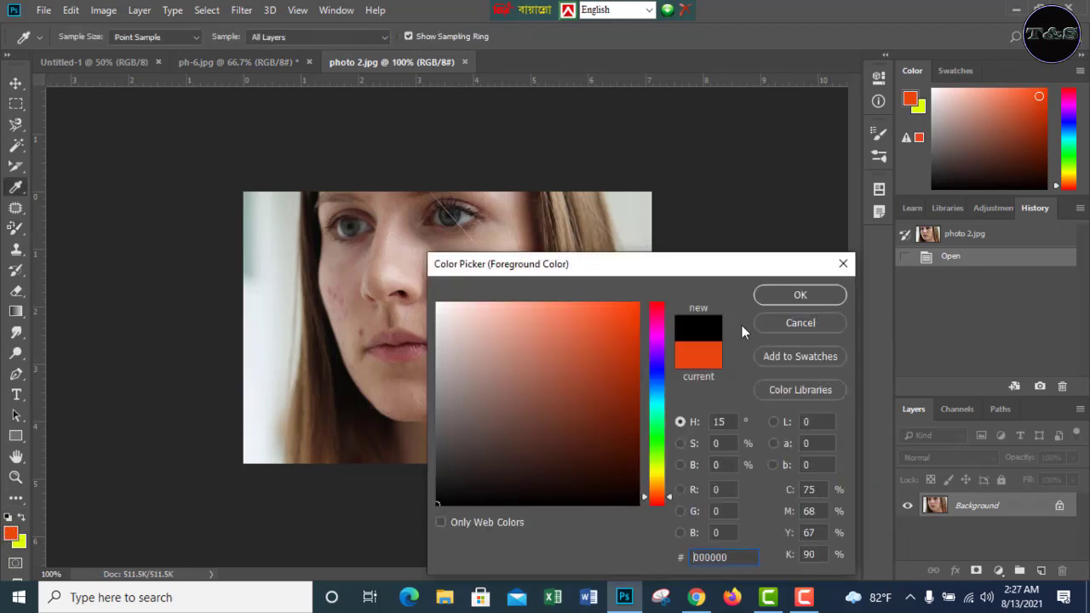
{"action": "left_click", "coordinate": [773, 298]}
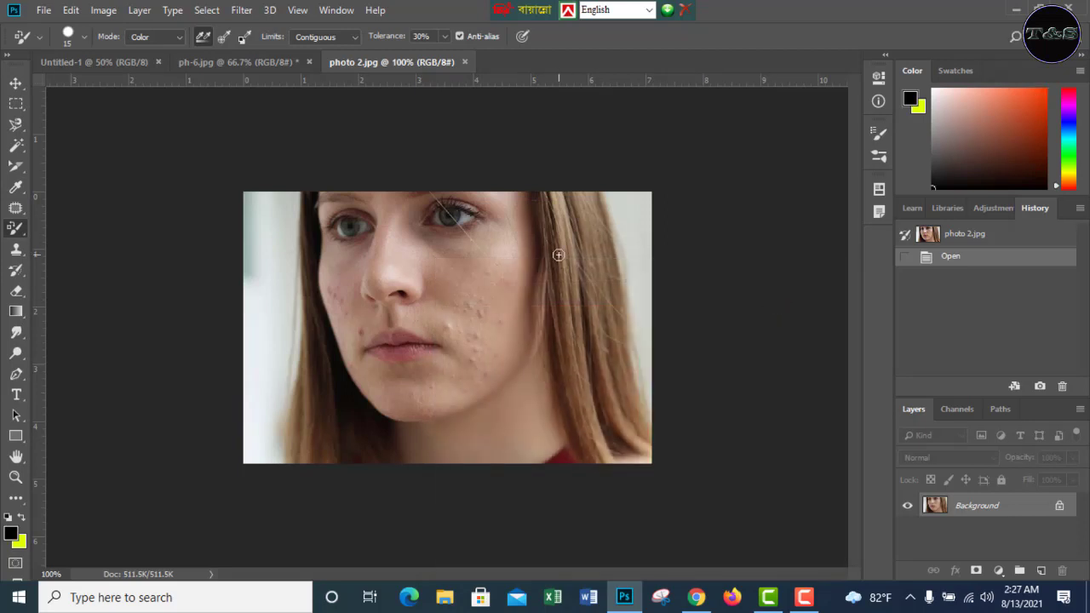
{"action": "mouse_move", "coordinate": [558, 255]}
{"action": "left_mouse_down"}
{"action": "mouse_move", "coordinate": [572, 234]}
{"action": "mouse_move", "coordinate": [592, 341]}
{"action": "mouse_move", "coordinate": [570, 307]}
{"action": "left_mouse_up"}
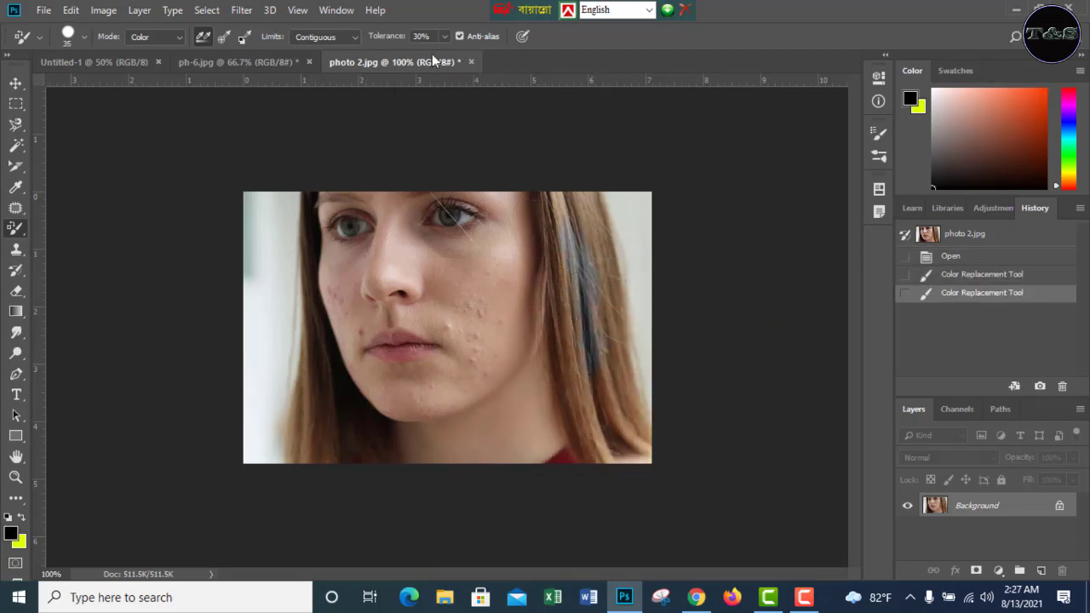
- Set the Color Replacement tolerance to 100% and paint over the long hair beside the blemished cheek from top to bottom
{"action": "left_click", "coordinate": [445, 37]}
{"action": "mouse_move", "coordinate": [587, 228]}
{"action": "left_mouse_down"}
{"action": "mouse_move", "coordinate": [583, 322]}
{"action": "mouse_move", "coordinate": [589, 232]}
{"action": "mouse_move", "coordinate": [595, 342]}
{"action": "mouse_move", "coordinate": [577, 241]}
{"action": "mouse_move", "coordinate": [613, 358]}
{"action": "left_mouse_up"}
{"action": "left_click_drag", "start_coordinate": [596, 250], "coordinate": [617, 349]}
{"action": "mouse_move", "coordinate": [553, 273]}
{"action": "left_mouse_down"}
{"action": "mouse_move", "coordinate": [586, 417]}
{"action": "mouse_move", "coordinate": [574, 330]}
{"action": "mouse_move", "coordinate": [587, 418]}
{"action": "mouse_move", "coordinate": [628, 332]}
{"action": "left_mouse_up"}
{"action": "mouse_move", "coordinate": [549, 317]}
{"action": "left_mouse_down"}
{"action": "mouse_move", "coordinate": [583, 397]}
{"action": "mouse_move", "coordinate": [592, 387]}
{"action": "mouse_move", "coordinate": [564, 364]}
{"action": "mouse_move", "coordinate": [585, 448]}
{"action": "mouse_move", "coordinate": [569, 378]}
{"action": "mouse_move", "coordinate": [589, 433]}
{"action": "mouse_move", "coordinate": [611, 342]}
{"action": "left_mouse_up"}
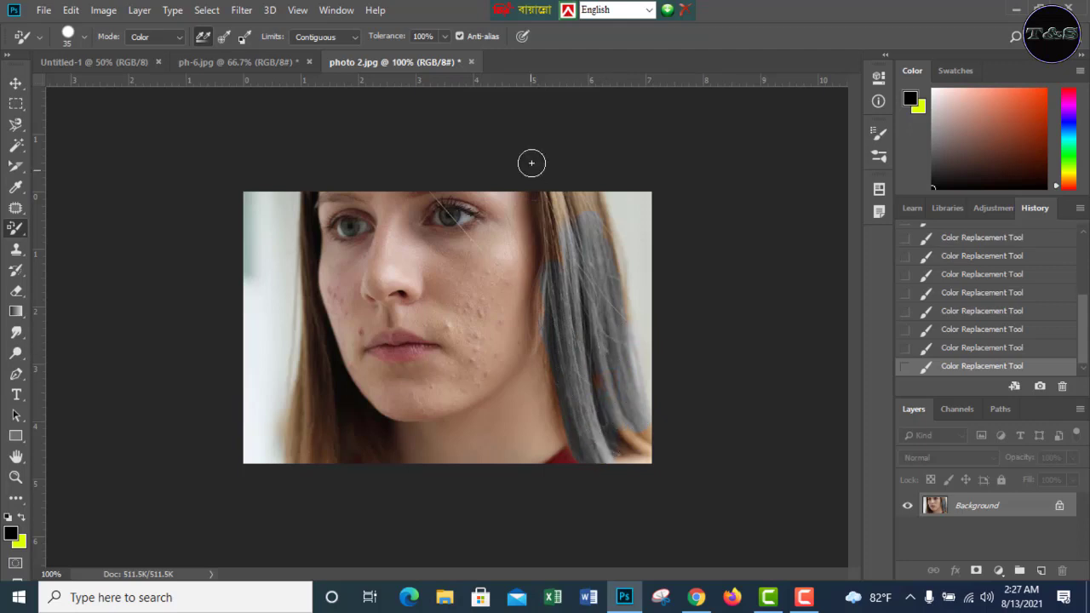
{"action": "mouse_move", "coordinate": [550, 187]}
{"action": "left_mouse_down"}
{"action": "mouse_move", "coordinate": [568, 292]}
{"action": "mouse_move", "coordinate": [576, 217]}
{"action": "mouse_move", "coordinate": [583, 204]}
{"action": "mouse_move", "coordinate": [595, 247]}
{"action": "mouse_move", "coordinate": [595, 201]}
{"action": "mouse_move", "coordinate": [609, 292]}
{"action": "left_mouse_up"}
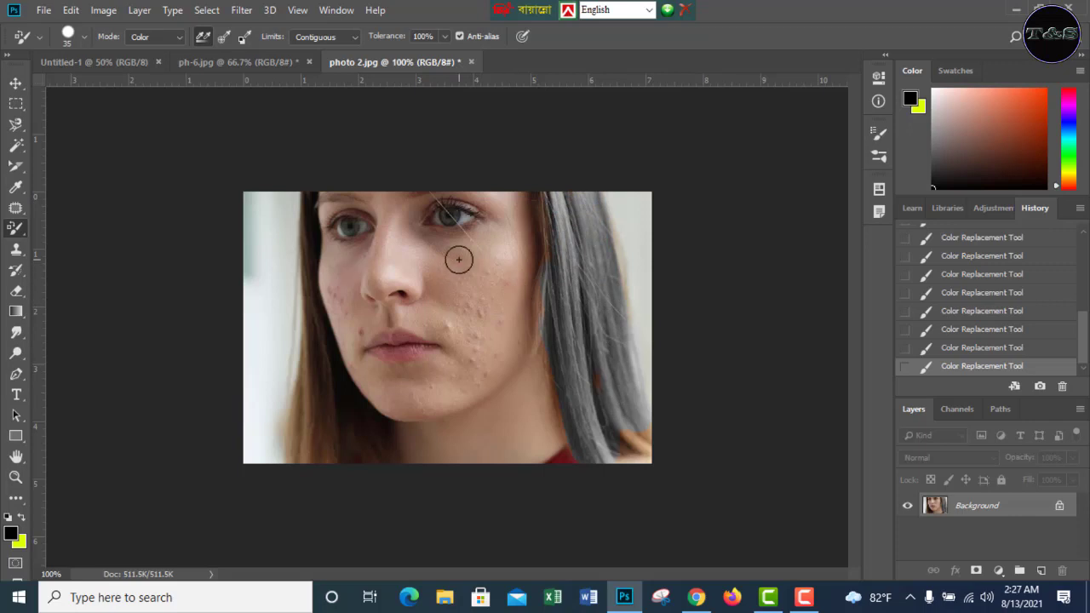
- Select the recoloured grey hair with the Magic Wand tool
{"action": "left_click", "coordinate": [17, 150]}
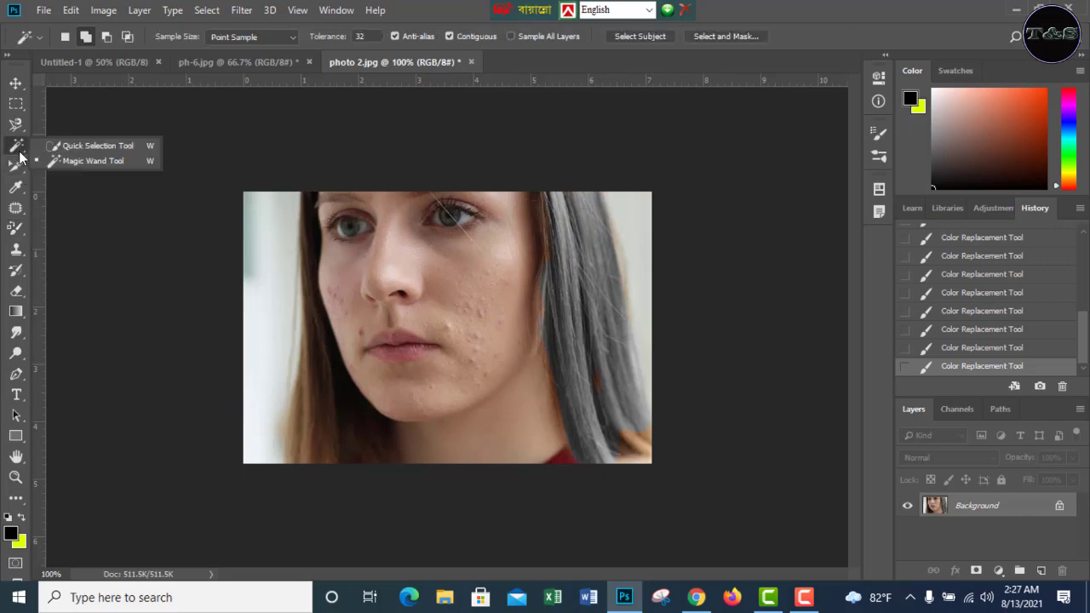
{"action": "left_click", "coordinate": [97, 167]}
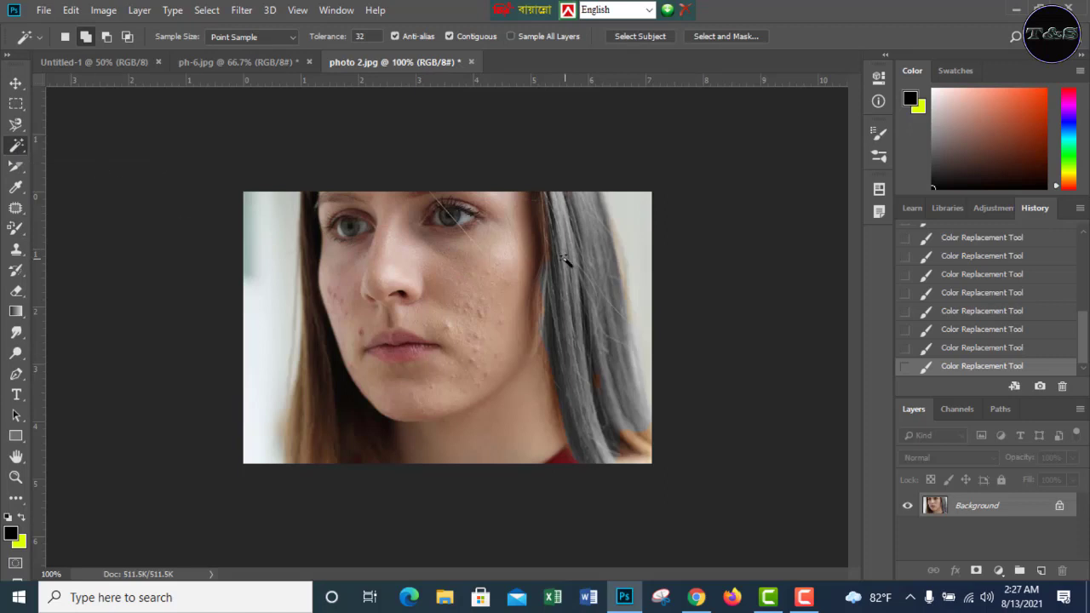
{"action": "left_click", "coordinate": [596, 284]}
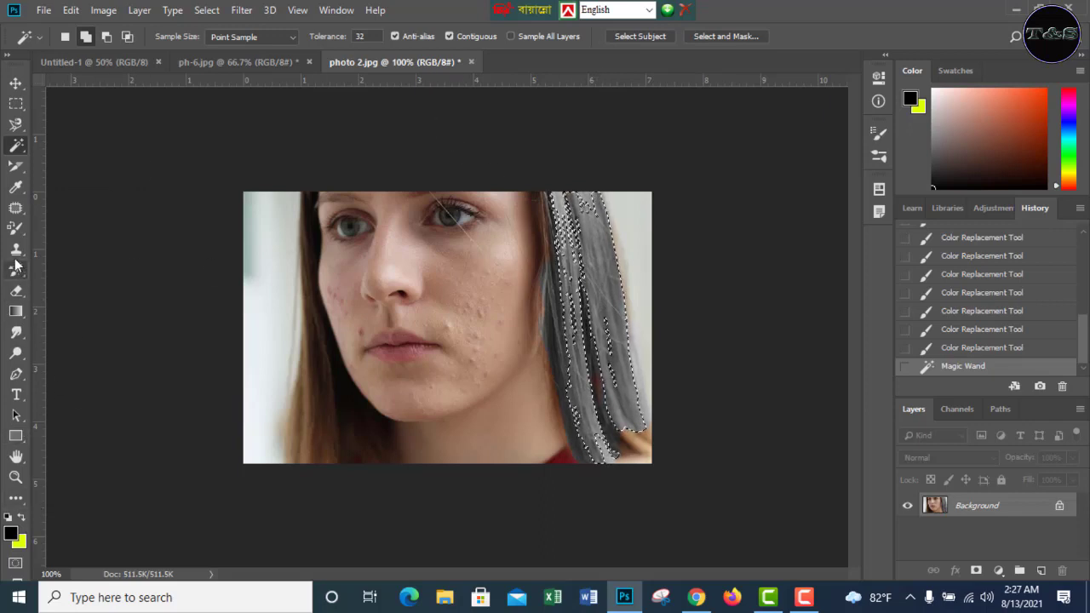
- Paint over the selected hair and its lower ends with the Color Replacement tool
{"action": "left_click", "coordinate": [12, 230]}
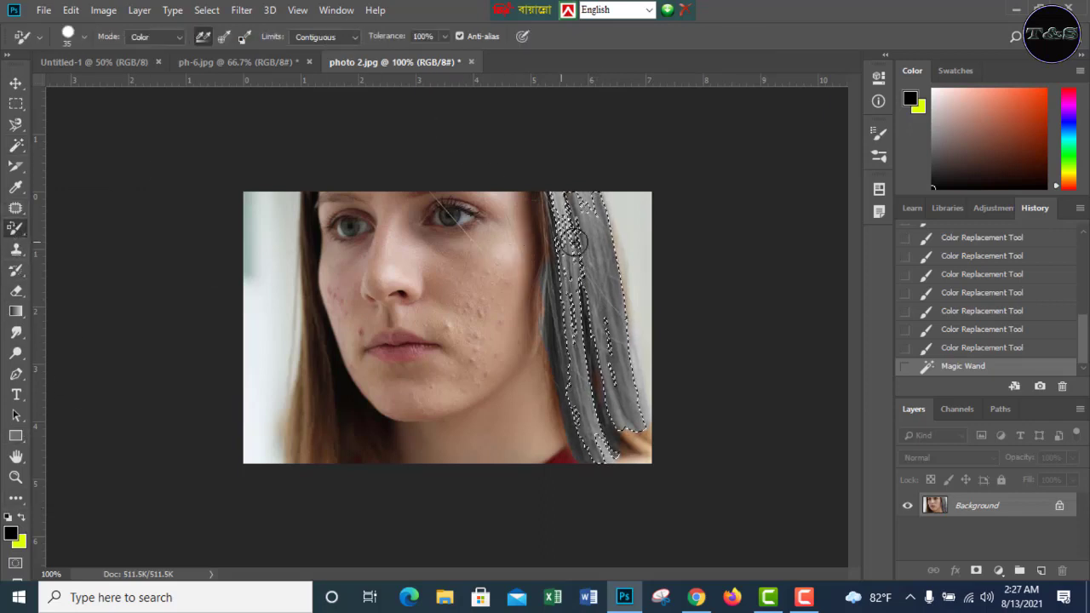
{"action": "left_click_drag", "start_coordinate": [588, 218], "coordinate": [614, 291]}
{"action": "left_click_drag", "start_coordinate": [642, 455], "coordinate": [642, 444]}
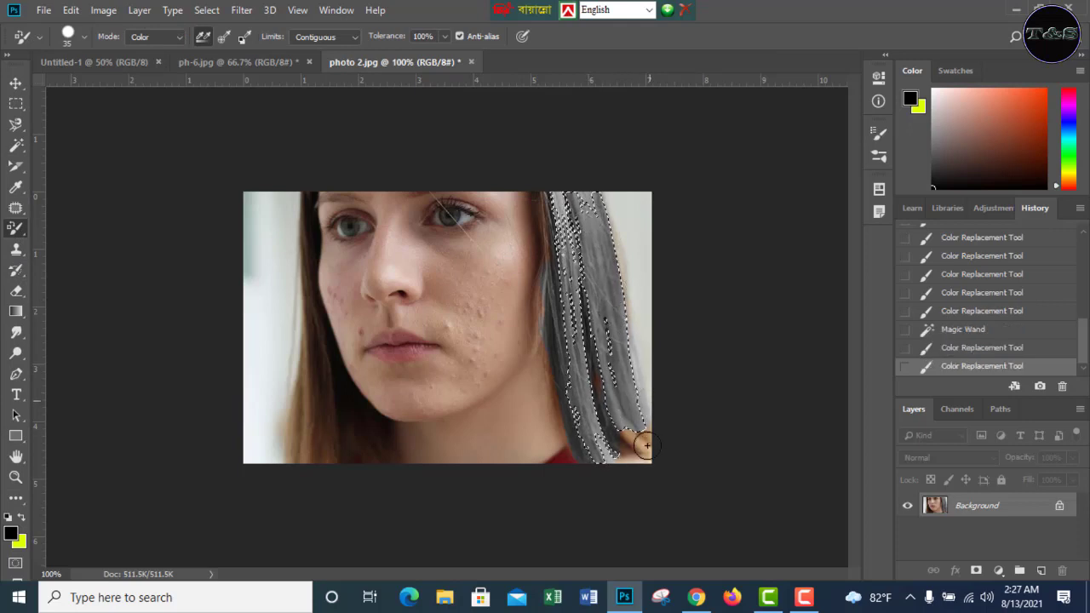
{"action": "mouse_move", "coordinate": [630, 400]}
{"action": "left_mouse_down"}
{"action": "mouse_move", "coordinate": [589, 433]}
{"action": "mouse_move", "coordinate": [605, 472]}
{"action": "mouse_move", "coordinate": [601, 450]}
{"action": "left_mouse_up"}
{"action": "left_click", "coordinate": [601, 450]}
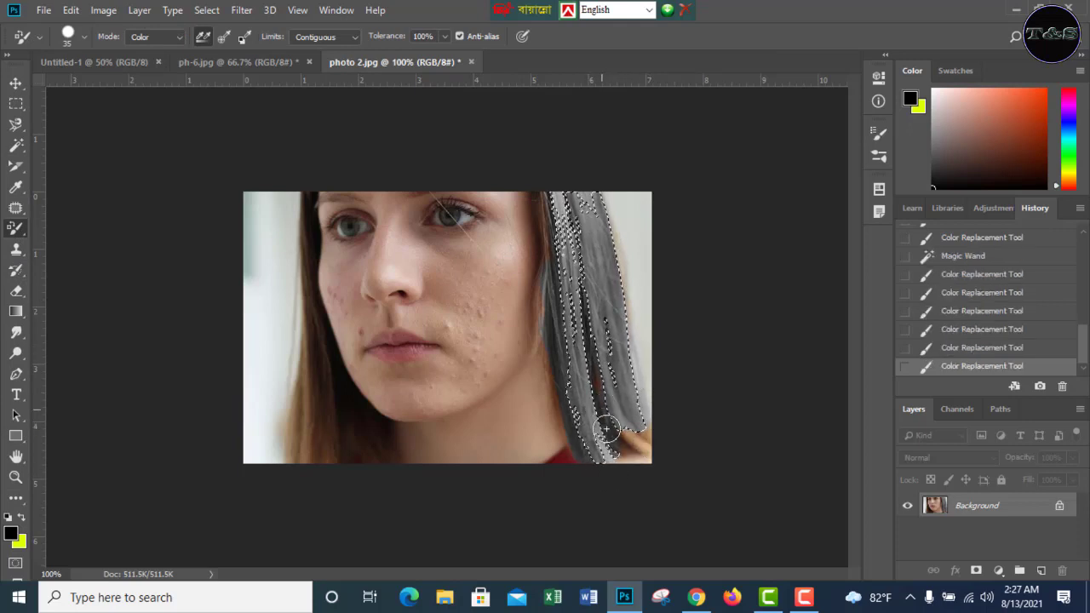
- Add the dark hair beside the far cheek to the selection with the Magic Wand and trim its outer edge with the Lasso
{"action": "left_click", "coordinate": [16, 145]}
{"action": "left_click", "coordinate": [317, 375]}
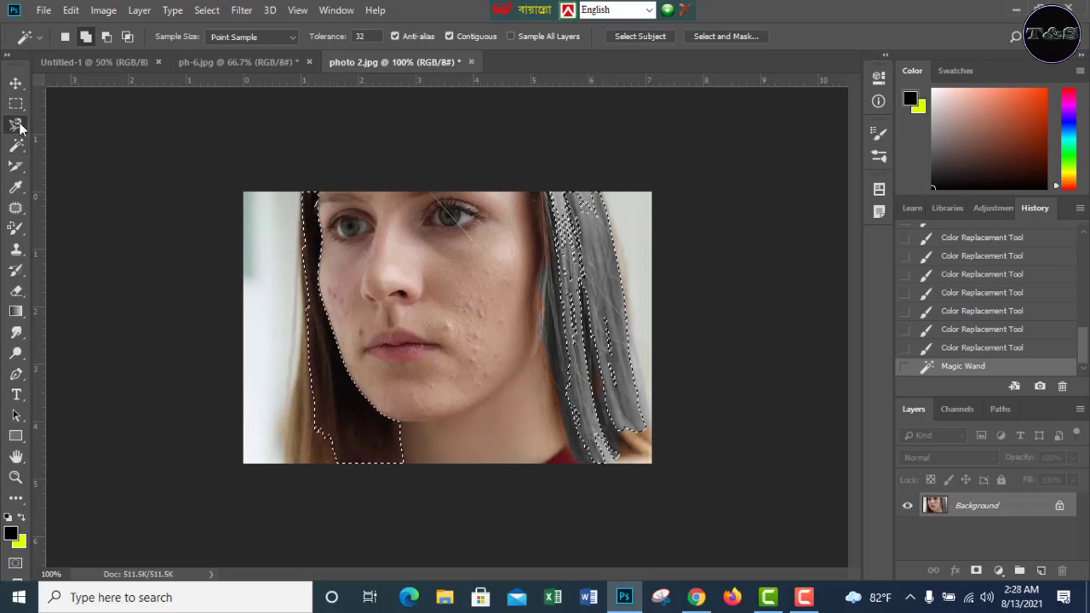
{"action": "left_click_drag", "start_coordinate": [17, 125], "coordinate": [51, 126]}
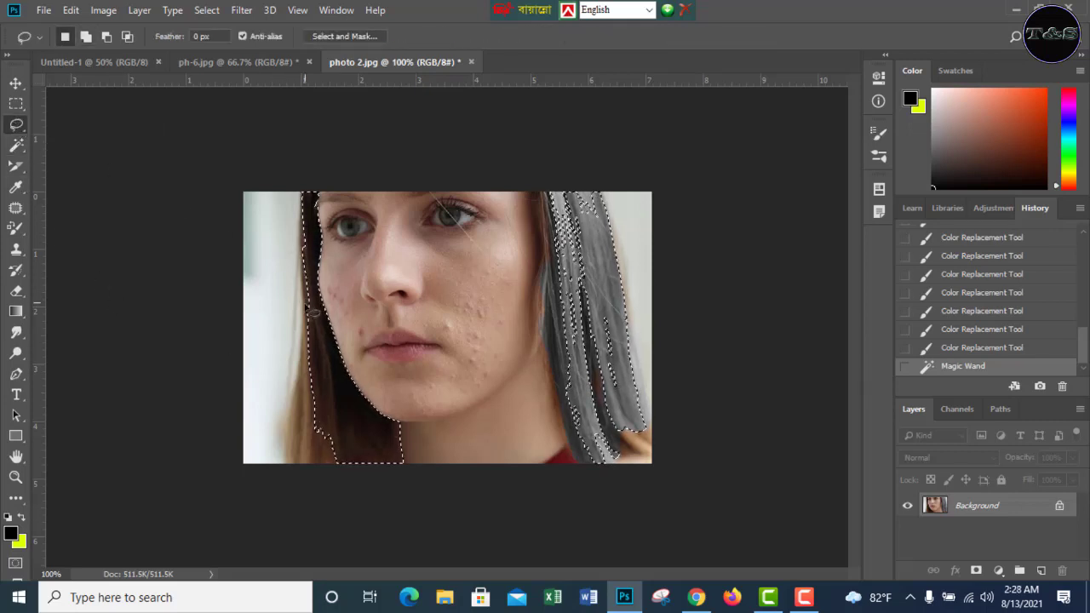
{"action": "key", "text": "alt"}
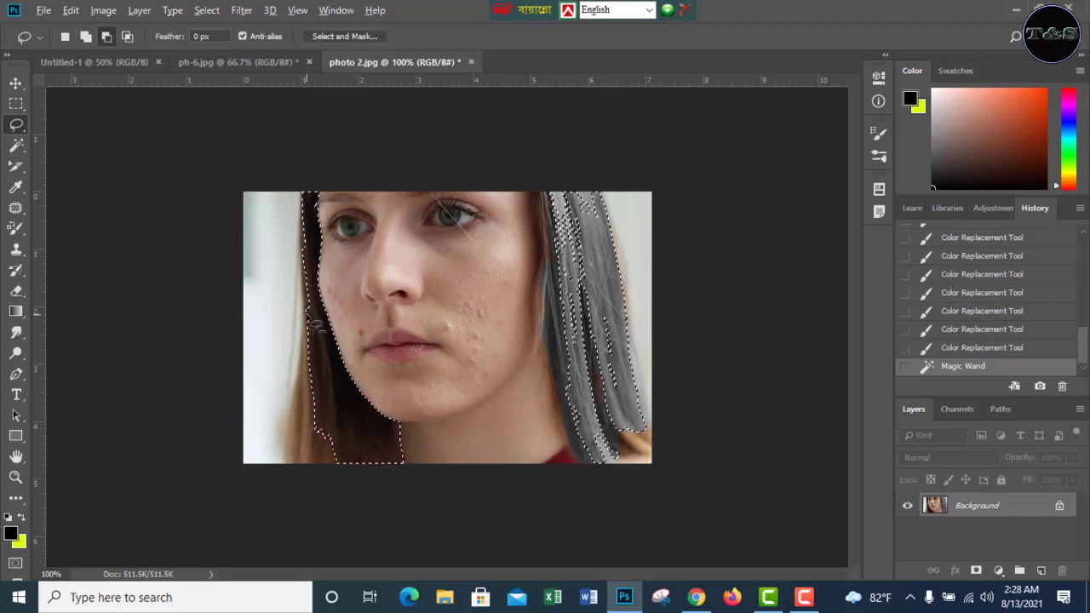
{"action": "left_click_drag", "start_coordinate": [309, 467], "coordinate": [281, 361]}
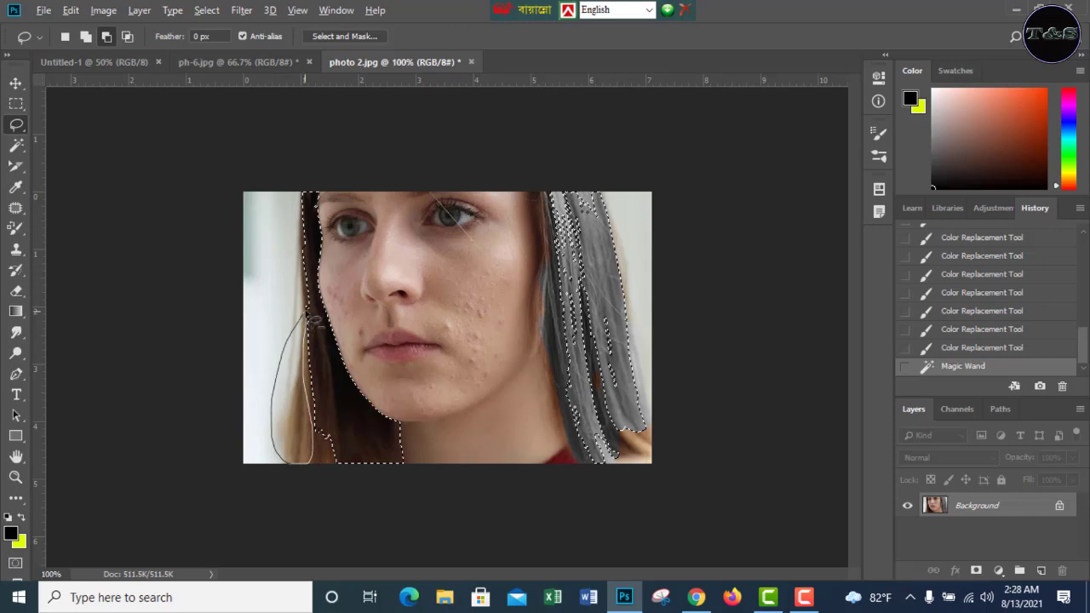
{"action": "left_click_drag", "start_coordinate": [313, 321], "coordinate": [315, 325]}
{"action": "key", "text": "alt"}
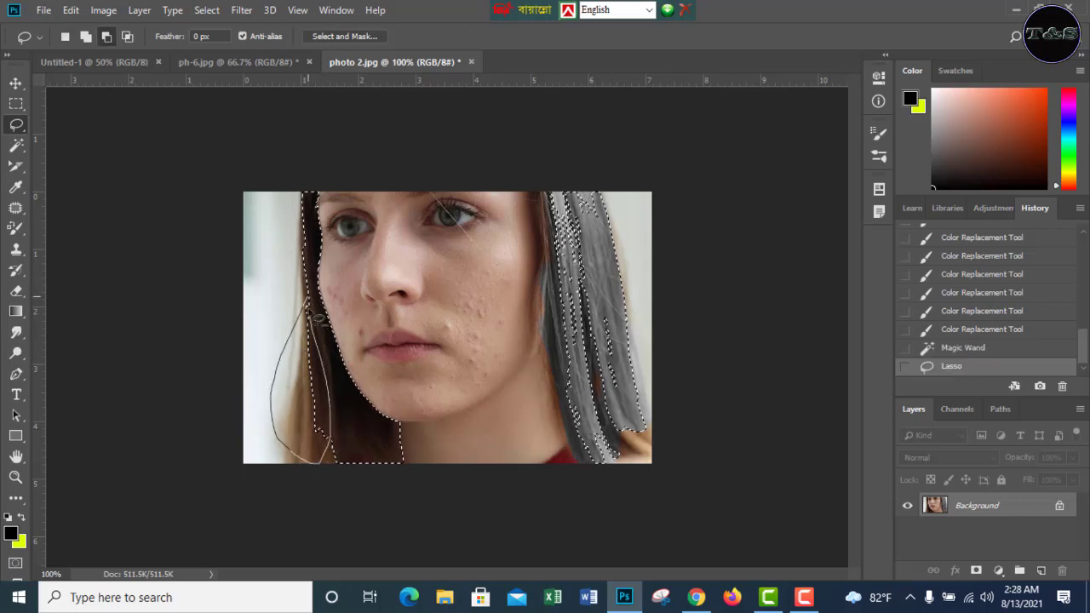
{"action": "left_click_drag", "start_coordinate": [317, 323], "coordinate": [323, 354]}
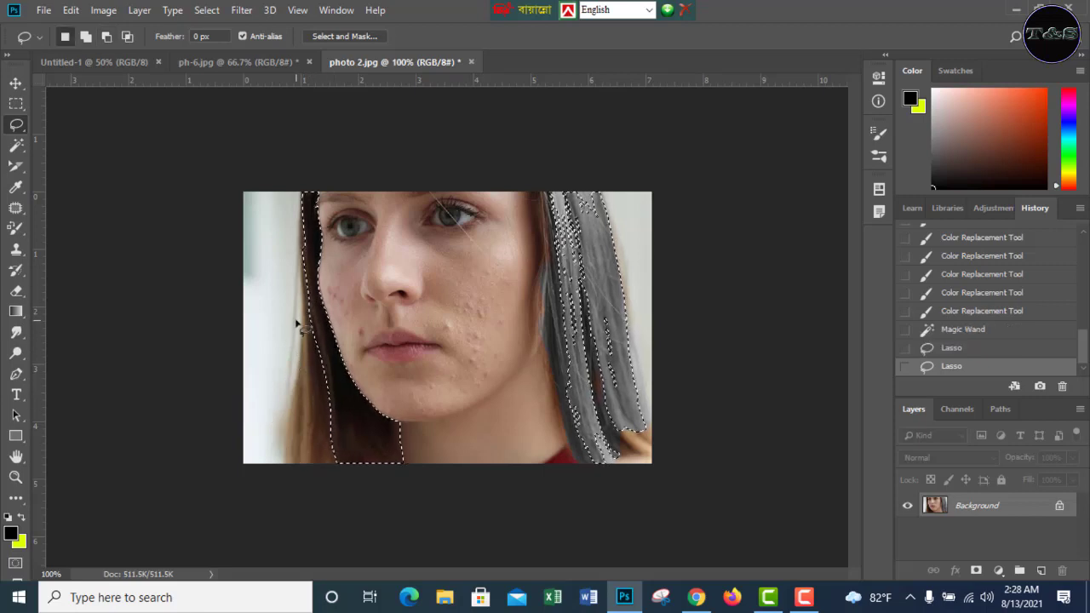
- Lasso the outer strand of the hair beside the far cheek and add the adjoining hair with the Magic Wand
{"action": "left_click_drag", "start_coordinate": [296, 321], "coordinate": [315, 456]}
{"action": "left_click_drag", "start_coordinate": [296, 326], "coordinate": [296, 323]}
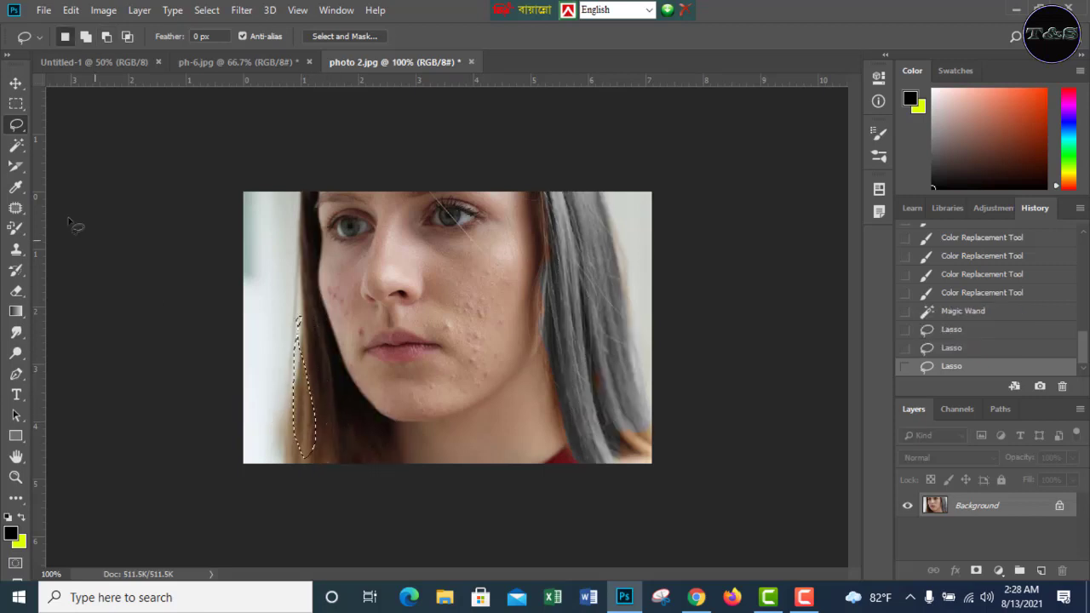
{"action": "left_click", "coordinate": [17, 148]}
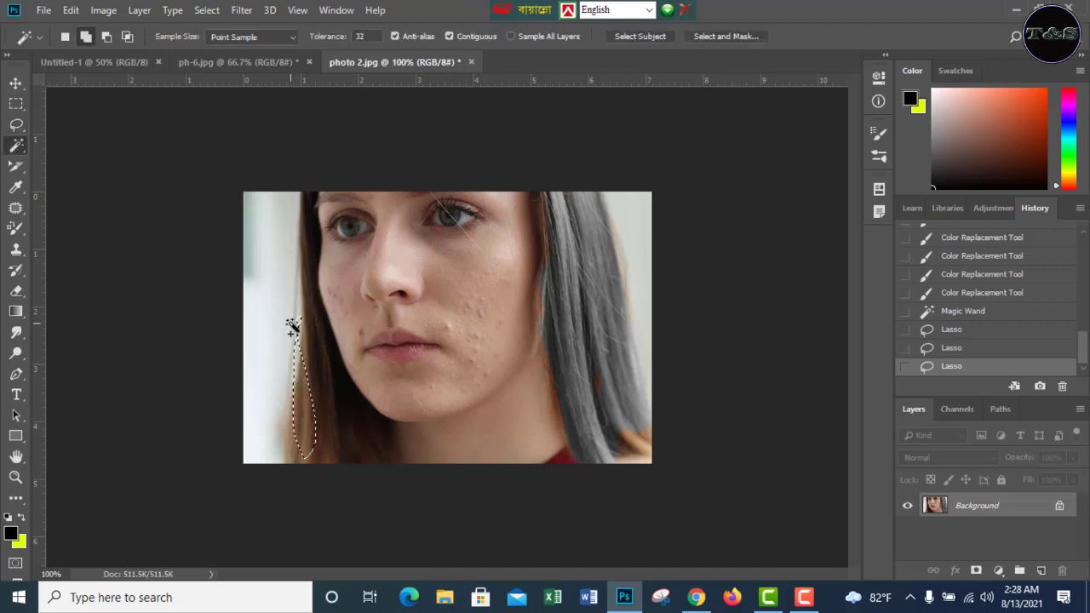
{"action": "left_click", "coordinate": [314, 345]}
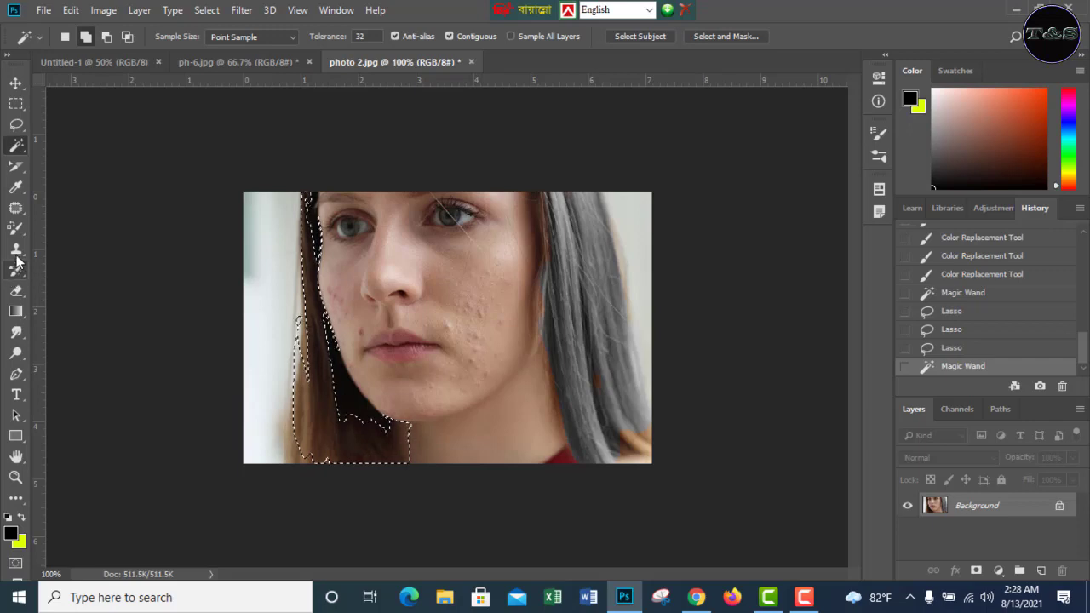
- Paint the selected hair beside the far cheek black with the Color Replacement tool, down to its lower ends, and deselect it
{"action": "left_click", "coordinate": [19, 230]}
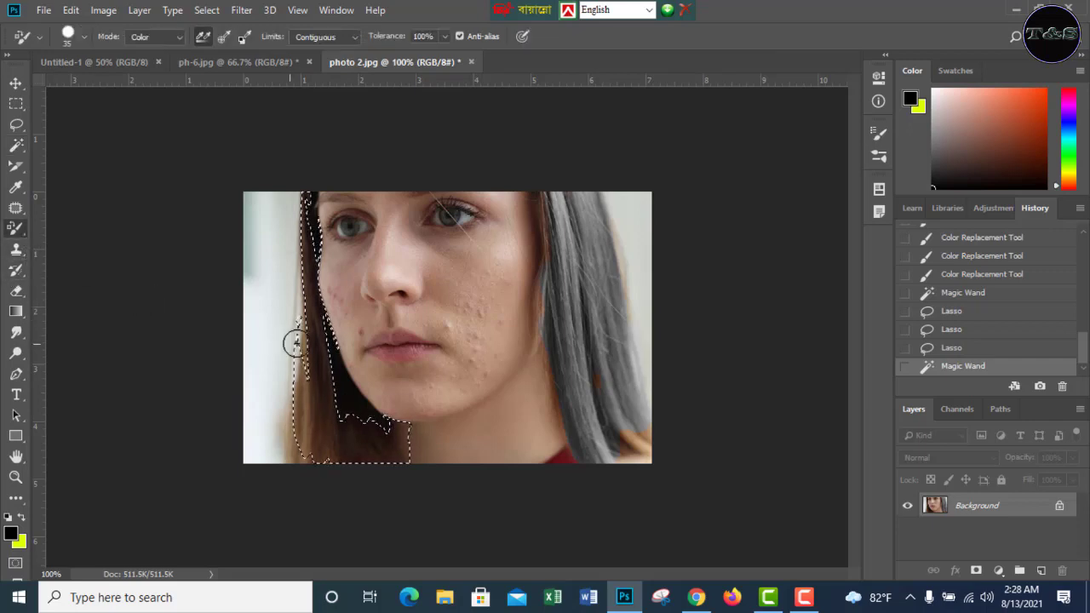
{"action": "mouse_move", "coordinate": [319, 369]}
{"action": "left_mouse_down"}
{"action": "mouse_move", "coordinate": [319, 451]}
{"action": "mouse_move", "coordinate": [306, 387]}
{"action": "mouse_move", "coordinate": [323, 461]}
{"action": "mouse_move", "coordinate": [282, 380]}
{"action": "mouse_move", "coordinate": [301, 452]}
{"action": "mouse_move", "coordinate": [315, 410]}
{"action": "mouse_move", "coordinate": [327, 444]}
{"action": "mouse_move", "coordinate": [342, 444]}
{"action": "mouse_move", "coordinate": [346, 422]}
{"action": "mouse_move", "coordinate": [316, 422]}
{"action": "mouse_move", "coordinate": [406, 455]}
{"action": "mouse_move", "coordinate": [402, 433]}
{"action": "mouse_move", "coordinate": [402, 458]}
{"action": "mouse_move", "coordinate": [301, 361]}
{"action": "mouse_move", "coordinate": [321, 299]}
{"action": "mouse_move", "coordinate": [312, 222]}
{"action": "mouse_move", "coordinate": [322, 347]}
{"action": "mouse_move", "coordinate": [306, 285]}
{"action": "mouse_move", "coordinate": [334, 375]}
{"action": "mouse_move", "coordinate": [300, 330]}
{"action": "mouse_move", "coordinate": [319, 410]}
{"action": "mouse_move", "coordinate": [406, 447]}
{"action": "mouse_move", "coordinate": [387, 426]}
{"action": "mouse_move", "coordinate": [384, 454]}
{"action": "left_mouse_up"}
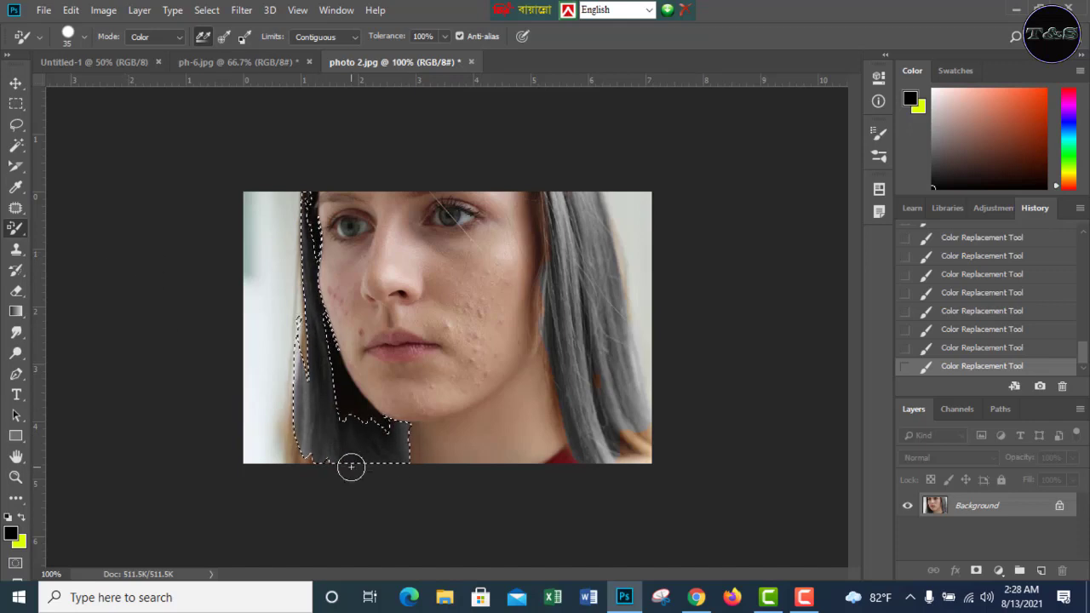
{"action": "key", "text": "ctrl+d"}
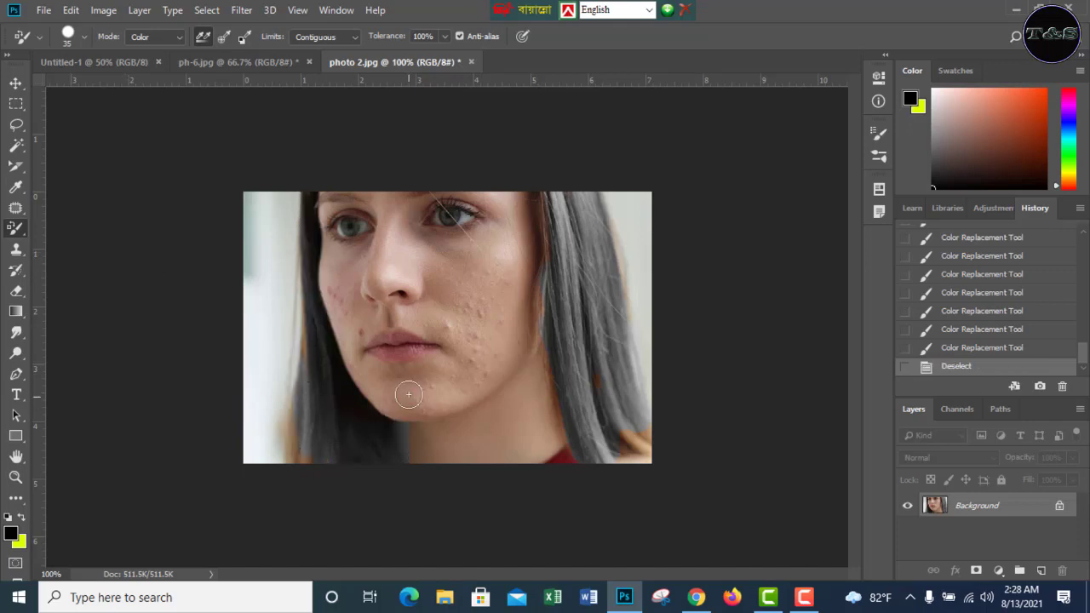
{"action": "right_click", "coordinate": [24, 230]}
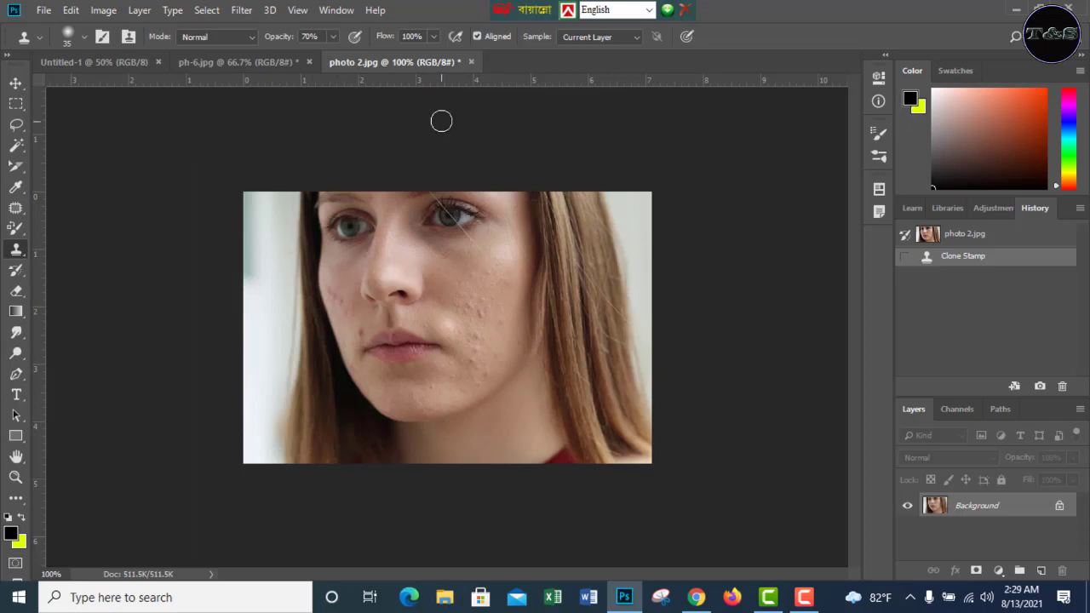
- Set the Clone Stamp to 26% opacity and 35% flow, sample the neck skin and stamp it over the cheek blemishes
{"action": "left_click", "coordinate": [334, 39]}
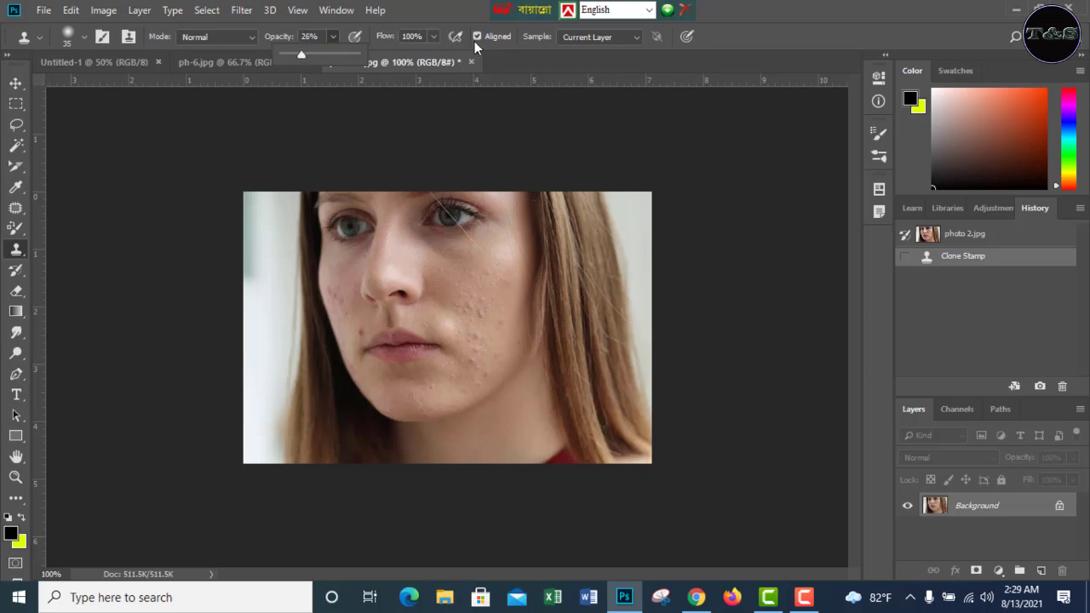
{"action": "left_click", "coordinate": [434, 38]}
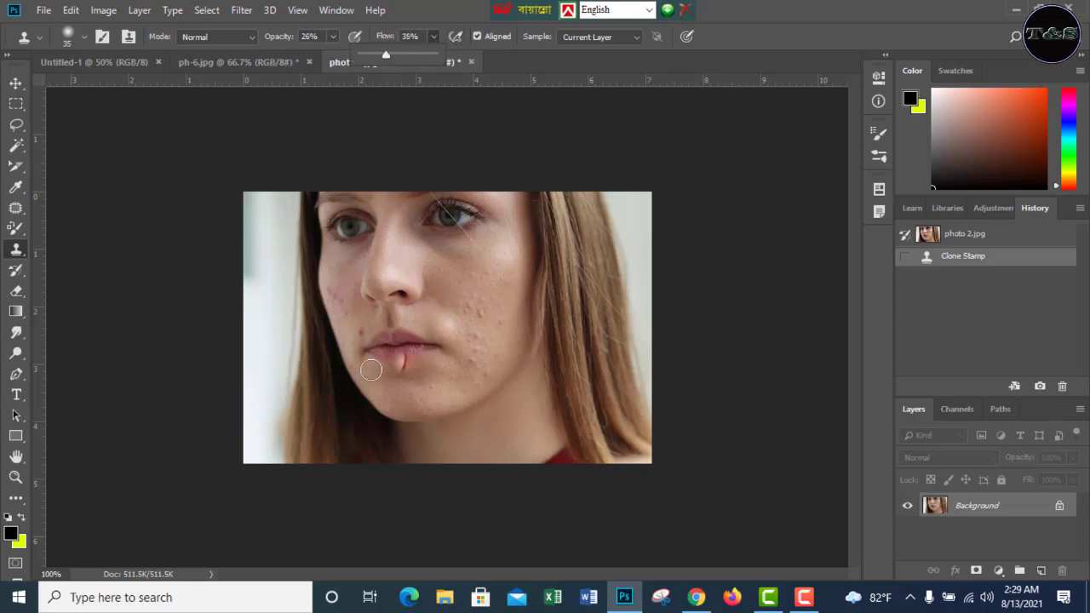
{"action": "left_click", "coordinate": [504, 431], "text": "alt"}
{"action": "left_click", "coordinate": [494, 430], "text": "alt"}
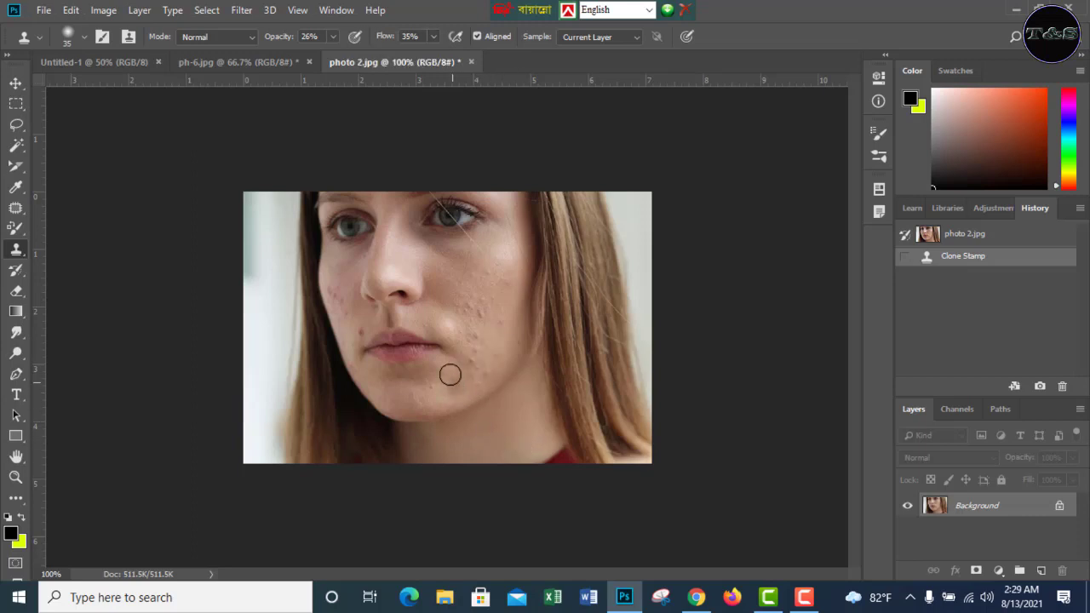
{"action": "left_click", "coordinate": [479, 316]}
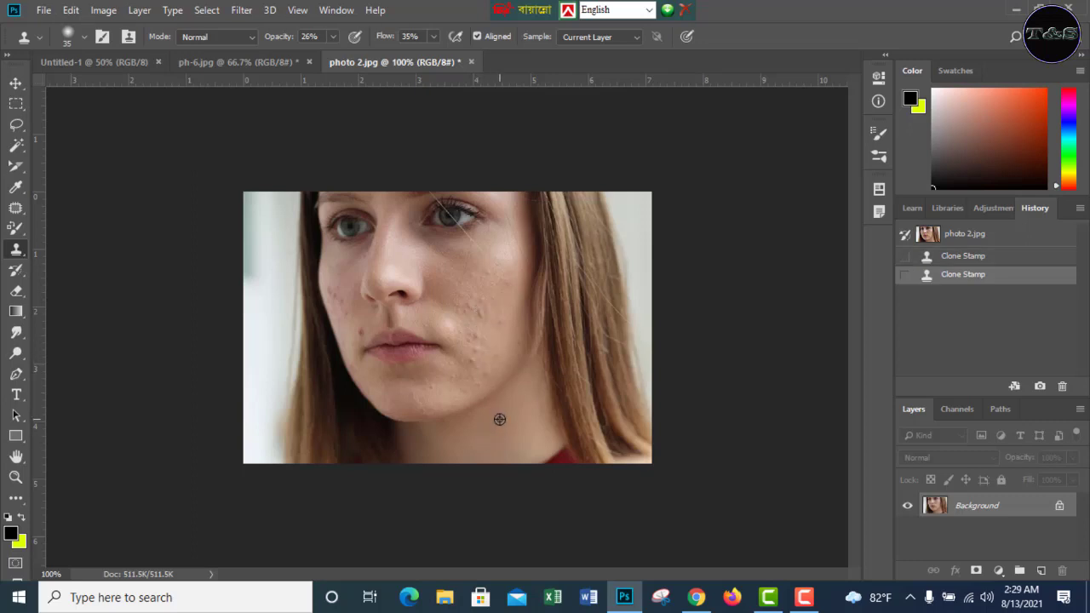
{"action": "left_click", "coordinate": [477, 314]}
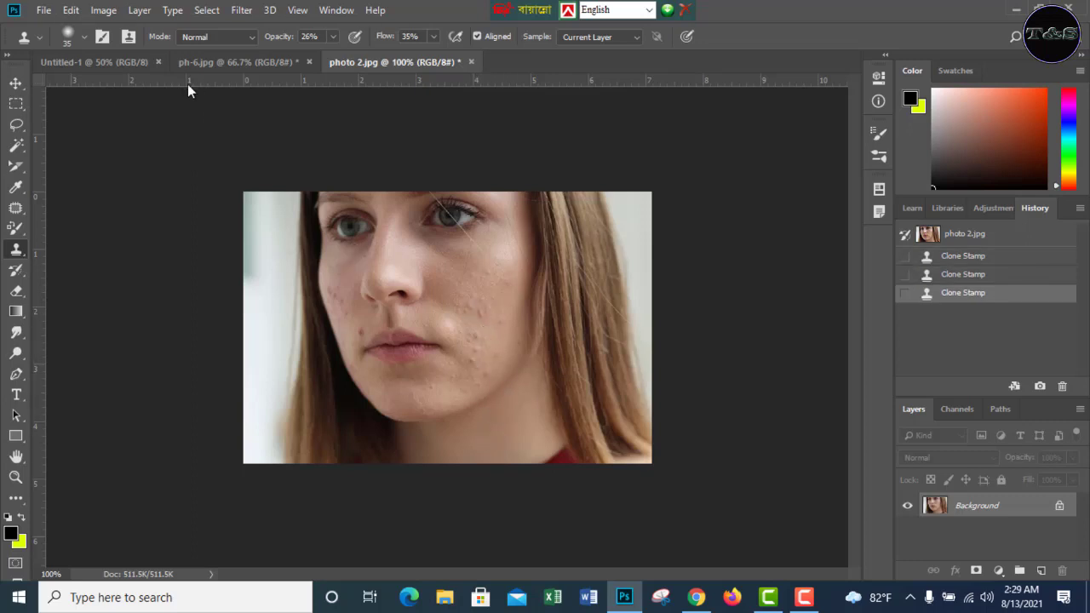
- Set the Clone Stamp to 100% opacity and 92% flow, resample the neck skin and cover several blemishes across the cheek
{"action": "left_click", "coordinate": [332, 37]}
{"action": "left_click_drag", "start_coordinate": [334, 56], "coordinate": [471, 101]}
{"action": "left_click", "coordinate": [433, 37]}
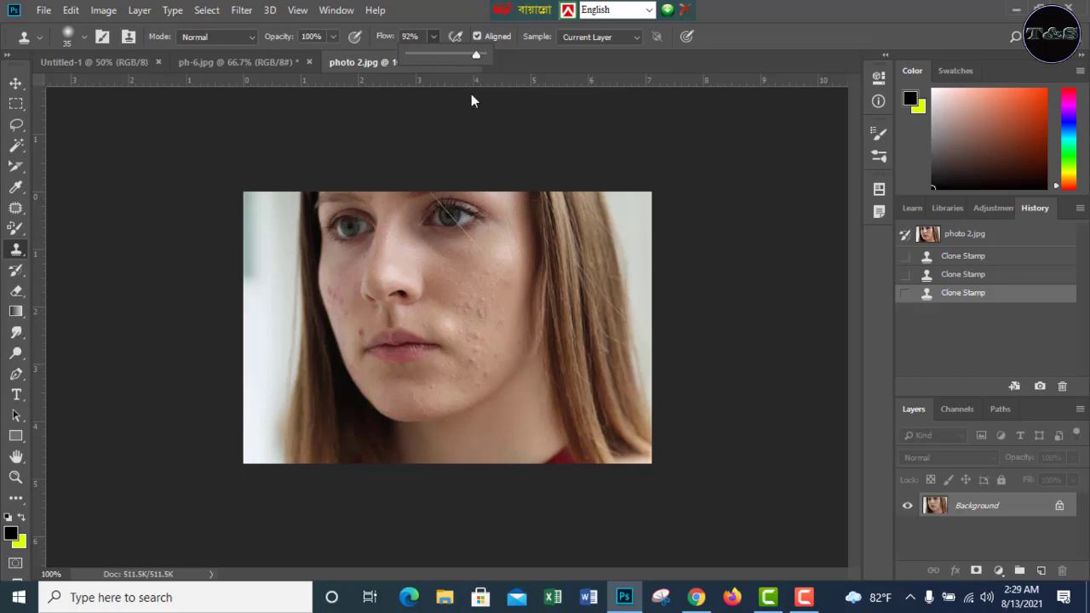
{"action": "left_click", "coordinate": [506, 413], "text": "alt"}
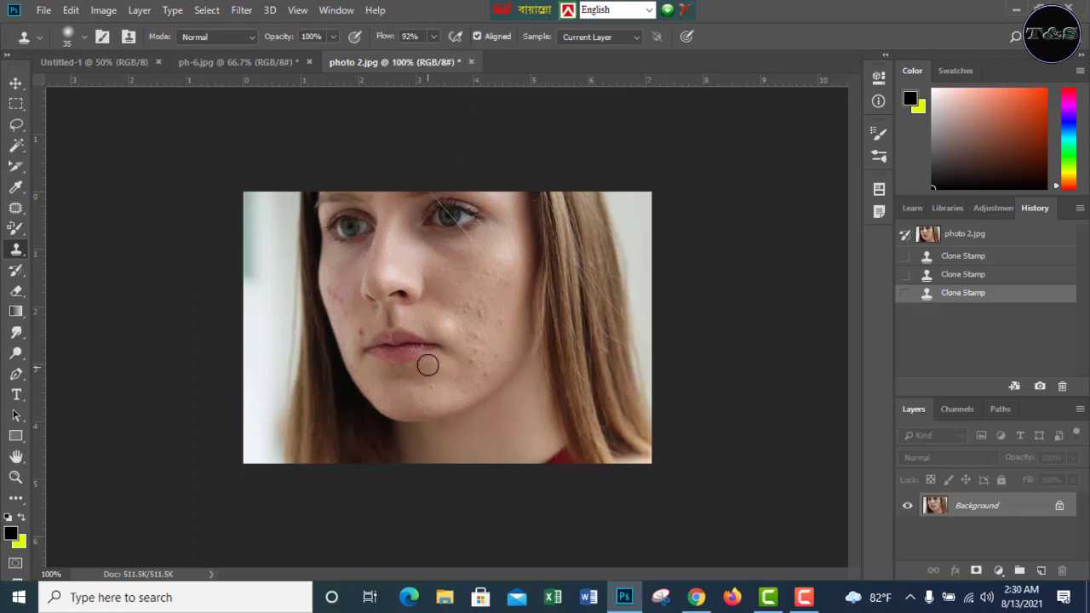
{"action": "left_click", "coordinate": [480, 313]}
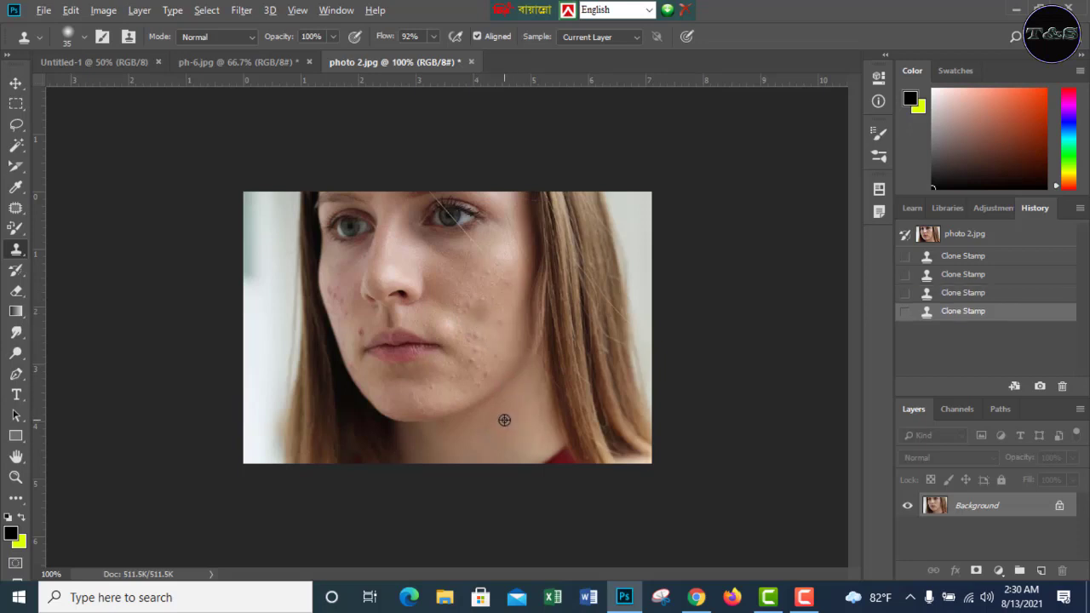
{"action": "left_click", "coordinate": [502, 321]}
{"action": "left_click", "coordinate": [502, 323]}
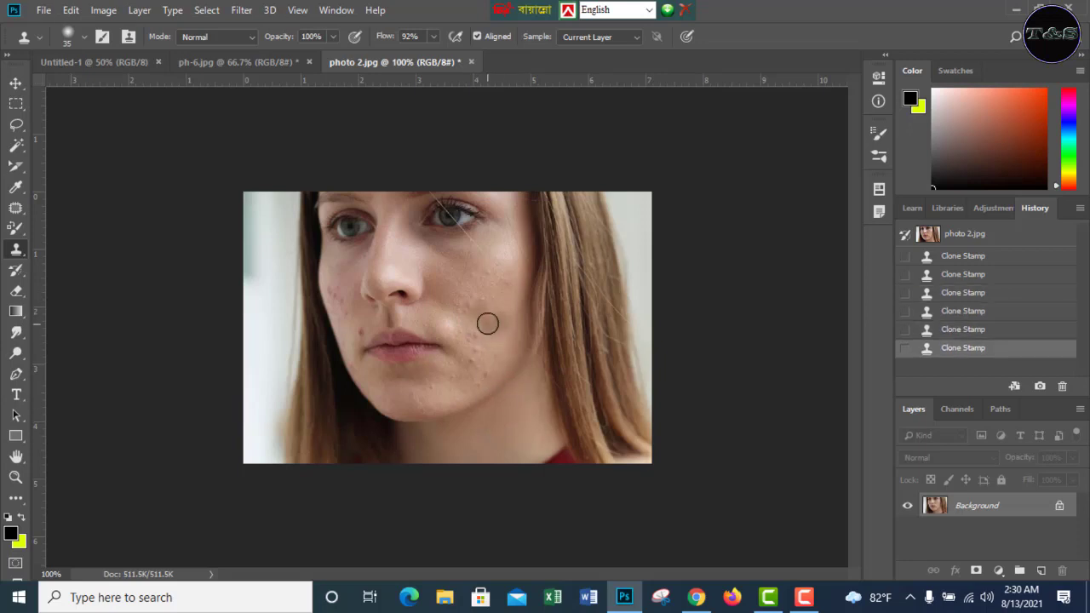
{"action": "left_click", "coordinate": [477, 298]}
{"action": "left_click", "coordinate": [458, 298]}
{"action": "left_click", "coordinate": [471, 351]}
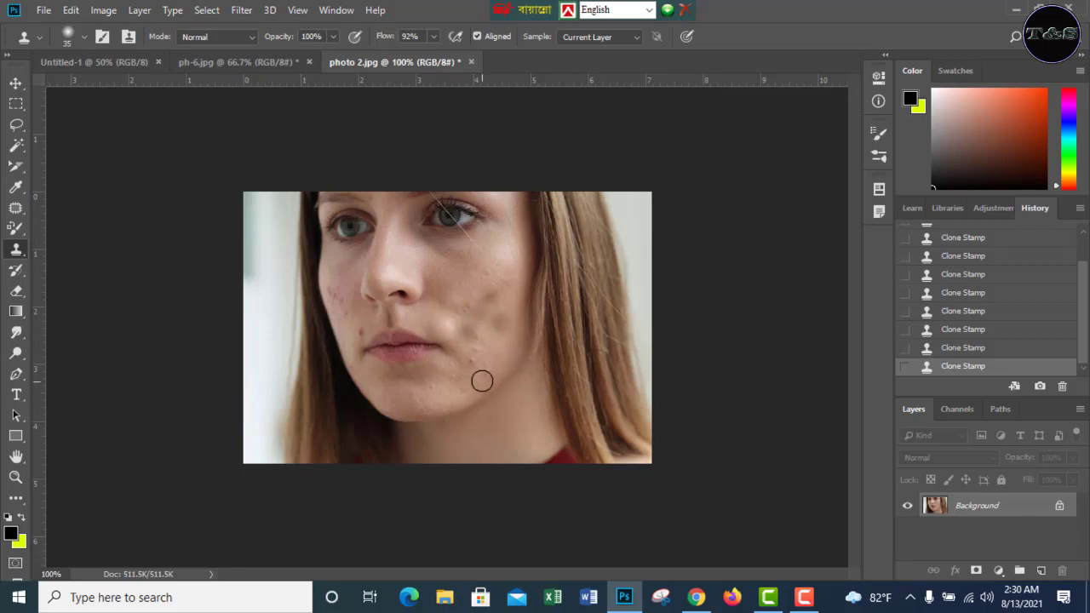
- Paint the pale background strip beside the far cheek with the Pattern Stamp tool, using the purple-blue pattern at 100% opacity
{"action": "right_click", "coordinate": [16, 251]}
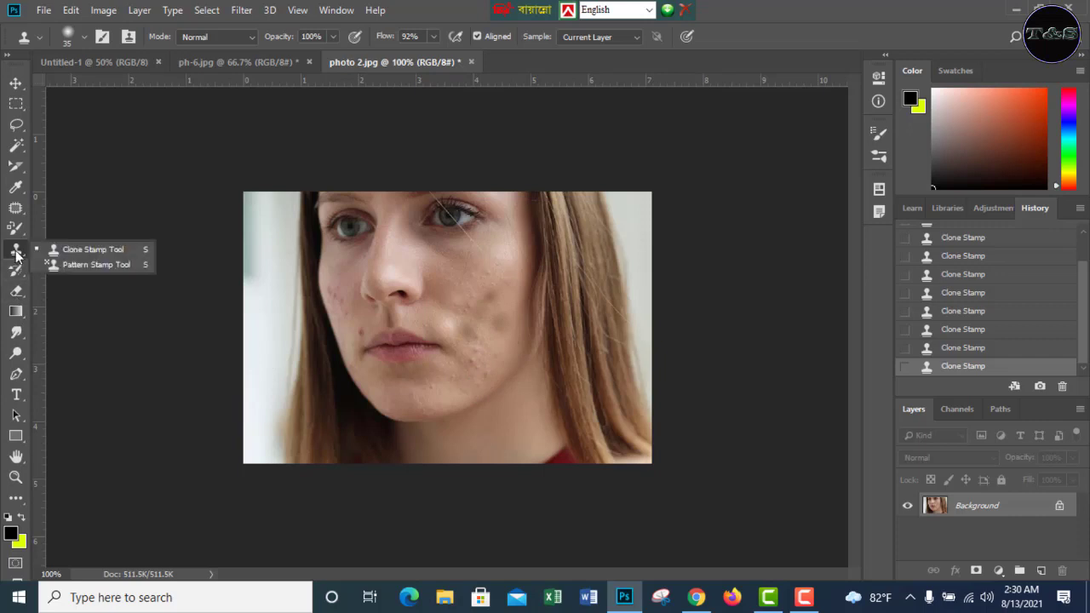
{"action": "left_click", "coordinate": [93, 265]}
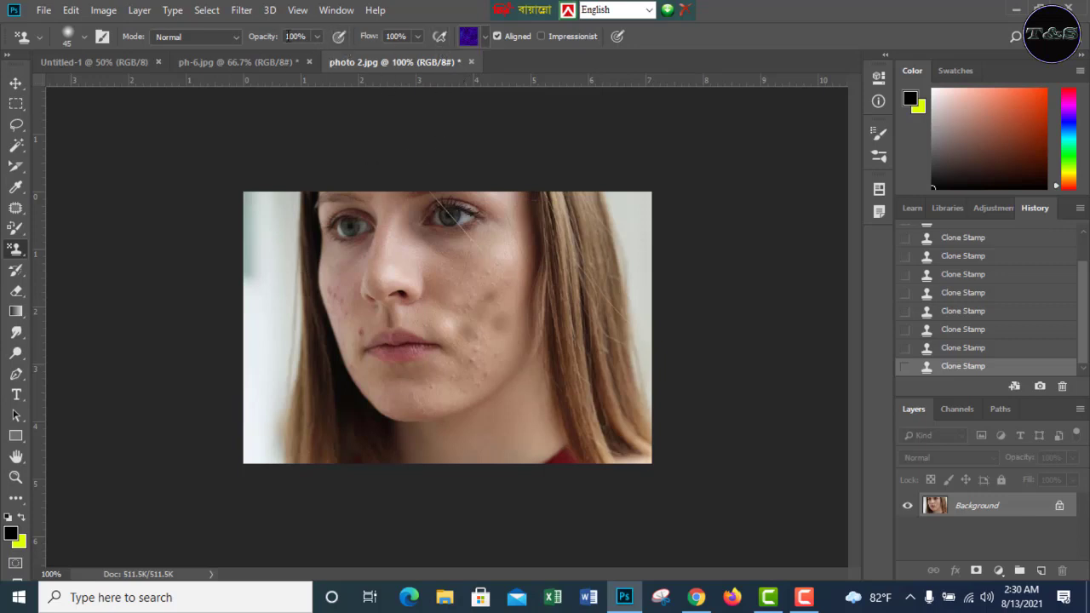
{"action": "left_click", "coordinate": [318, 37]}
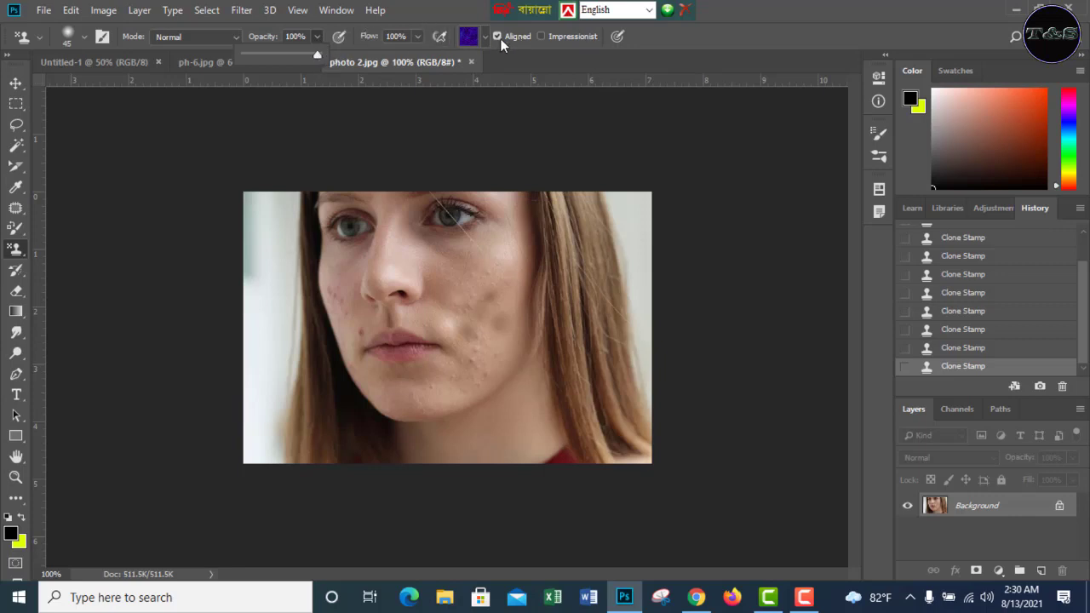
{"action": "left_click", "coordinate": [466, 39]}
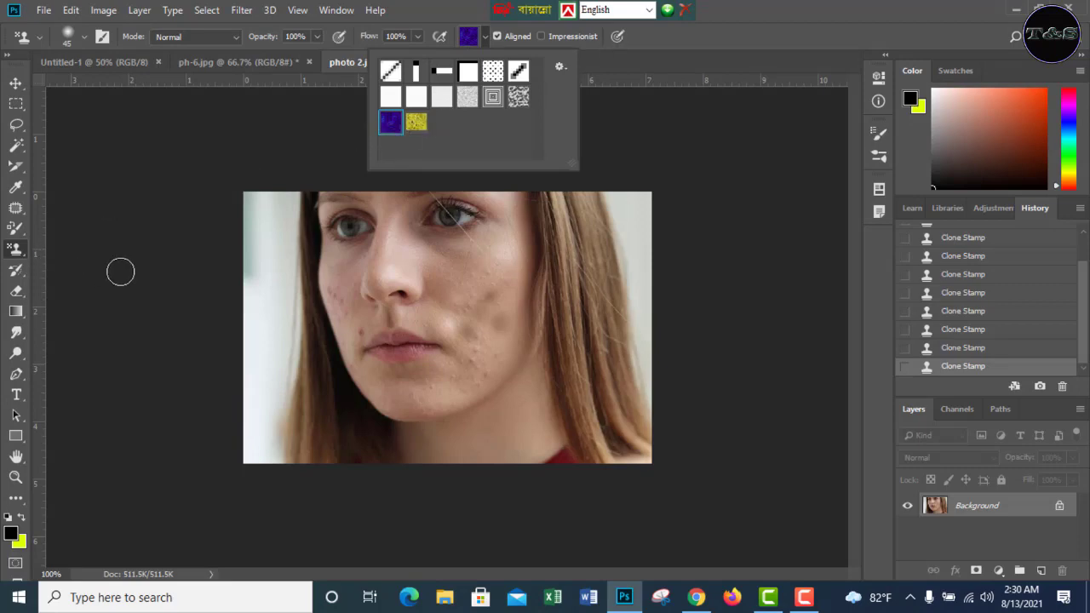
{"action": "left_click_drag", "start_coordinate": [275, 222], "coordinate": [269, 365]}
{"action": "left_click_drag", "start_coordinate": [264, 205], "coordinate": [262, 358]}
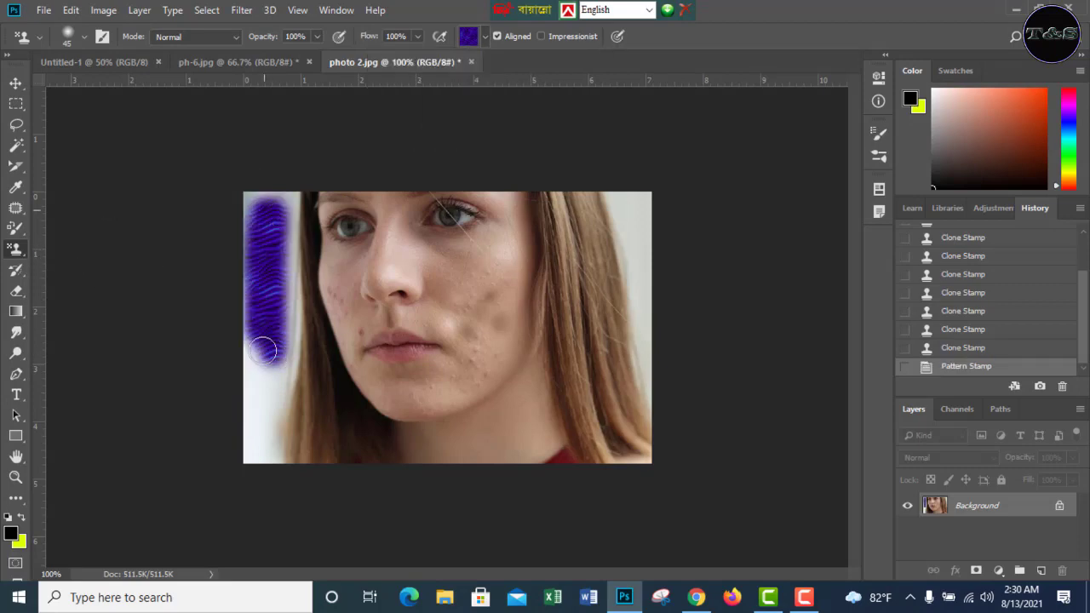
{"action": "left_click_drag", "start_coordinate": [253, 217], "coordinate": [256, 460]}
{"action": "mouse_move", "coordinate": [281, 324]}
{"action": "left_mouse_down"}
{"action": "mouse_move", "coordinate": [261, 464]}
{"action": "mouse_move", "coordinate": [270, 175]}
{"action": "mouse_move", "coordinate": [280, 269]}
{"action": "left_mouse_up"}
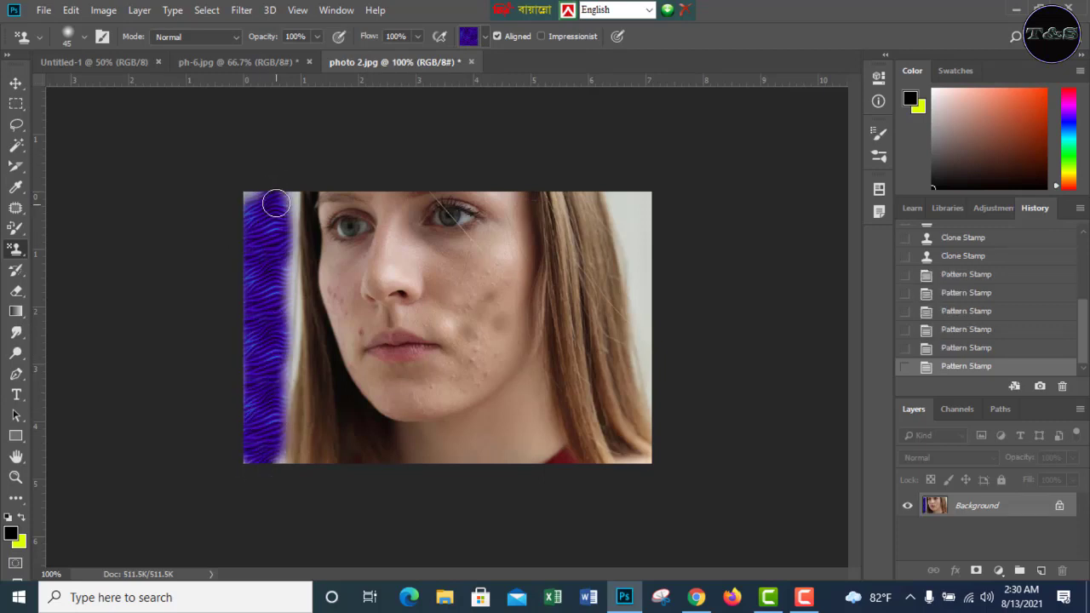
{"action": "mouse_move", "coordinate": [273, 199]}
{"action": "left_mouse_down"}
{"action": "mouse_move", "coordinate": [294, 230]}
{"action": "mouse_move", "coordinate": [282, 479]}
{"action": "left_mouse_up"}
- Choose the yellow pattern and stamp it over the background beside the long hair on the blemished-cheek side
{"action": "left_click", "coordinate": [470, 37]}
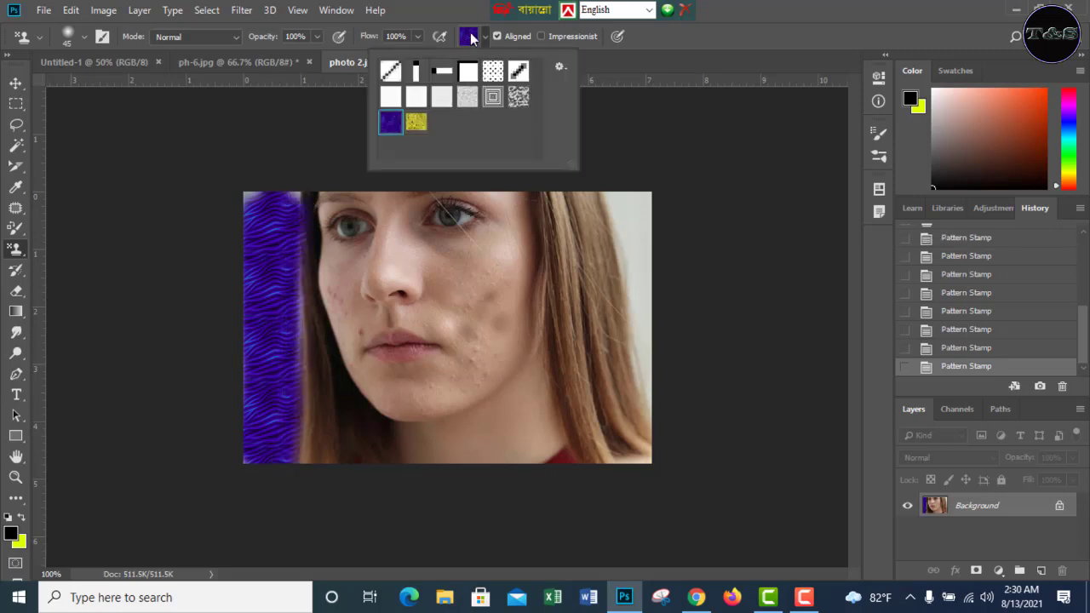
{"action": "left_click", "coordinate": [417, 124]}
{"action": "mouse_move", "coordinate": [620, 199]}
{"action": "left_mouse_down"}
{"action": "mouse_move", "coordinate": [639, 321]}
{"action": "mouse_move", "coordinate": [648, 207]}
{"action": "mouse_move", "coordinate": [638, 378]}
{"action": "mouse_move", "coordinate": [617, 310]}
{"action": "left_mouse_up"}
{"action": "left_click_drag", "start_coordinate": [623, 203], "coordinate": [600, 177]}
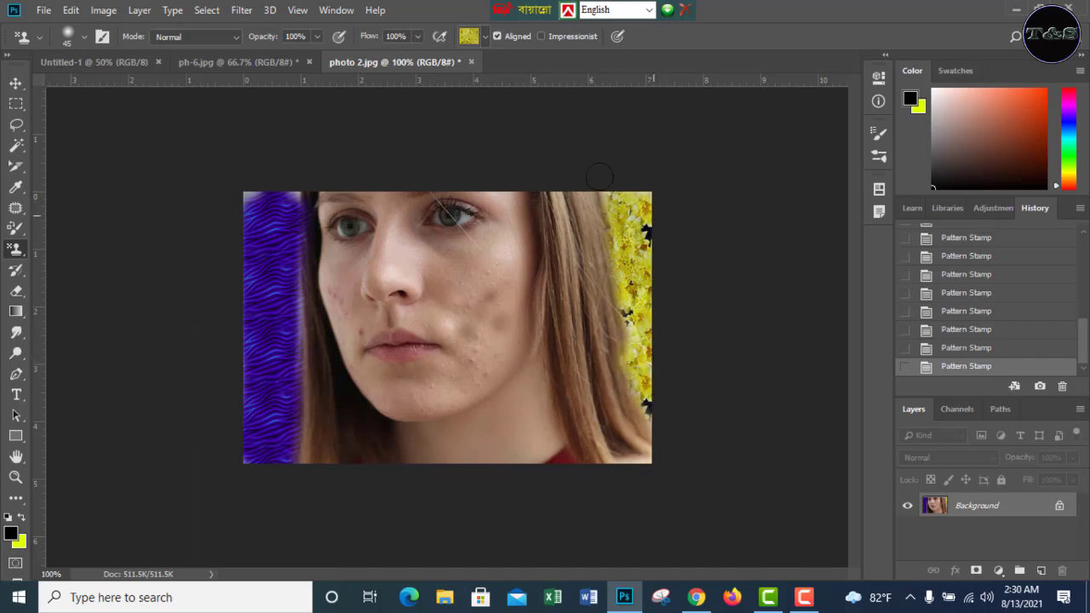
- Switch to ph-6.jpg and restore the orange-red eyebrow with the History Brush at size 175
{"action": "left_click", "coordinate": [17, 272]}
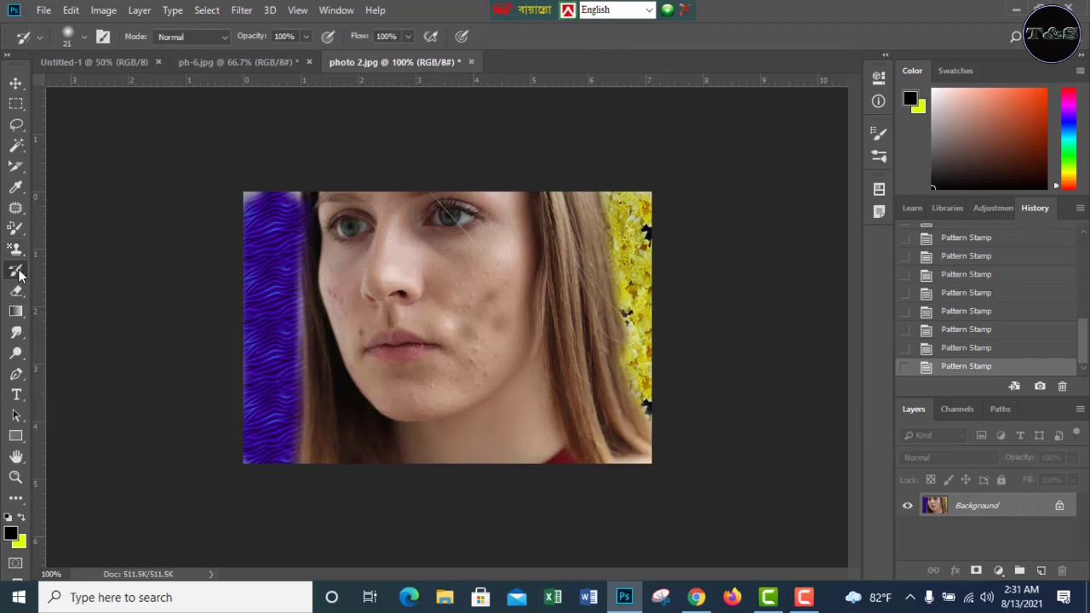
{"action": "left_click", "coordinate": [204, 60]}
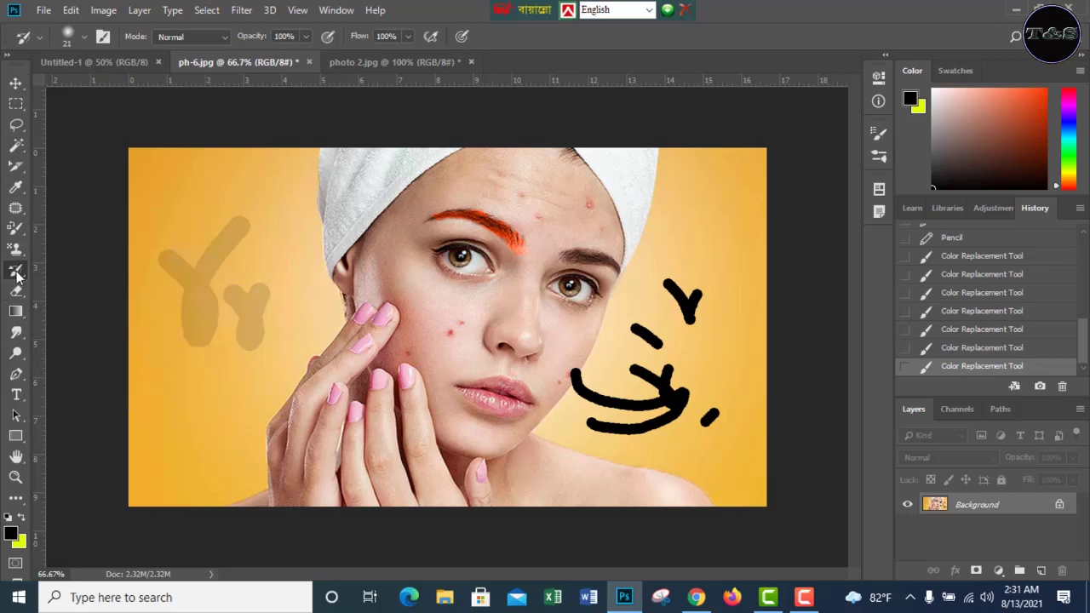
{"action": "right_click", "coordinate": [15, 270]}
{"action": "left_click", "coordinate": [67, 271]}
{"action": "key", "text": "bracketright"}
{"action": "key", "text": "bracketright"}
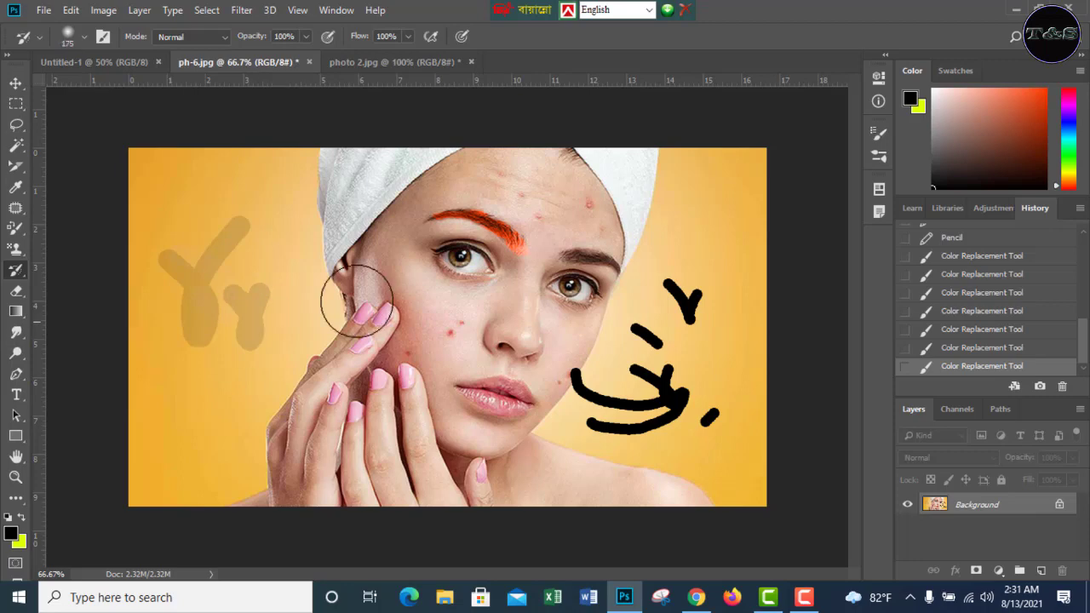
{"action": "left_click_drag", "start_coordinate": [501, 236], "coordinate": [429, 226]}
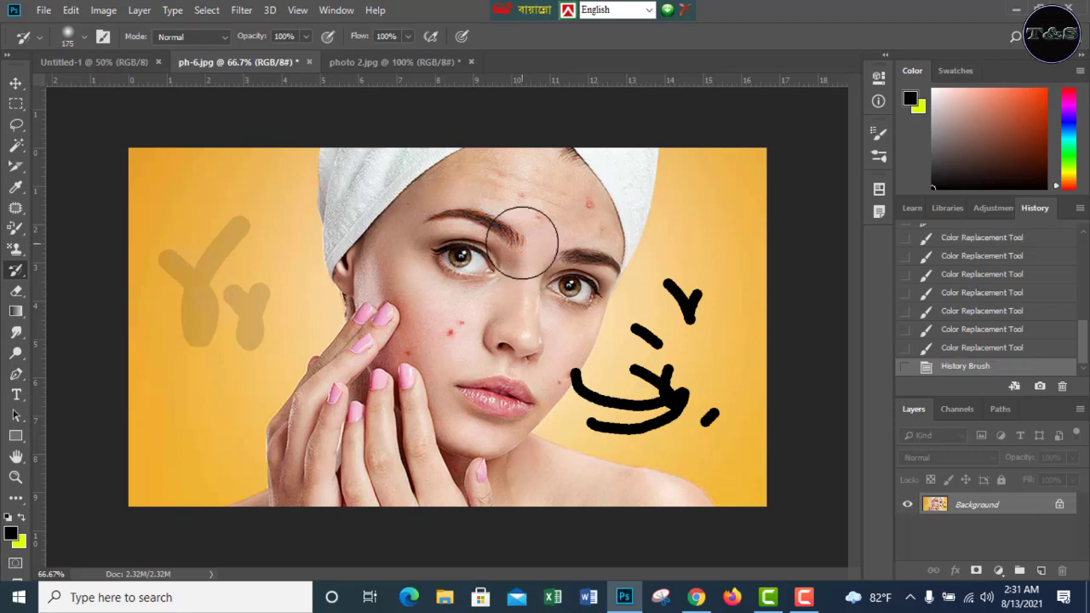
- Remove the black strokes and the faint brown marks from the yellow background with the History Brush
{"action": "left_click_drag", "start_coordinate": [523, 245], "coordinate": [493, 231]}
{"action": "mouse_move", "coordinate": [615, 346]}
{"action": "left_mouse_down"}
{"action": "mouse_move", "coordinate": [647, 441]}
{"action": "mouse_move", "coordinate": [649, 430]}
{"action": "left_mouse_up"}
{"action": "left_click_drag", "start_coordinate": [674, 306], "coordinate": [679, 438]}
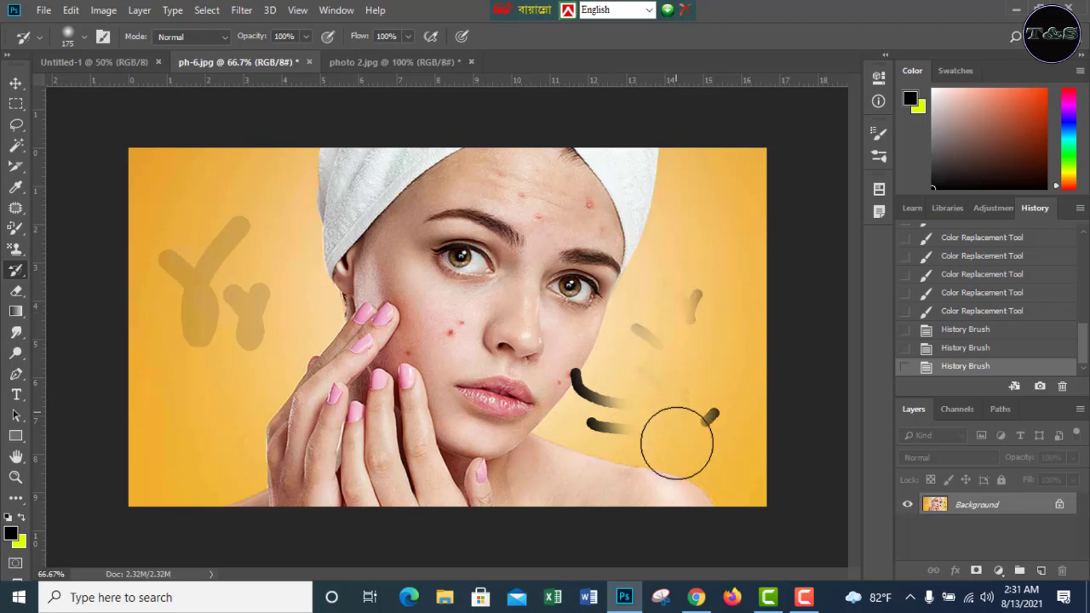
{"action": "mouse_move", "coordinate": [694, 316]}
{"action": "left_mouse_down"}
{"action": "mouse_move", "coordinate": [638, 316]}
{"action": "mouse_move", "coordinate": [604, 458]}
{"action": "left_mouse_up"}
{"action": "left_click_drag", "start_coordinate": [571, 366], "coordinate": [571, 426]}
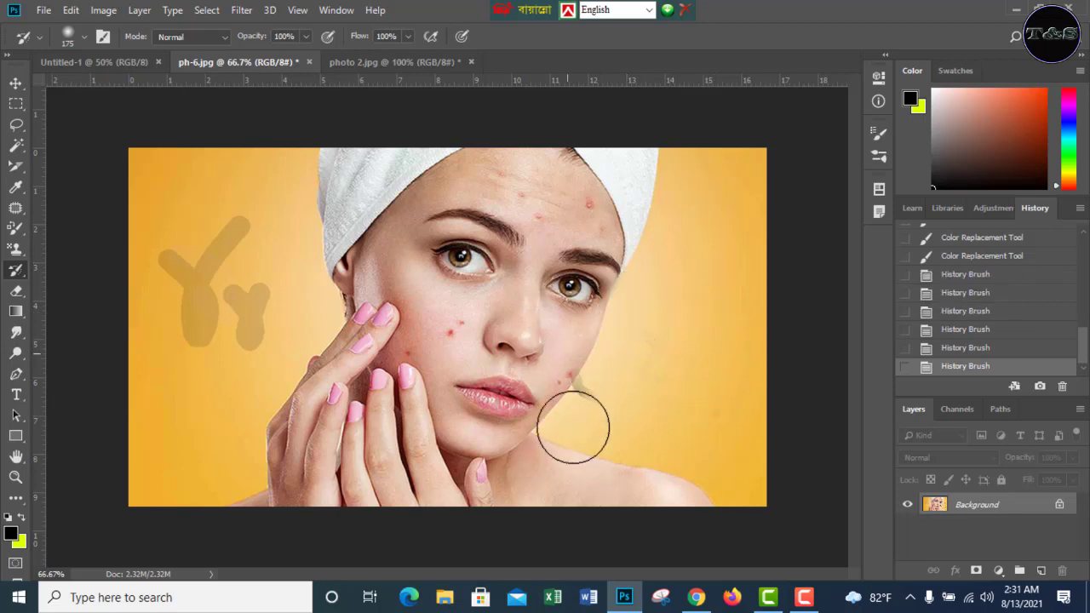
{"action": "mouse_move", "coordinate": [189, 254]}
{"action": "left_mouse_down"}
{"action": "mouse_move", "coordinate": [201, 356]}
{"action": "mouse_move", "coordinate": [211, 214]}
{"action": "mouse_move", "coordinate": [251, 302]}
{"action": "left_mouse_up"}
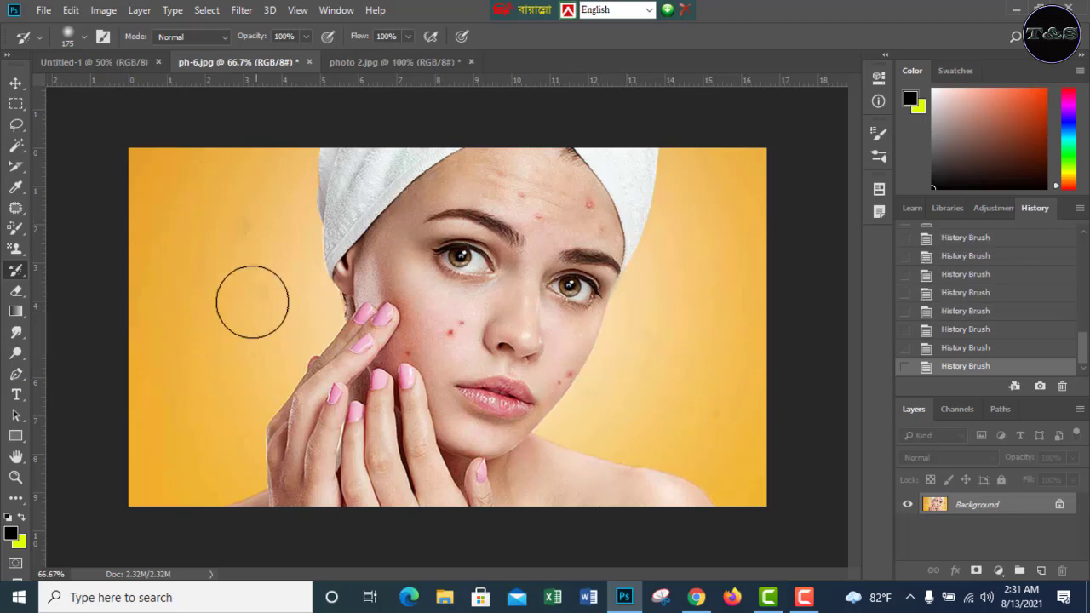
- Choose the Eraser tool, set the foreground color to blue 2a2edd, and erase a vertical stroke in the background on the hand side
{"action": "right_click", "coordinate": [25, 279]}
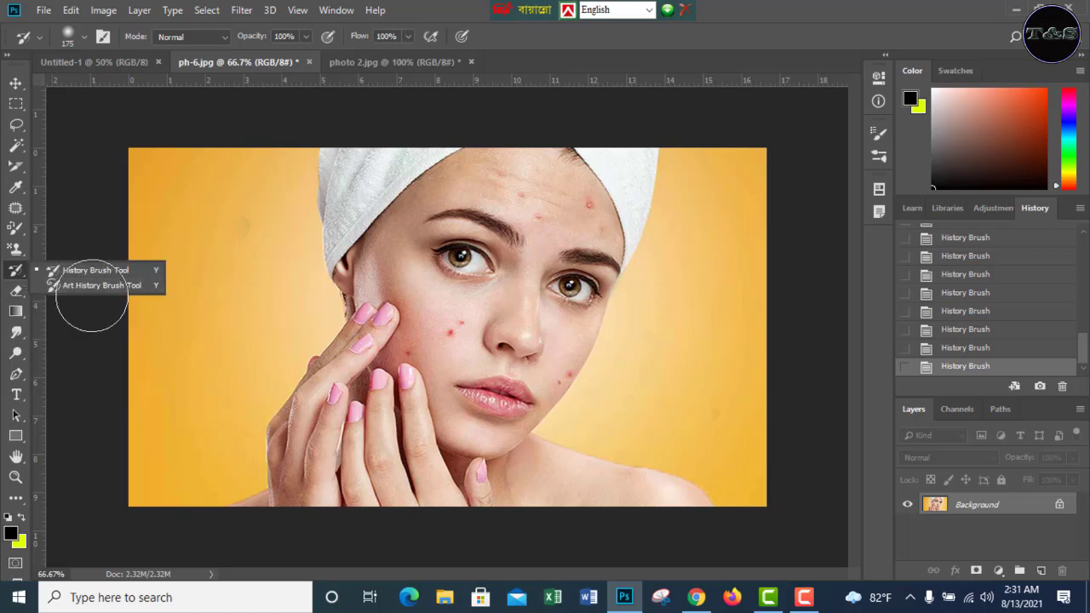
{"action": "left_click", "coordinate": [26, 294]}
{"action": "right_click", "coordinate": [26, 295]}
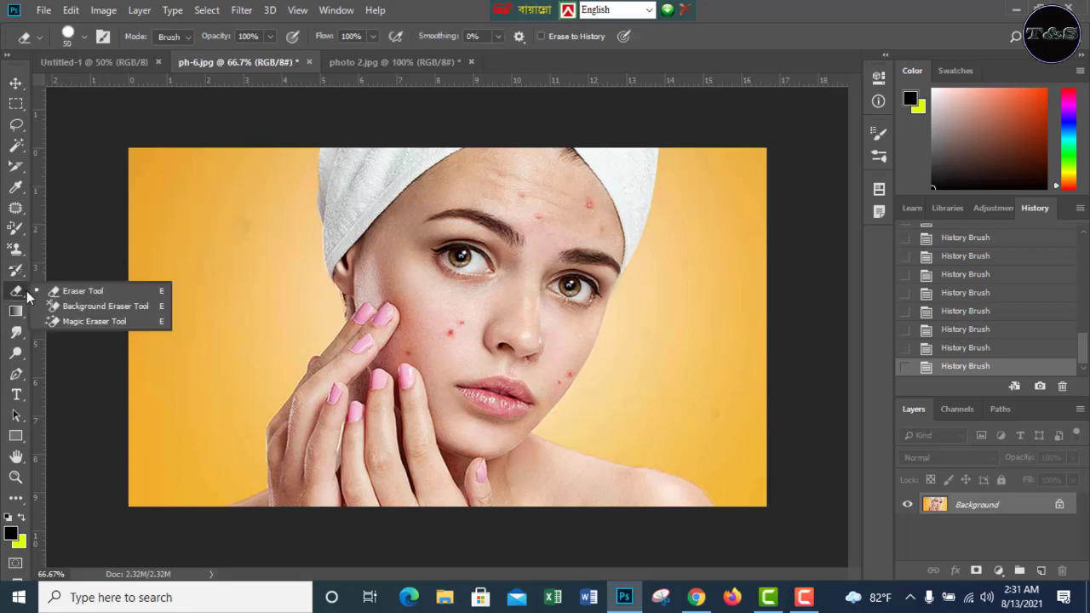
{"action": "left_click", "coordinate": [71, 294]}
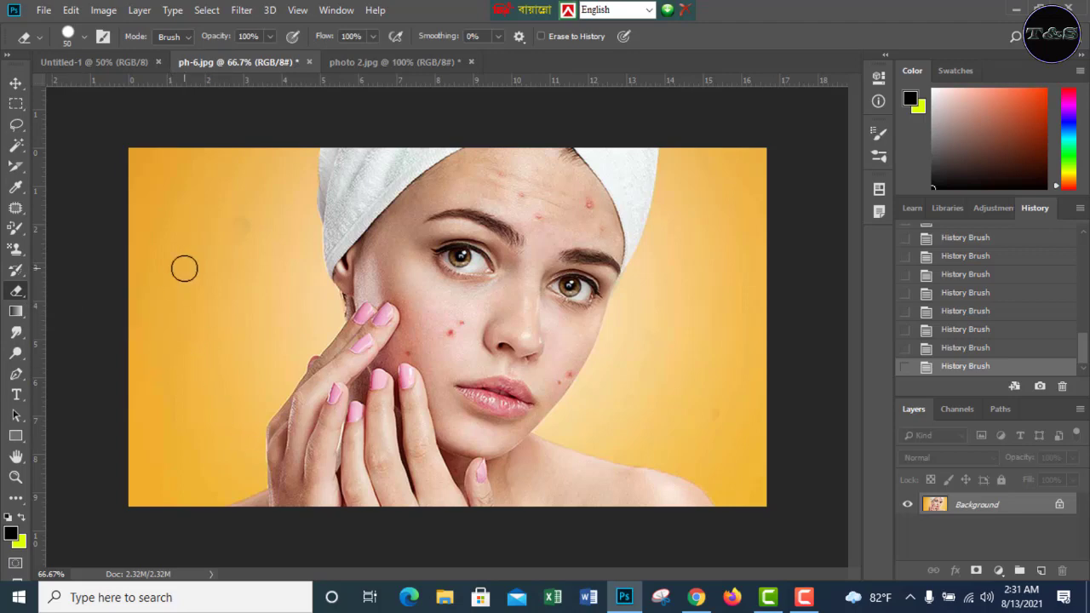
{"action": "left_click", "coordinate": [10, 534]}
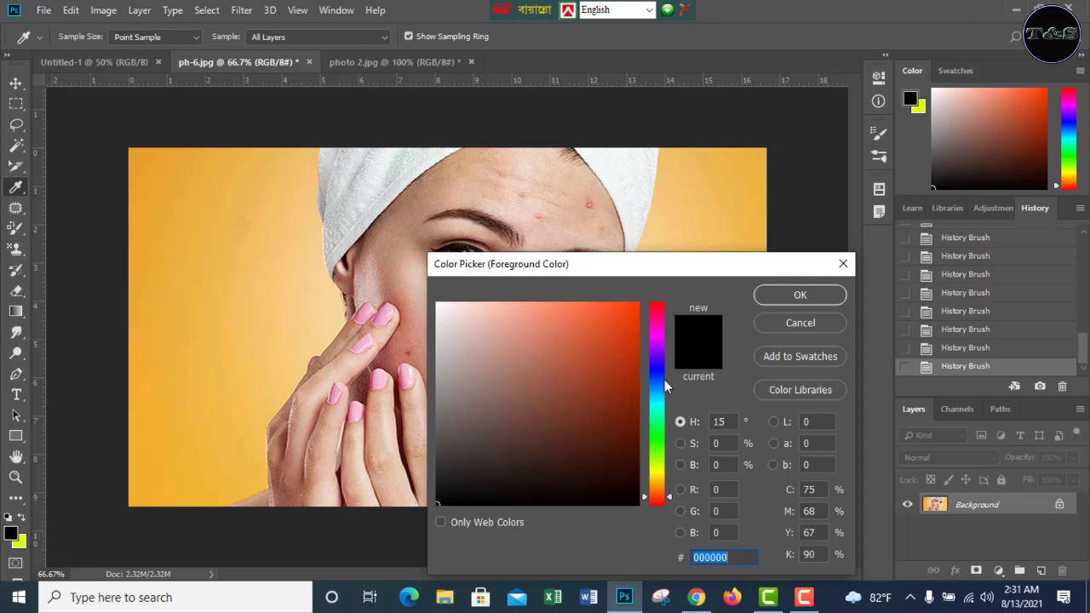
{"action": "left_click", "coordinate": [601, 329]}
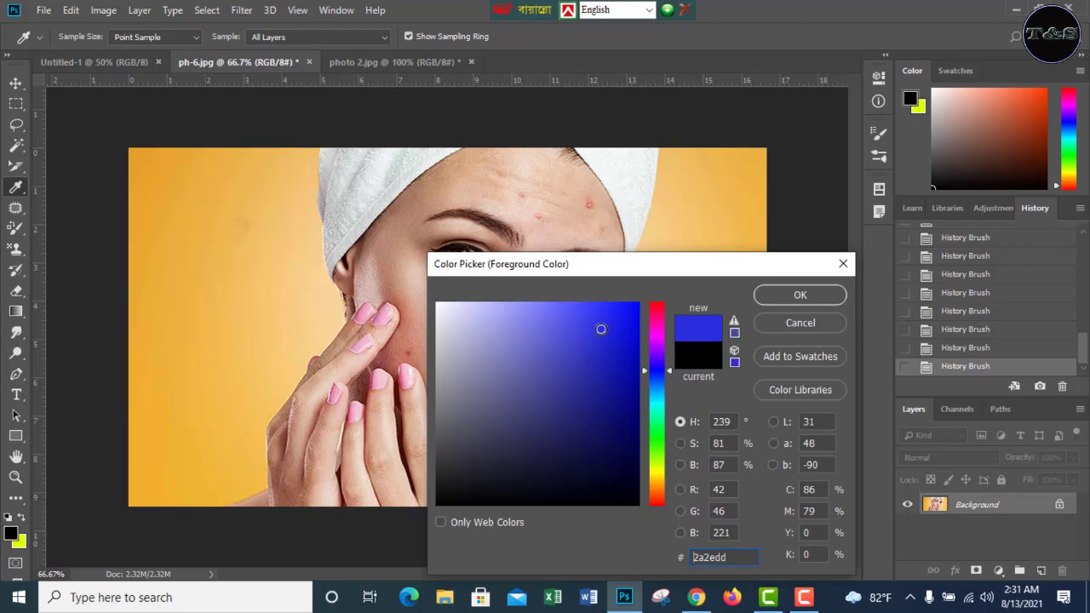
{"action": "left_click", "coordinate": [799, 296]}
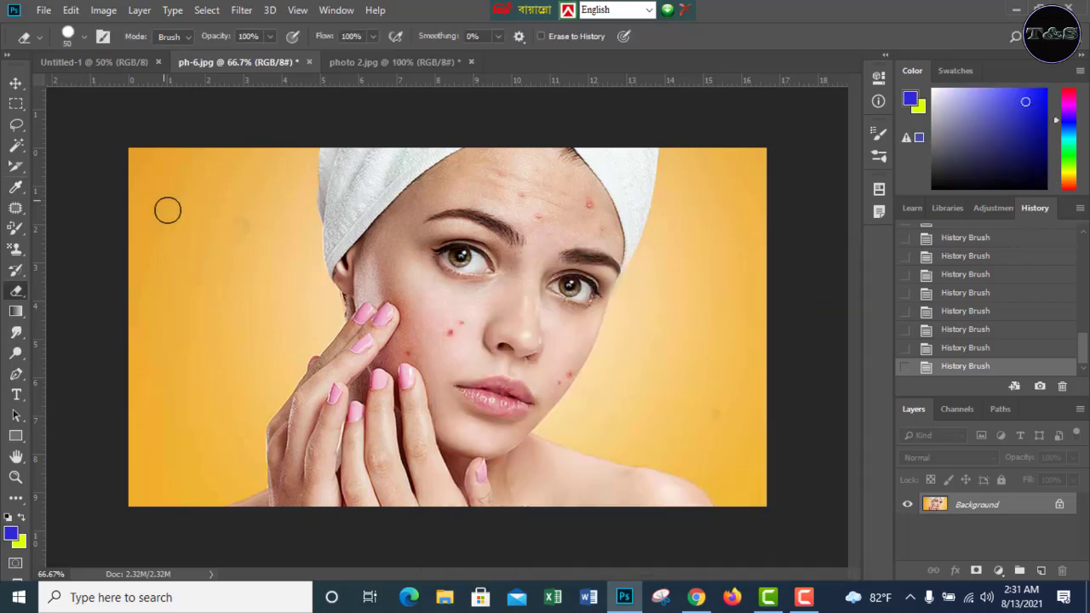
{"action": "left_click_drag", "start_coordinate": [186, 179], "coordinate": [201, 380]}
- Set the background color to pure blue 0000ff and erase over most of the yellow backdrop on the hand side
{"action": "left_click", "coordinate": [21, 542]}
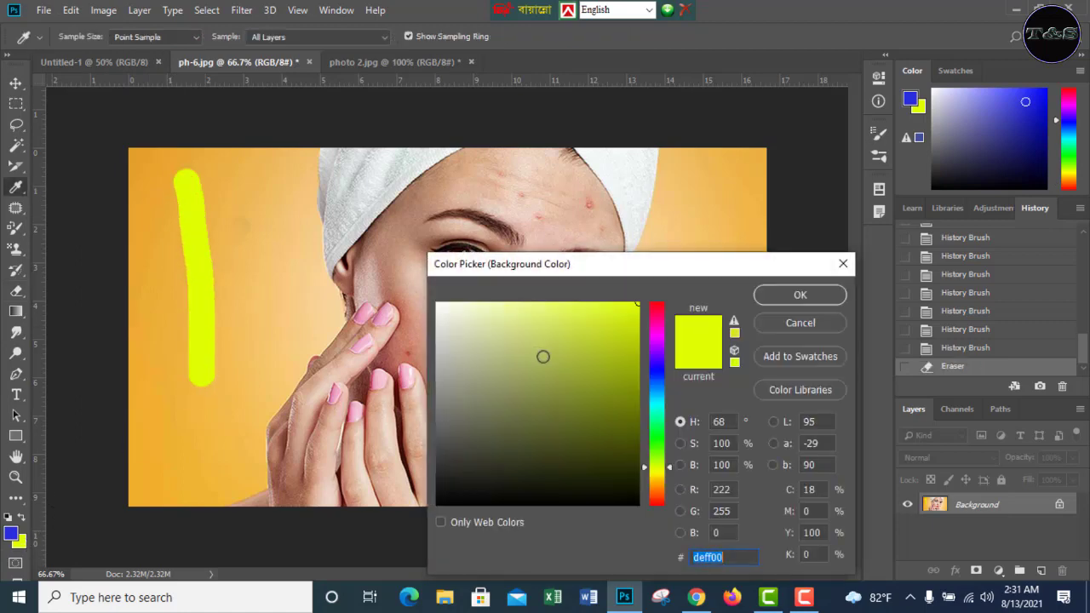
{"action": "left_click", "coordinate": [658, 370]}
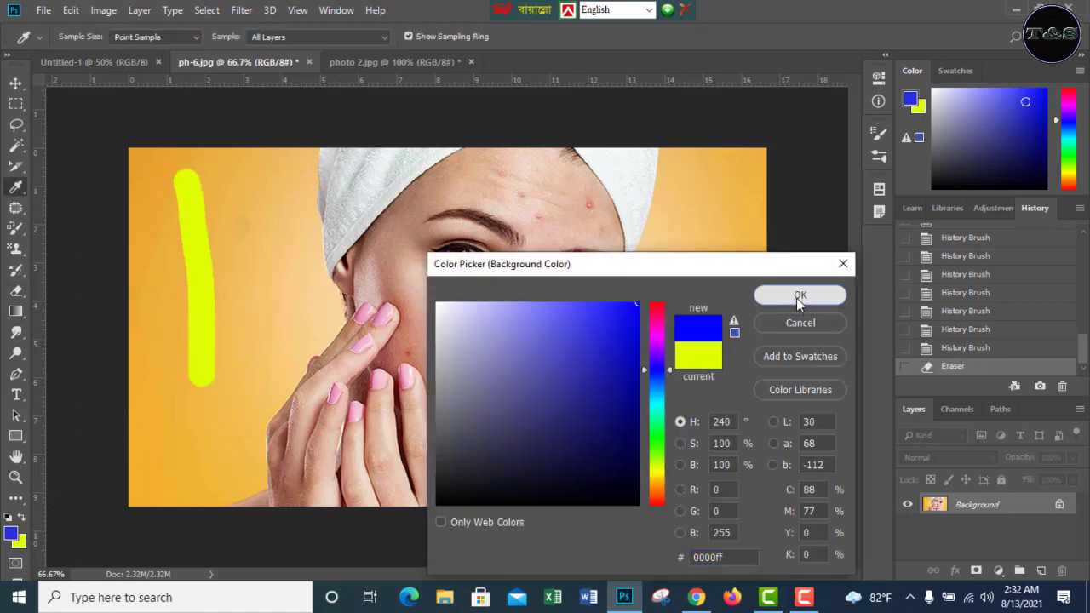
{"action": "left_click", "coordinate": [796, 298]}
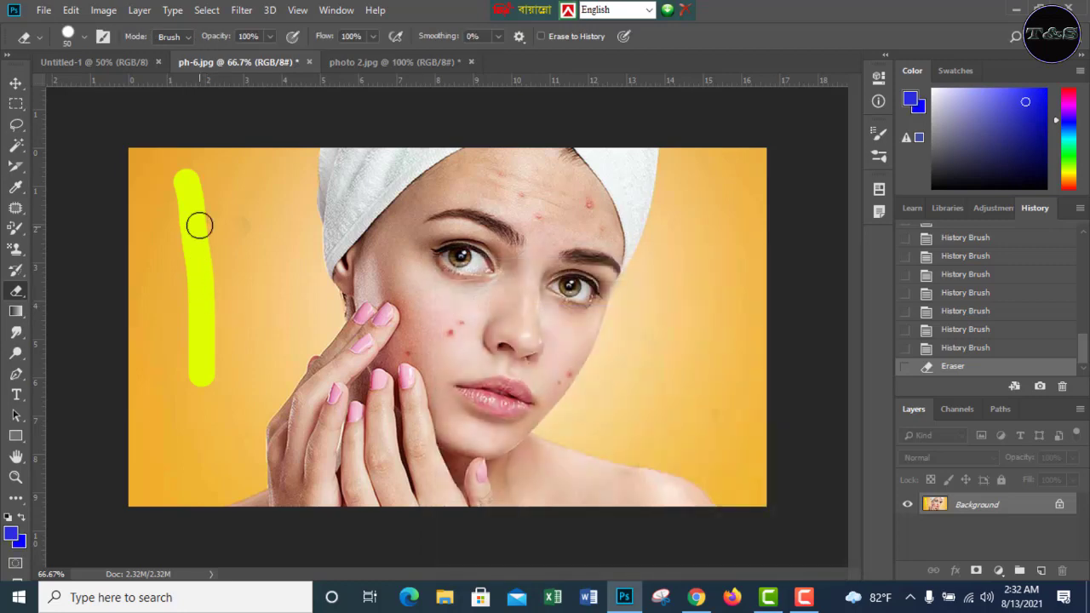
{"action": "mouse_move", "coordinate": [195, 183]}
{"action": "left_mouse_down"}
{"action": "mouse_move", "coordinate": [189, 323]}
{"action": "mouse_move", "coordinate": [202, 400]}
{"action": "mouse_move", "coordinate": [199, 174]}
{"action": "mouse_move", "coordinate": [209, 441]}
{"action": "mouse_move", "coordinate": [212, 189]}
{"action": "mouse_move", "coordinate": [146, 252]}
{"action": "mouse_move", "coordinate": [148, 504]}
{"action": "mouse_move", "coordinate": [199, 104]}
{"action": "mouse_move", "coordinate": [161, 196]}
{"action": "mouse_move", "coordinate": [134, 155]}
{"action": "mouse_move", "coordinate": [133, 278]}
{"action": "mouse_move", "coordinate": [139, 175]}
{"action": "mouse_move", "coordinate": [147, 237]}
{"action": "mouse_move", "coordinate": [157, 155]}
{"action": "mouse_move", "coordinate": [332, 160]}
{"action": "mouse_move", "coordinate": [260, 154]}
{"action": "mouse_move", "coordinate": [279, 316]}
{"action": "mouse_move", "coordinate": [245, 463]}
{"action": "mouse_move", "coordinate": [187, 177]}
{"action": "mouse_move", "coordinate": [248, 197]}
{"action": "mouse_move", "coordinate": [230, 427]}
{"action": "mouse_move", "coordinate": [243, 384]}
{"action": "mouse_move", "coordinate": [240, 152]}
{"action": "mouse_move", "coordinate": [213, 276]}
{"action": "mouse_move", "coordinate": [233, 198]}
{"action": "mouse_move", "coordinate": [230, 333]}
{"action": "mouse_move", "coordinate": [258, 156]}
{"action": "mouse_move", "coordinate": [247, 389]}
{"action": "mouse_move", "coordinate": [196, 401]}
{"action": "left_mouse_up"}
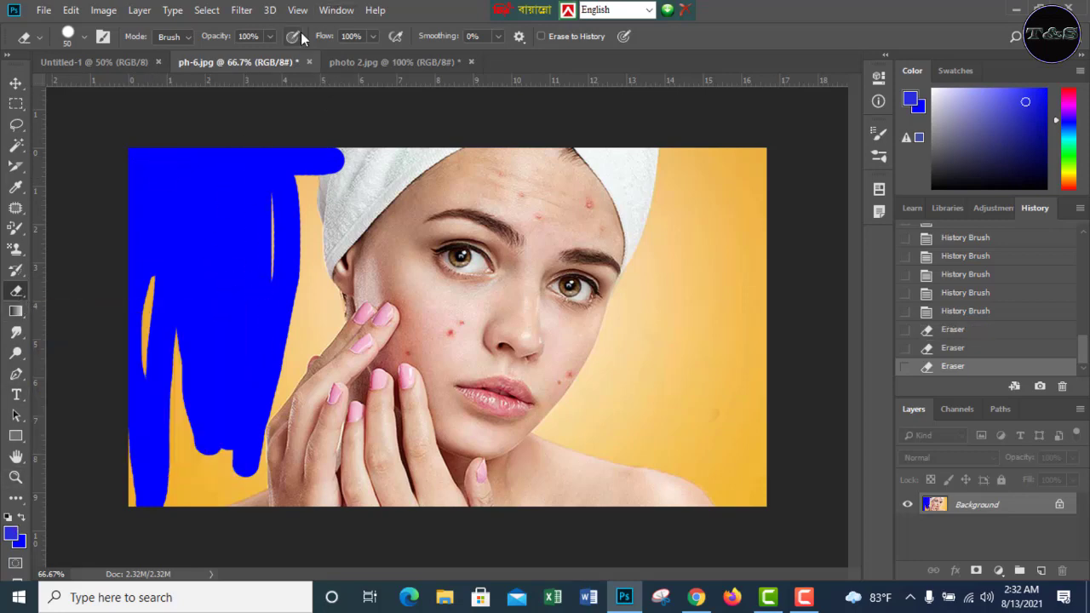
- Erase a vertical patch at 100% opacity in the yellow backdrop on the side away from the hand
{"action": "left_click", "coordinate": [271, 35]}
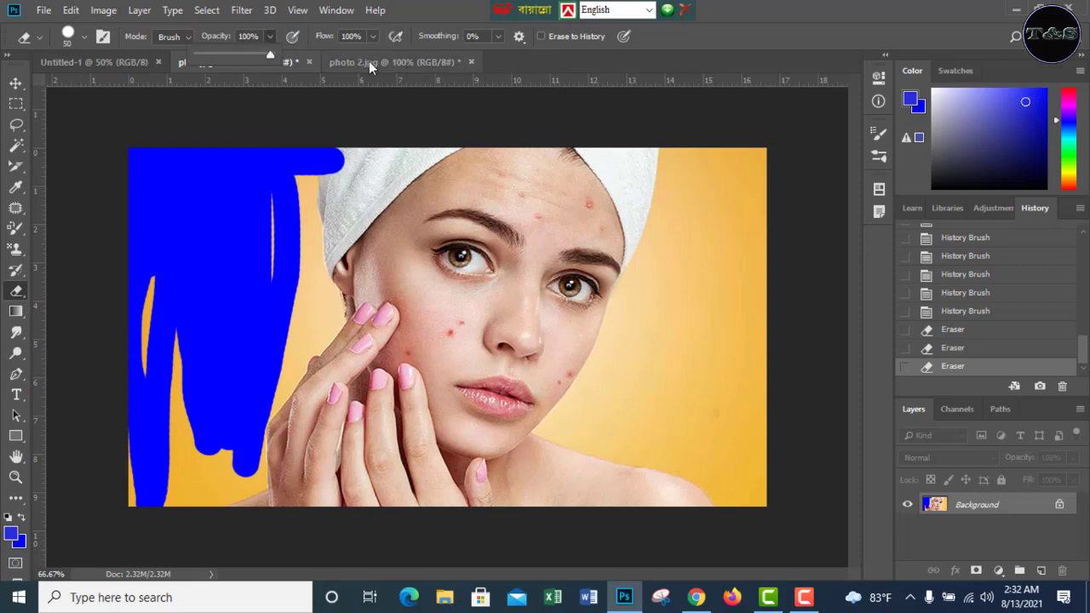
{"action": "mouse_move", "coordinate": [716, 238]}
{"action": "left_mouse_down"}
{"action": "mouse_move", "coordinate": [708, 397]}
{"action": "mouse_move", "coordinate": [684, 358]}
{"action": "mouse_move", "coordinate": [685, 373]}
{"action": "left_mouse_up"}
{"action": "left_click_drag", "start_coordinate": [703, 219], "coordinate": [703, 311]}
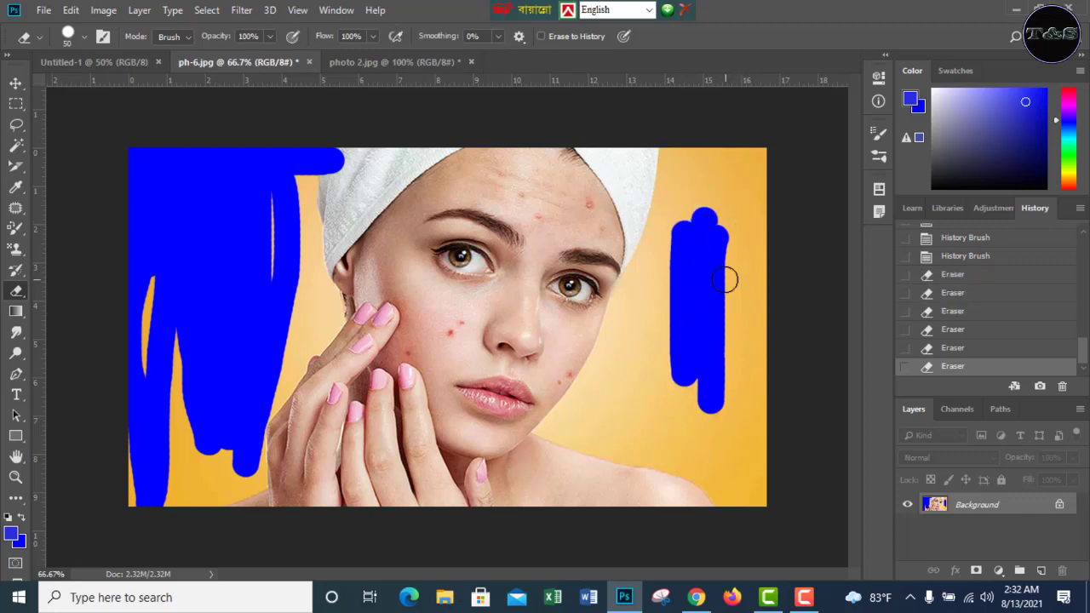
- Set the Eraser to 54% opacity and 50% flow and erase translucent strokes around the blue patch away from the hand
{"action": "left_click", "coordinate": [271, 36]}
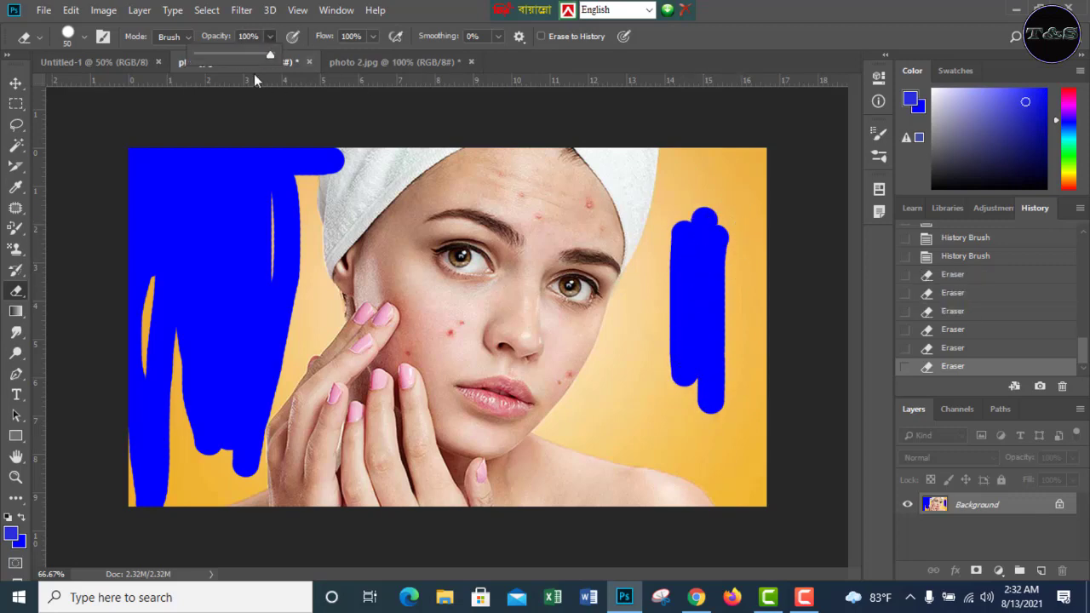
{"action": "left_click", "coordinate": [373, 35]}
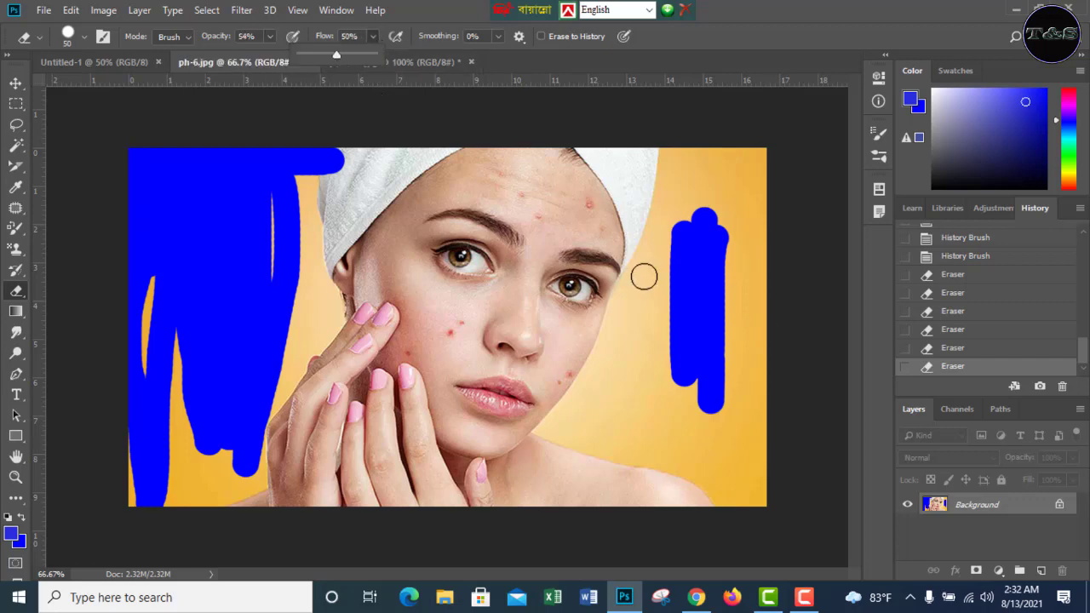
{"action": "left_click_drag", "start_coordinate": [644, 276], "coordinate": [645, 400]}
{"action": "mouse_move", "coordinate": [645, 326]}
{"action": "left_mouse_down"}
{"action": "mouse_move", "coordinate": [642, 373]}
{"action": "mouse_move", "coordinate": [673, 422]}
{"action": "left_mouse_up"}
{"action": "left_click_drag", "start_coordinate": [698, 388], "coordinate": [722, 452]}
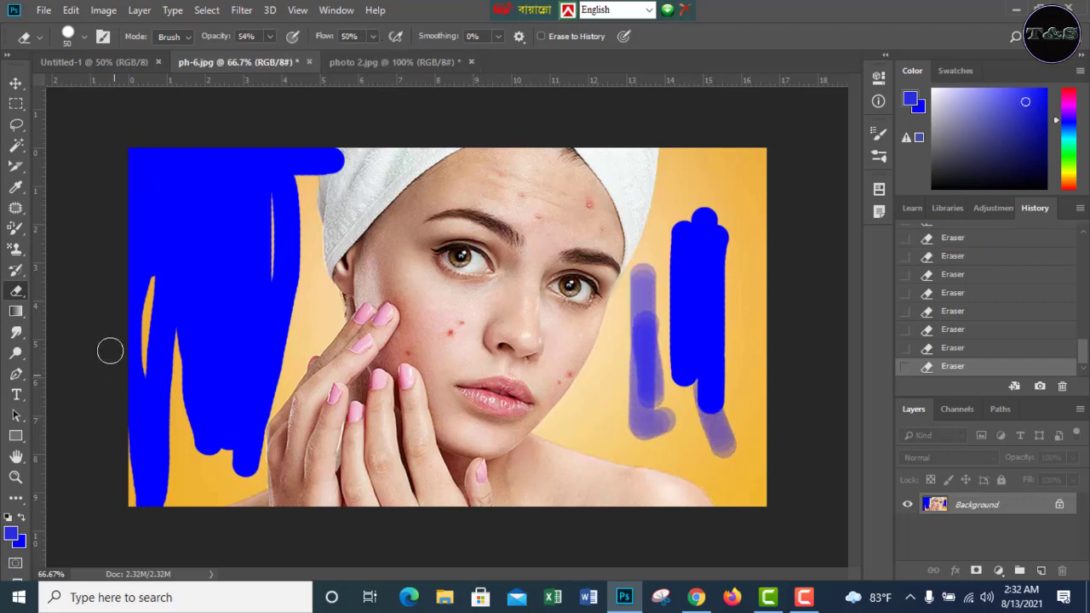
- Revert ph-6.jpg to its opening snapshot and erase a first spot in the backdrop's upper corner with the Background Eraser
{"action": "right_click", "coordinate": [17, 291]}
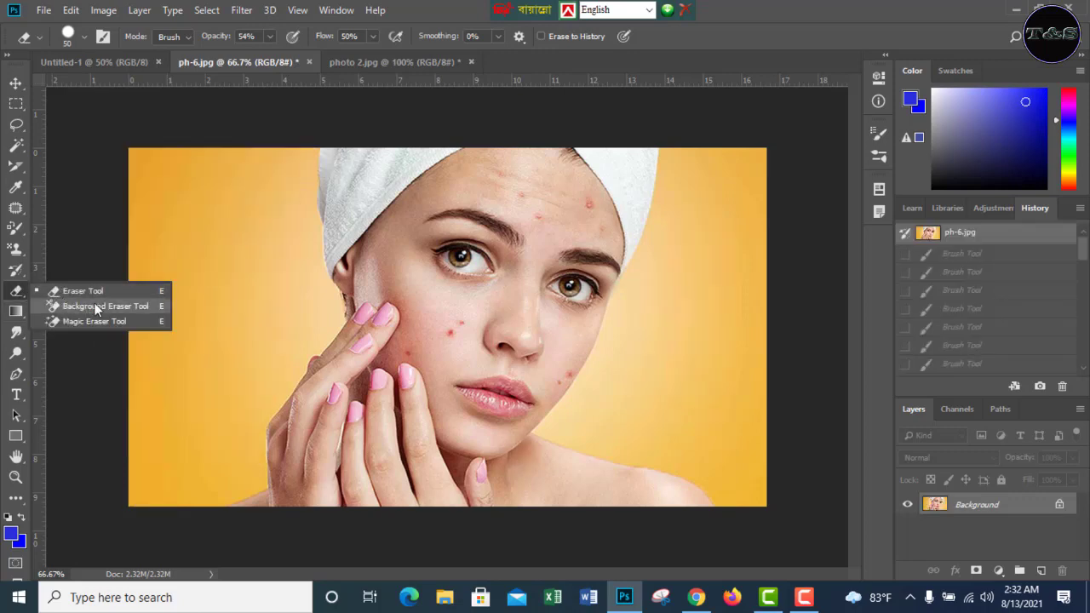
{"action": "left_click", "coordinate": [96, 307]}
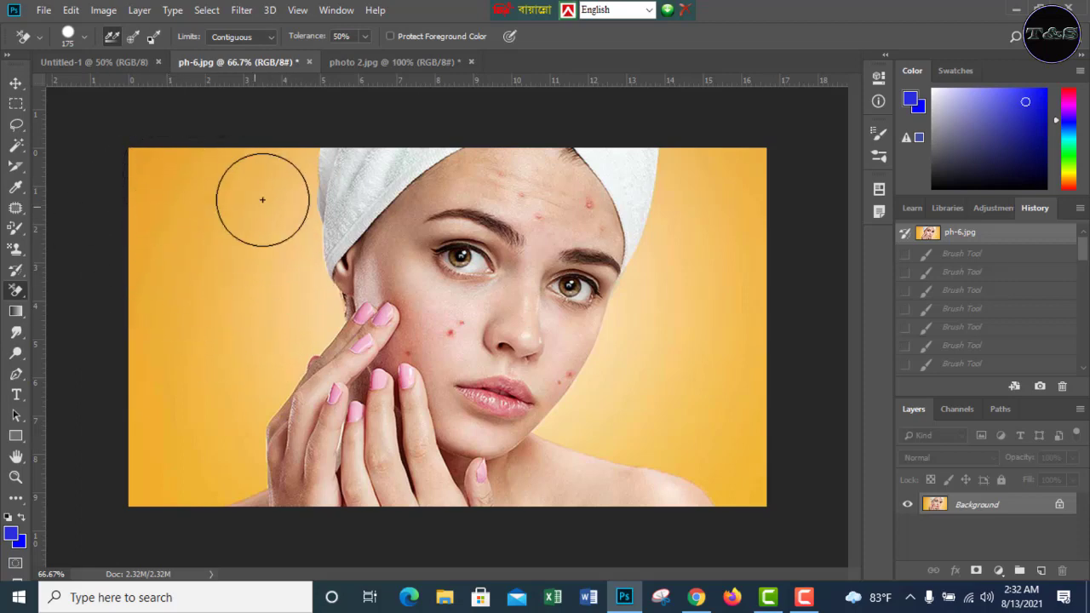
{"action": "left_click", "coordinate": [154, 167]}
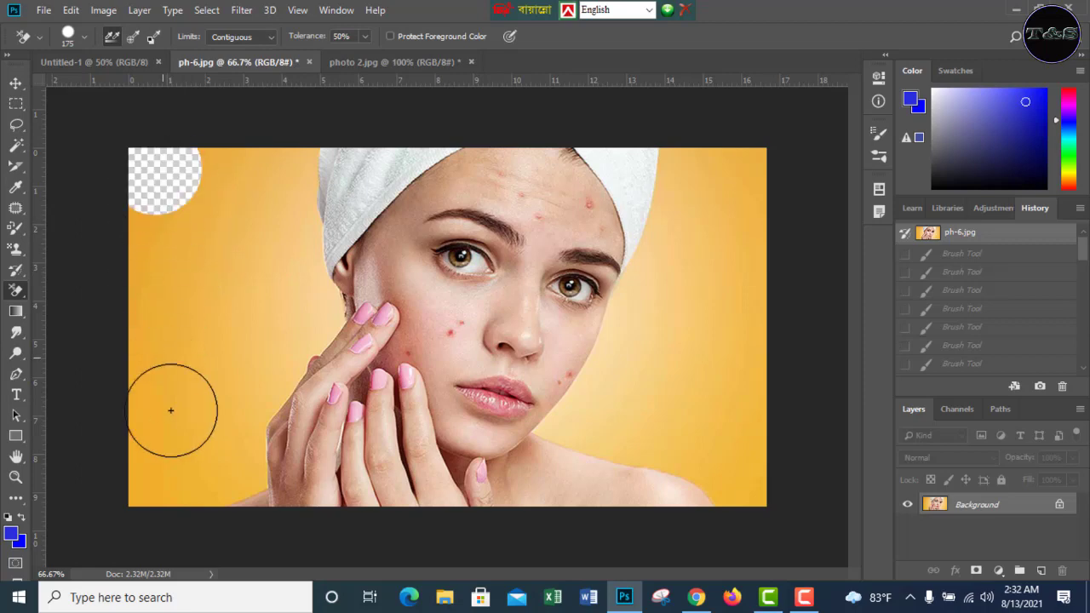
- Erase the yellow backdrop beside the towel and raised hand with the Background Eraser, undoing the stroke that cuts into the fingers
{"action": "mouse_move", "coordinate": [171, 411]}
{"action": "left_mouse_down"}
{"action": "mouse_move", "coordinate": [207, 205]}
{"action": "mouse_move", "coordinate": [198, 457]}
{"action": "mouse_move", "coordinate": [289, 192]}
{"action": "mouse_move", "coordinate": [295, 129]}
{"action": "mouse_move", "coordinate": [284, 237]}
{"action": "mouse_move", "coordinate": [294, 357]}
{"action": "mouse_move", "coordinate": [318, 284]}
{"action": "mouse_move", "coordinate": [322, 368]}
{"action": "mouse_move", "coordinate": [323, 297]}
{"action": "mouse_move", "coordinate": [287, 360]}
{"action": "left_mouse_up"}
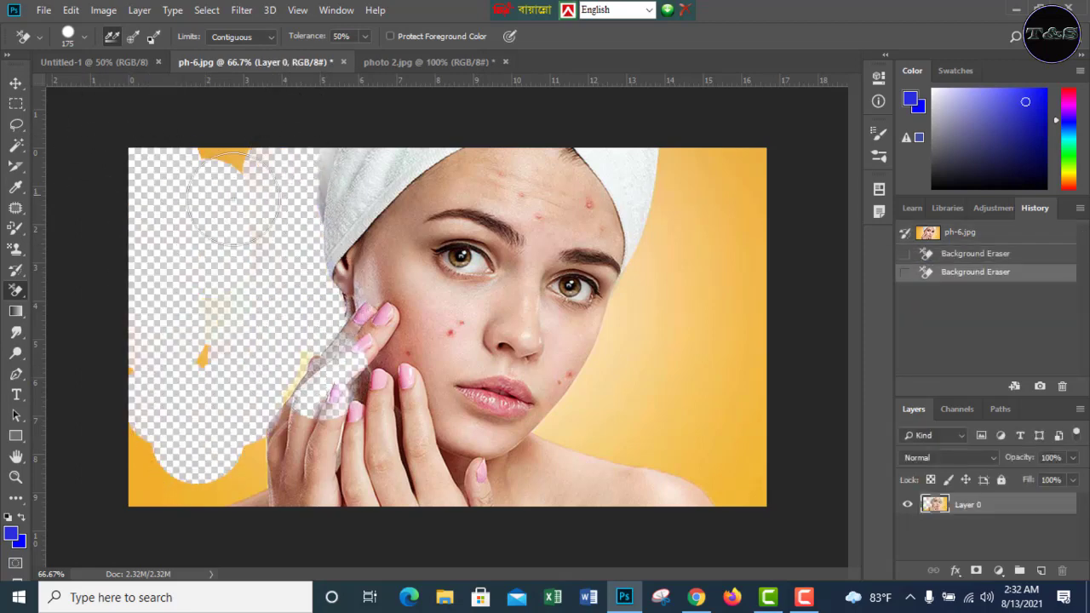
{"action": "left_click", "coordinate": [1003, 259]}
{"action": "mouse_move", "coordinate": [271, 166]}
{"action": "left_mouse_down"}
{"action": "mouse_move", "coordinate": [275, 178]}
{"action": "mouse_move", "coordinate": [304, 176]}
{"action": "mouse_move", "coordinate": [308, 205]}
{"action": "left_mouse_up"}
{"action": "mouse_move", "coordinate": [318, 302]}
{"action": "left_mouse_down"}
{"action": "mouse_move", "coordinate": [287, 322]}
{"action": "mouse_move", "coordinate": [309, 319]}
{"action": "mouse_move", "coordinate": [238, 443]}
{"action": "left_mouse_up"}
{"action": "left_click_drag", "start_coordinate": [228, 221], "coordinate": [223, 341]}
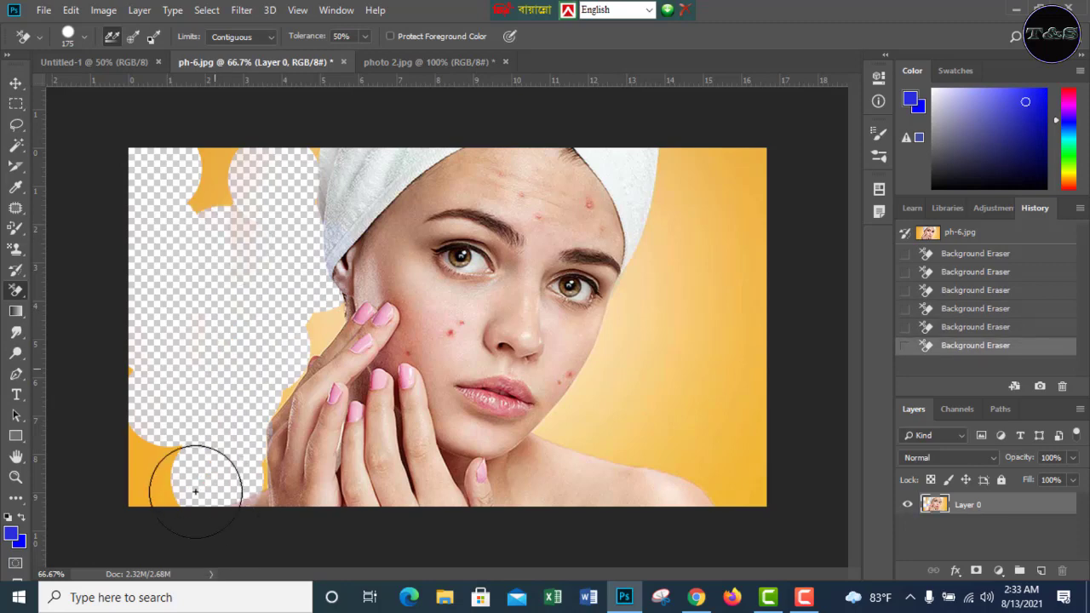
{"action": "left_click_drag", "start_coordinate": [190, 460], "coordinate": [162, 494]}
{"action": "left_click_drag", "start_coordinate": [174, 366], "coordinate": [168, 490]}
{"action": "left_click_drag", "start_coordinate": [208, 183], "coordinate": [256, 124]}
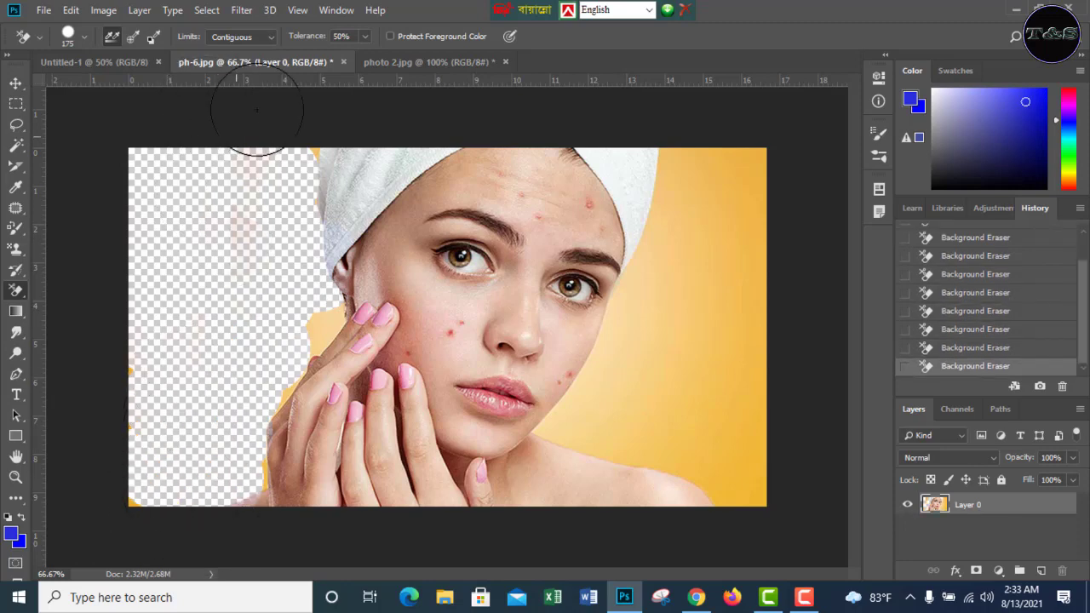
- Erase the yellow backdrop beside the far cheek and above the bare shoulder with the Background Eraser
{"action": "mouse_move", "coordinate": [742, 183]}
{"action": "left_mouse_down"}
{"action": "mouse_move", "coordinate": [712, 322]}
{"action": "mouse_move", "coordinate": [725, 212]}
{"action": "mouse_move", "coordinate": [655, 393]}
{"action": "mouse_move", "coordinate": [707, 190]}
{"action": "mouse_move", "coordinate": [605, 429]}
{"action": "mouse_move", "coordinate": [627, 336]}
{"action": "mouse_move", "coordinate": [615, 350]}
{"action": "mouse_move", "coordinate": [592, 409]}
{"action": "mouse_move", "coordinate": [696, 275]}
{"action": "left_mouse_up"}
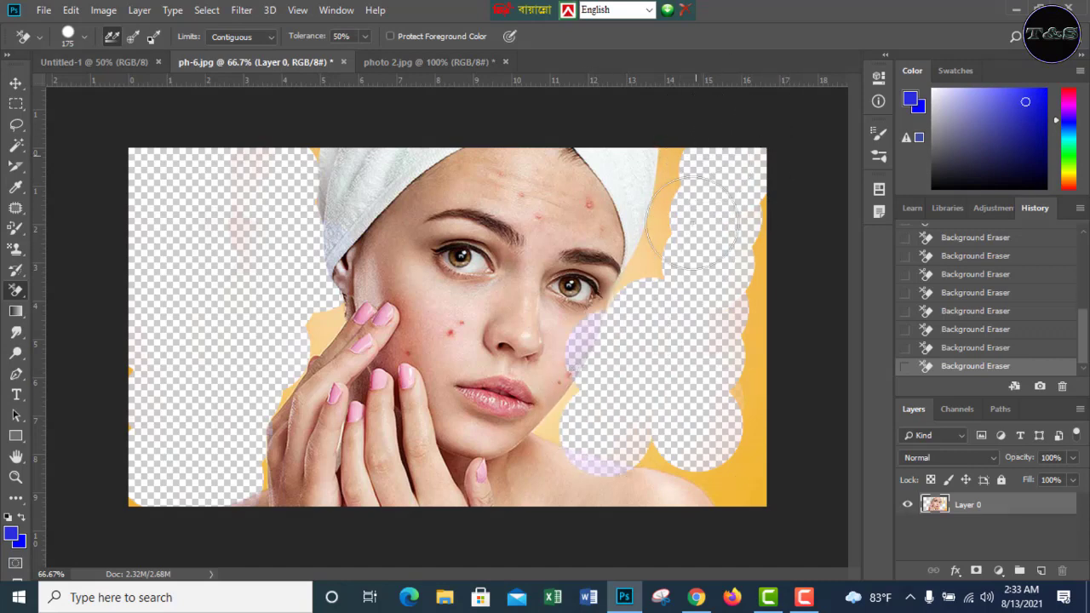
{"action": "mouse_move", "coordinate": [698, 133]}
{"action": "left_mouse_down"}
{"action": "mouse_move", "coordinate": [674, 176]}
{"action": "mouse_move", "coordinate": [664, 267]}
{"action": "left_mouse_up"}
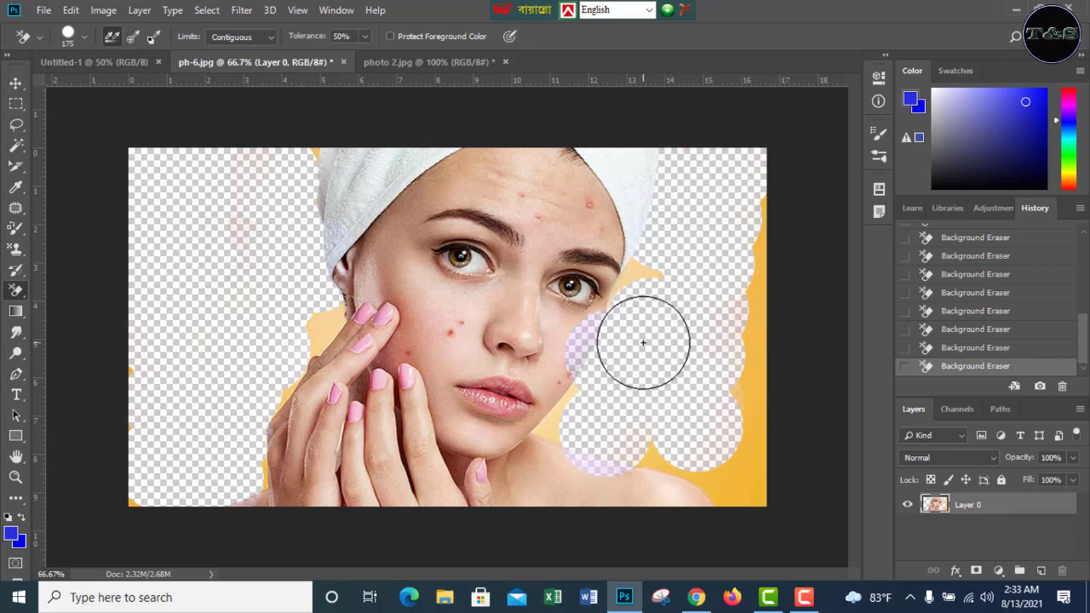
{"action": "mouse_move", "coordinate": [653, 246]}
{"action": "left_mouse_down"}
{"action": "mouse_move", "coordinate": [628, 351]}
{"action": "mouse_move", "coordinate": [768, 248]}
{"action": "mouse_move", "coordinate": [749, 454]}
{"action": "mouse_move", "coordinate": [703, 361]}
{"action": "mouse_move", "coordinate": [703, 482]}
{"action": "left_mouse_up"}
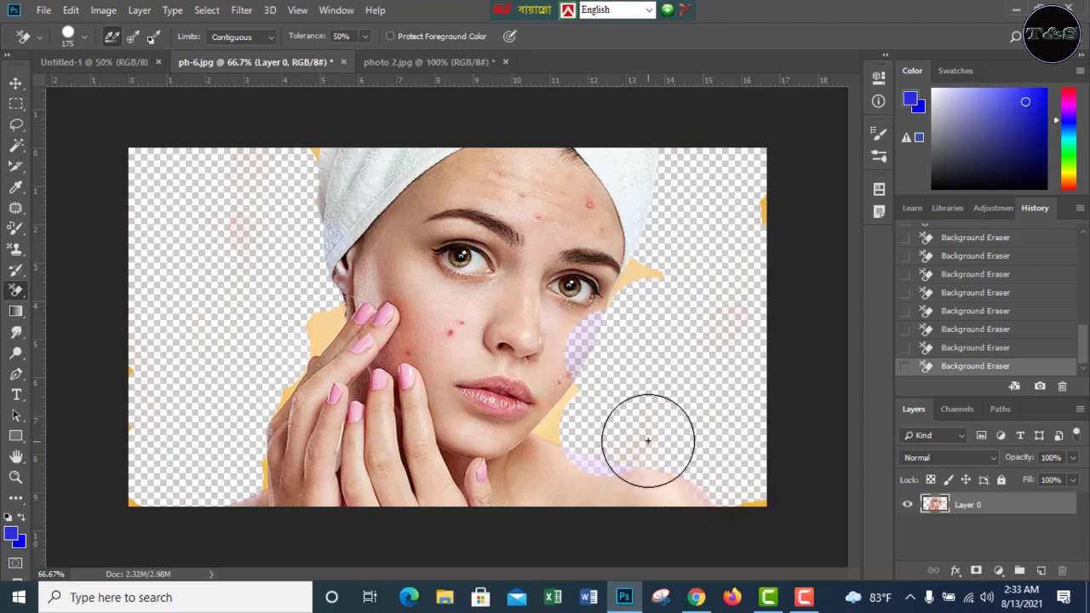
- Copy the cut-out portrait layer into the Untitled-1 document with the Move tool and place it near the canvas center
{"action": "left_click", "coordinate": [15, 83]}
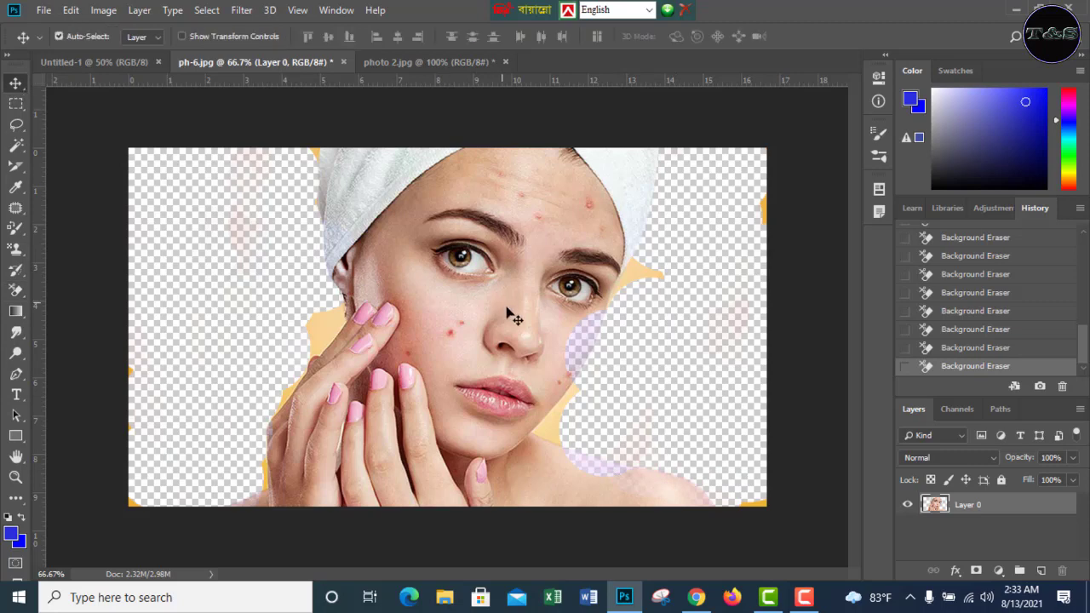
{"action": "left_click_drag", "start_coordinate": [542, 328], "coordinate": [143, 135]}
{"action": "left_click_drag", "start_coordinate": [423, 351], "coordinate": [421, 340]}
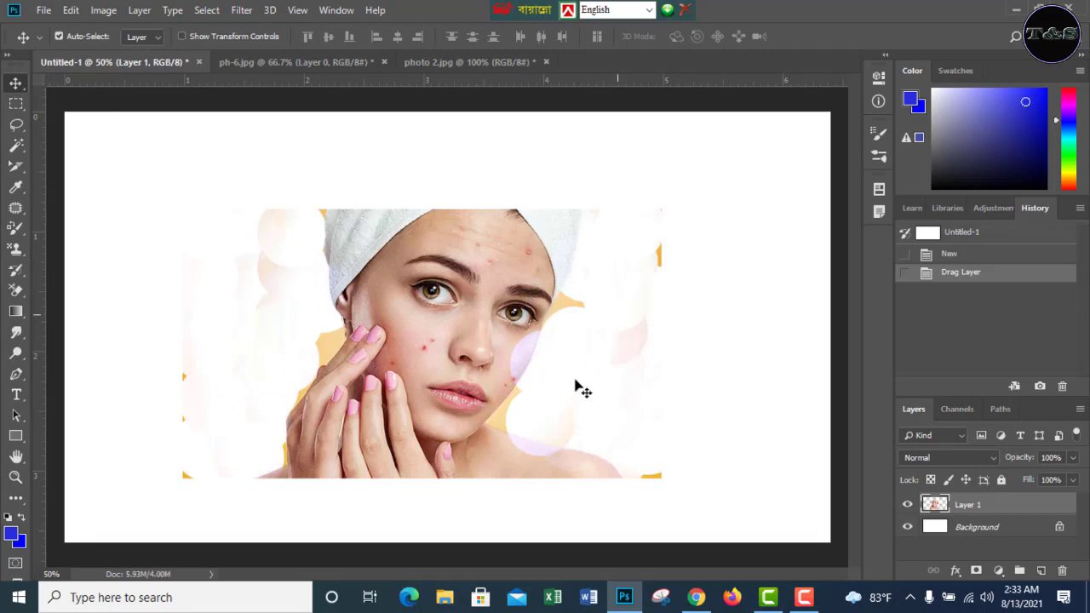
- Return to ph-6.jpg, choose the Magic Eraser, and revert the image to its opening snapshot
{"action": "left_click", "coordinate": [439, 63]}
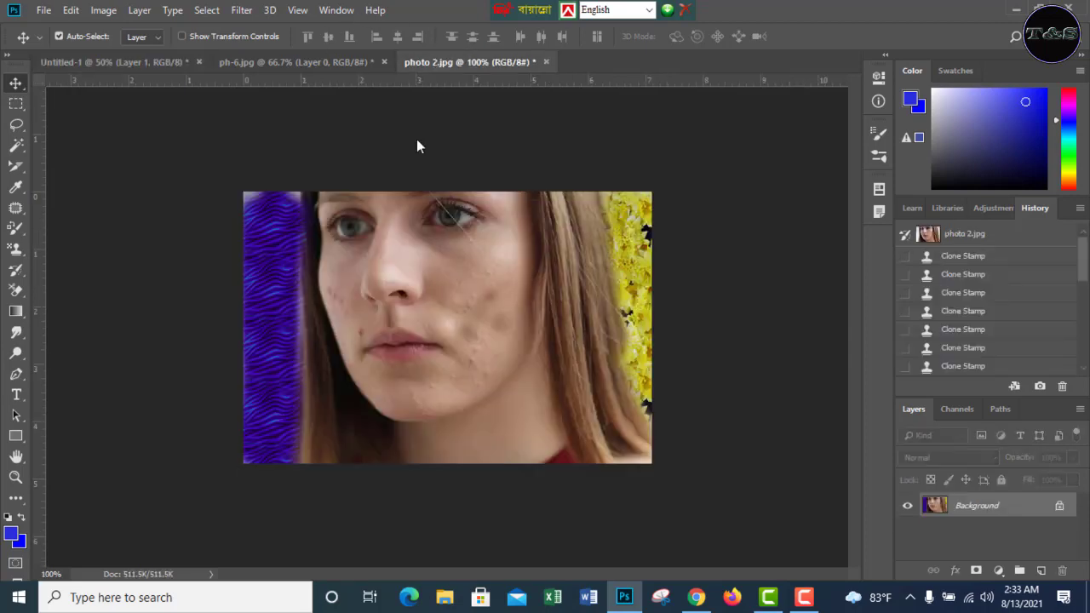
{"action": "left_click", "coordinate": [256, 65]}
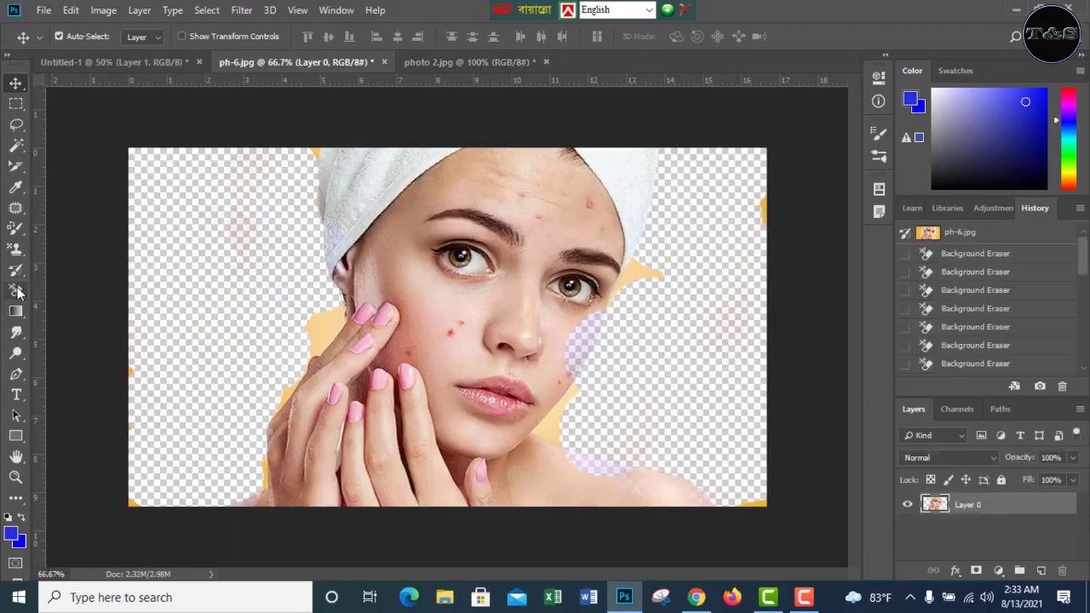
{"action": "left_click", "coordinate": [17, 293]}
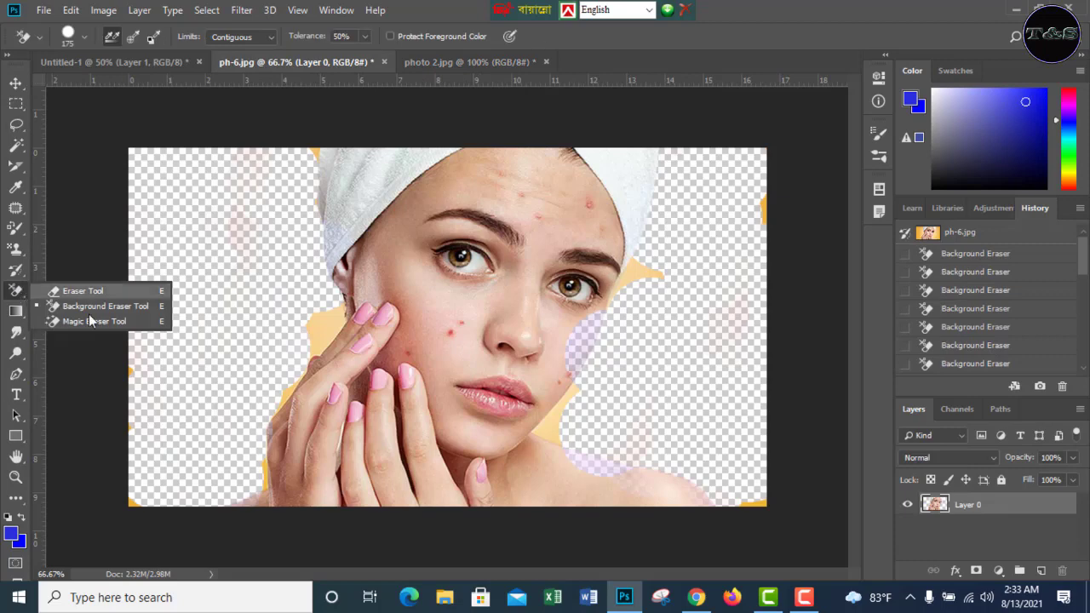
{"action": "left_click", "coordinate": [120, 321]}
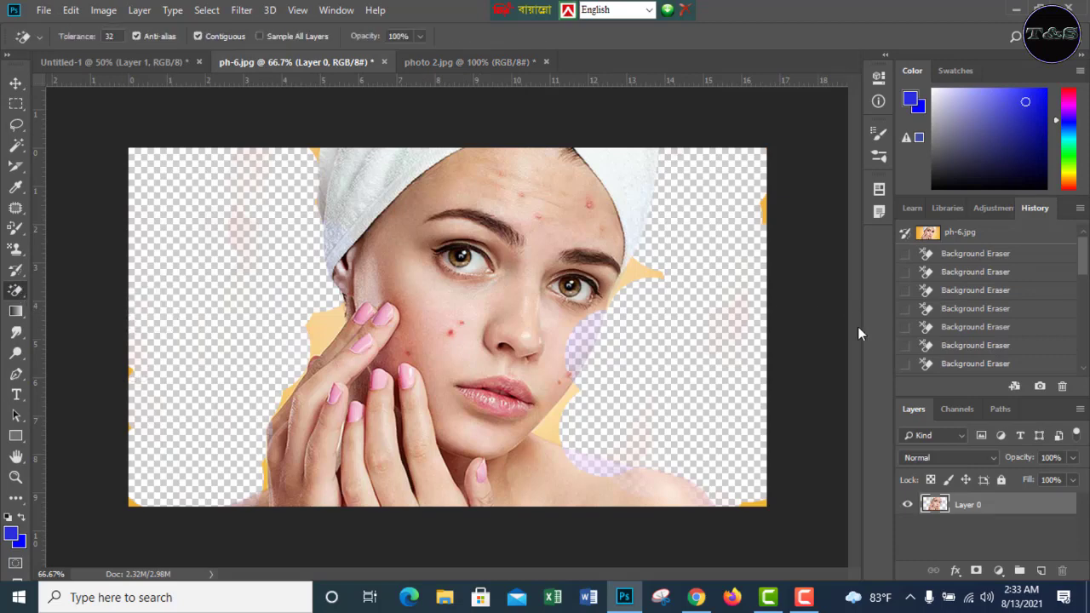
{"action": "left_click", "coordinate": [1027, 242]}
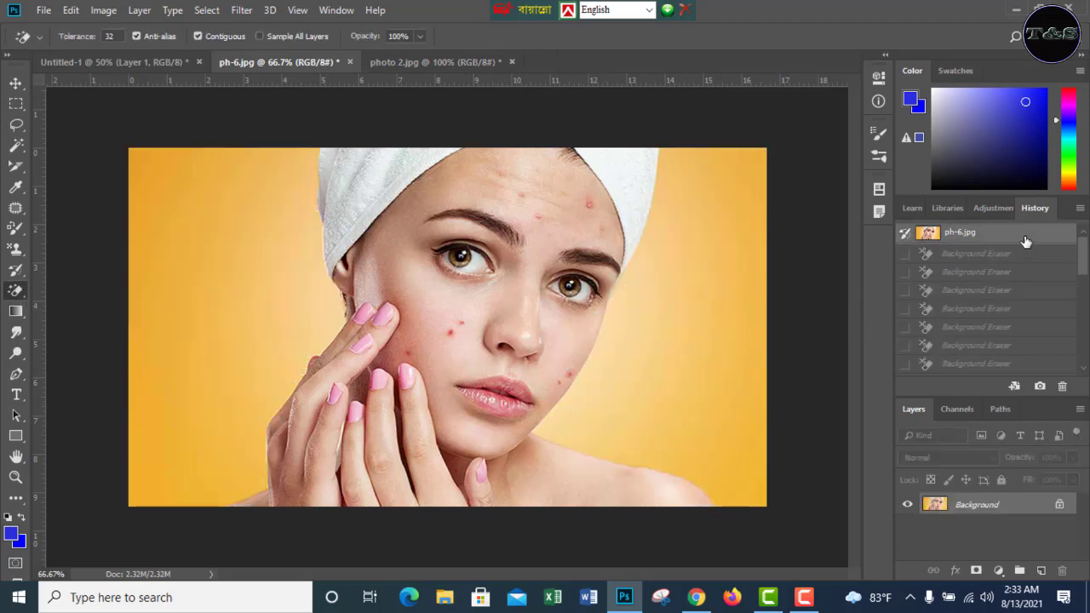
- Erase the similar yellow area of the backdrop beside the hand with the Magic Eraser at tolerance 32
{"action": "left_click", "coordinate": [18, 295]}
{"action": "left_click", "coordinate": [98, 322]}
{"action": "left_click", "coordinate": [223, 348]}
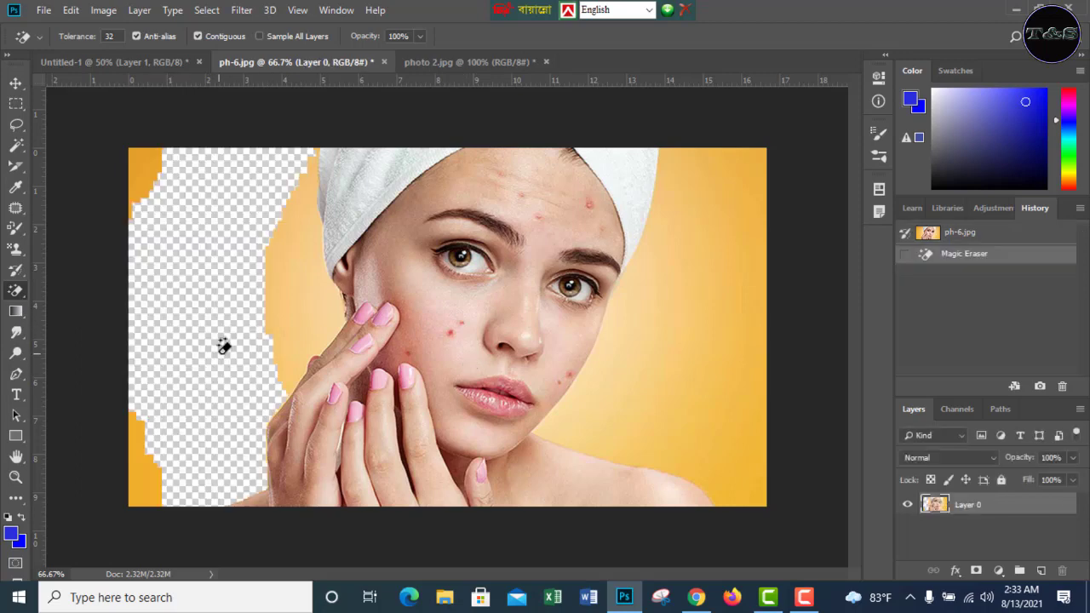
- Erase the remaining yellow backdrop around the woman, including the corners and the patch beside the ear, with the Magic Eraser
{"action": "left_click", "coordinate": [292, 313]}
{"action": "left_click", "coordinate": [734, 285]}
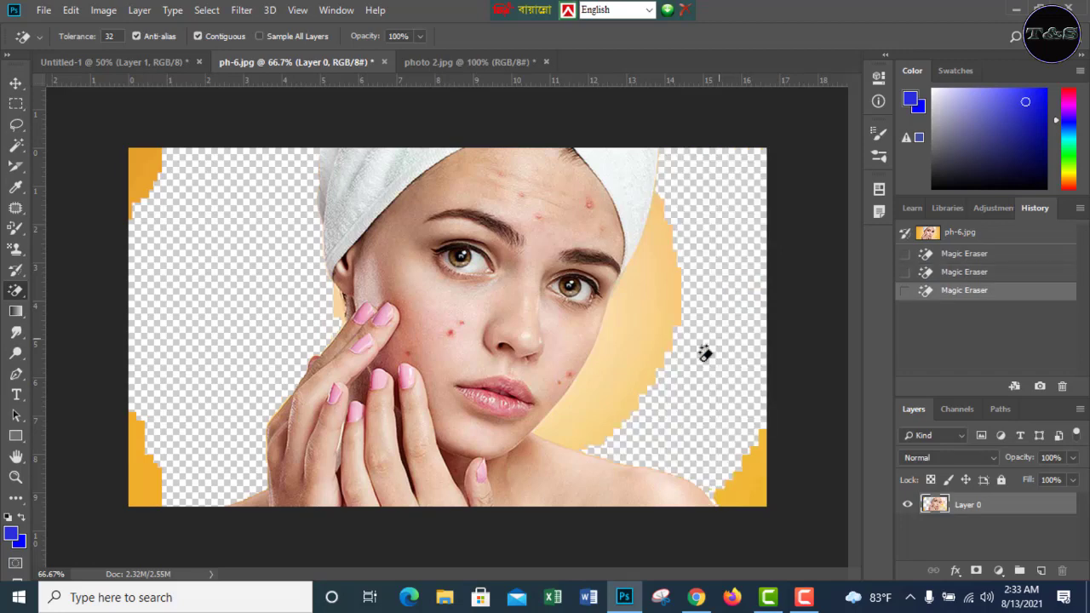
{"action": "left_click", "coordinate": [641, 338]}
{"action": "left_click", "coordinate": [746, 480]}
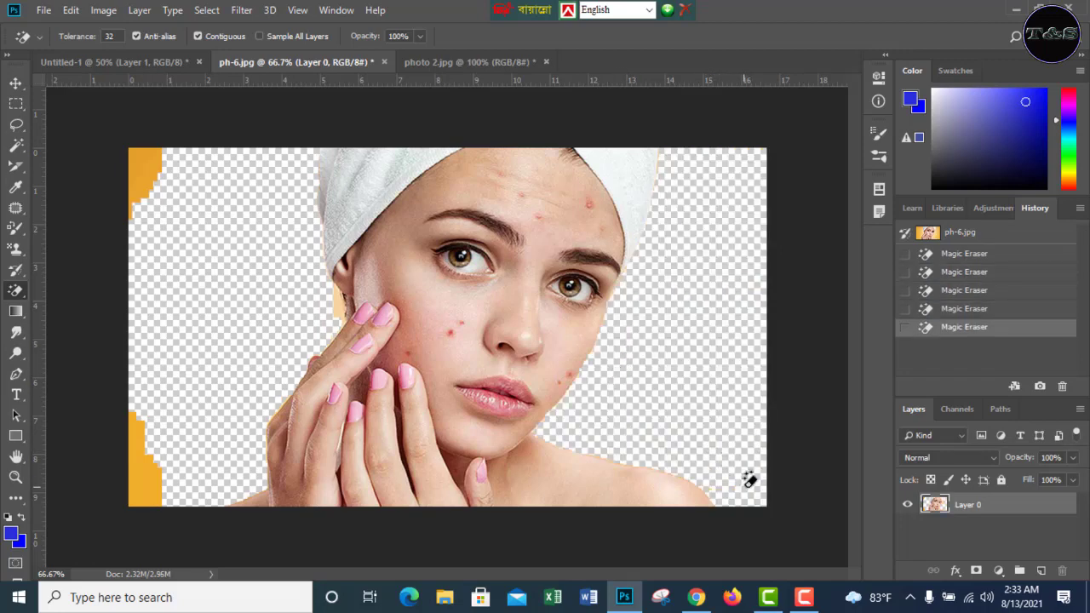
{"action": "left_click", "coordinate": [145, 183]}
{"action": "left_click", "coordinate": [145, 465]}
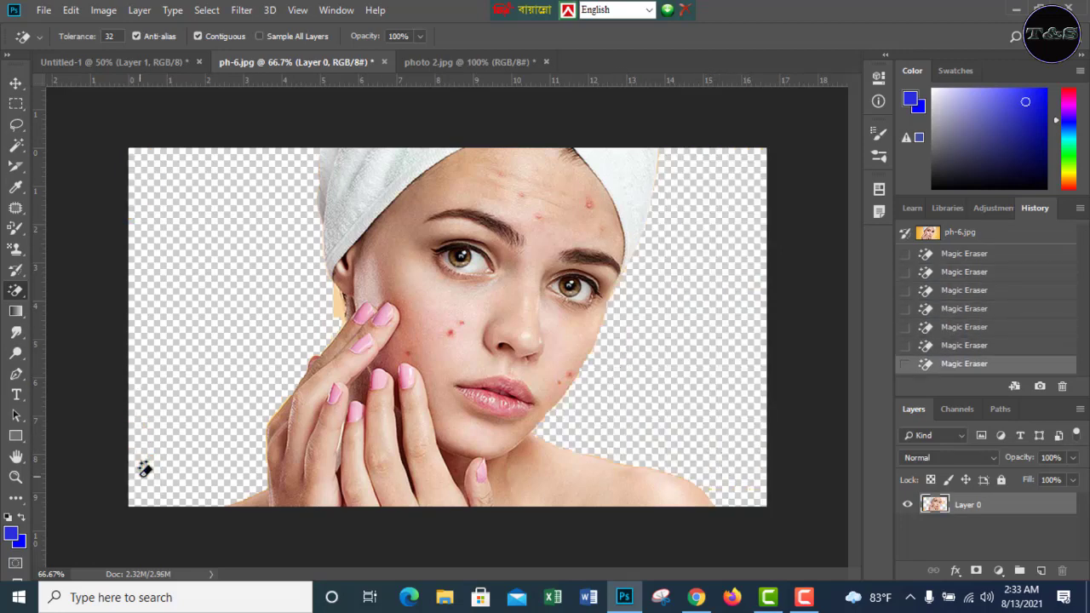
{"action": "left_click", "coordinate": [337, 305]}
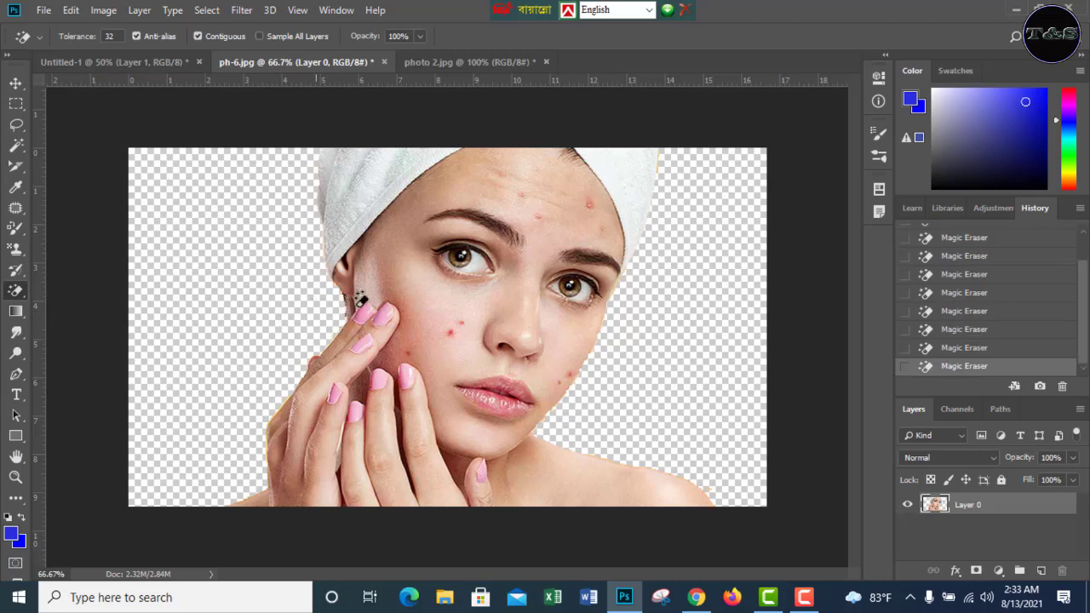
- Copy the cut-out portrait from ph-6.jpg into Untitled-1 with the Move tool and position it over the earlier copy
{"action": "left_click", "coordinate": [16, 84]}
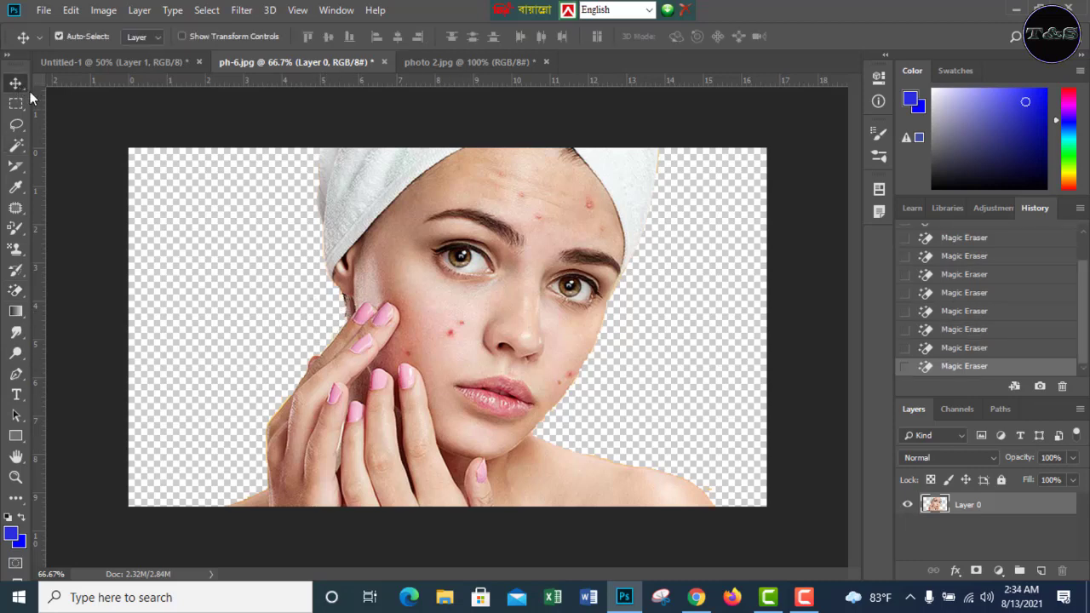
{"action": "left_click_drag", "start_coordinate": [467, 331], "coordinate": [258, 308]}
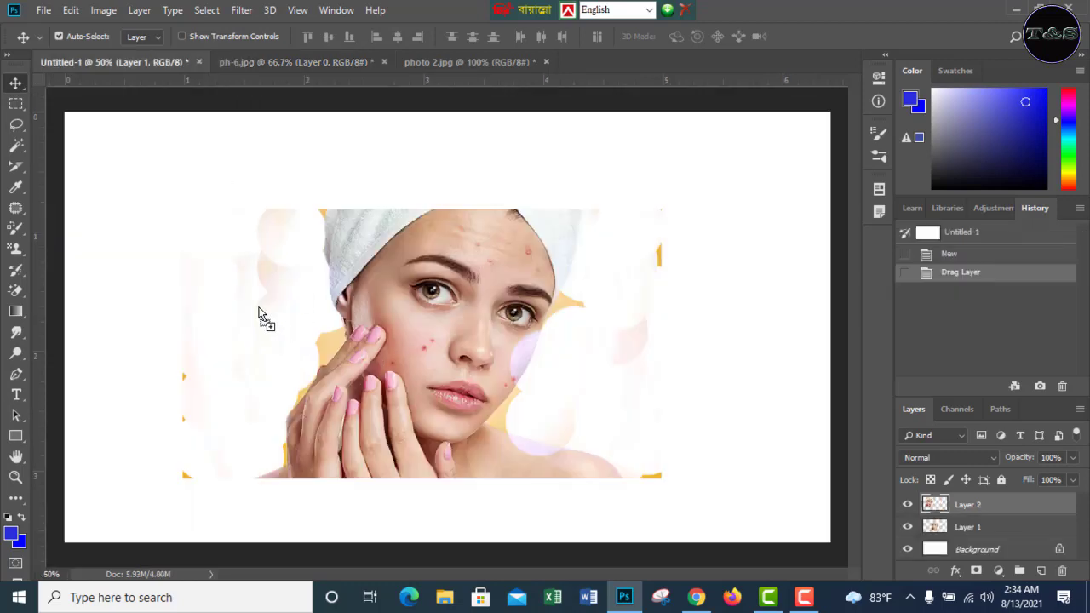
{"action": "left_click_drag", "start_coordinate": [318, 326], "coordinate": [383, 383]}
{"action": "mouse_move", "coordinate": [475, 343]}
{"action": "left_mouse_down"}
{"action": "mouse_move", "coordinate": [443, 328]}
{"action": "mouse_move", "coordinate": [481, 341]}
{"action": "mouse_move", "coordinate": [470, 351]}
{"action": "left_mouse_up"}
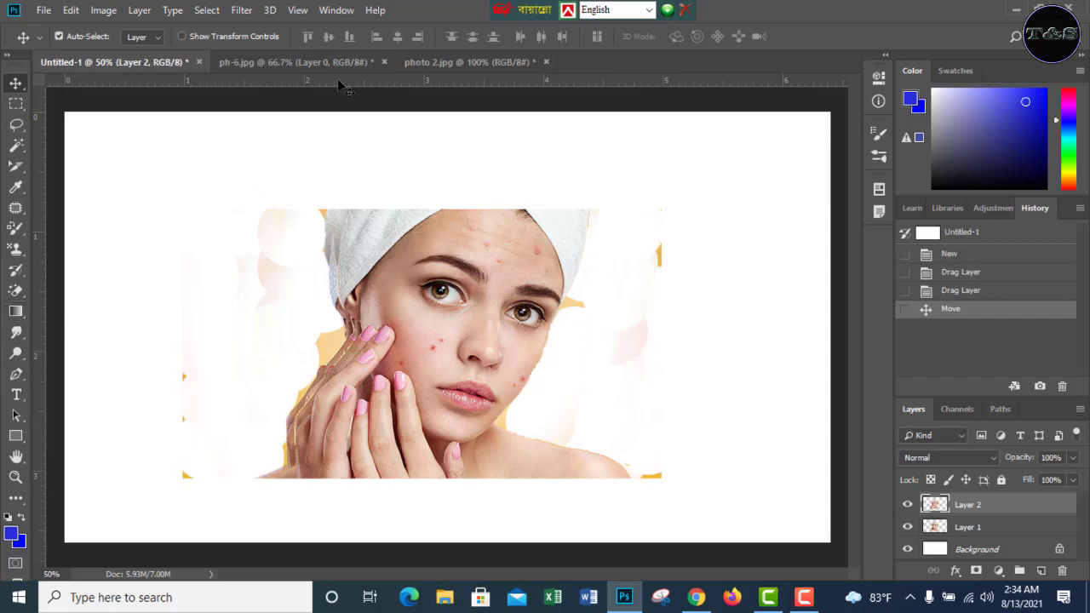
- Revert Untitled-1 to its opening snapshot and choose the Gradient tool
{"action": "left_click", "coordinate": [954, 239]}
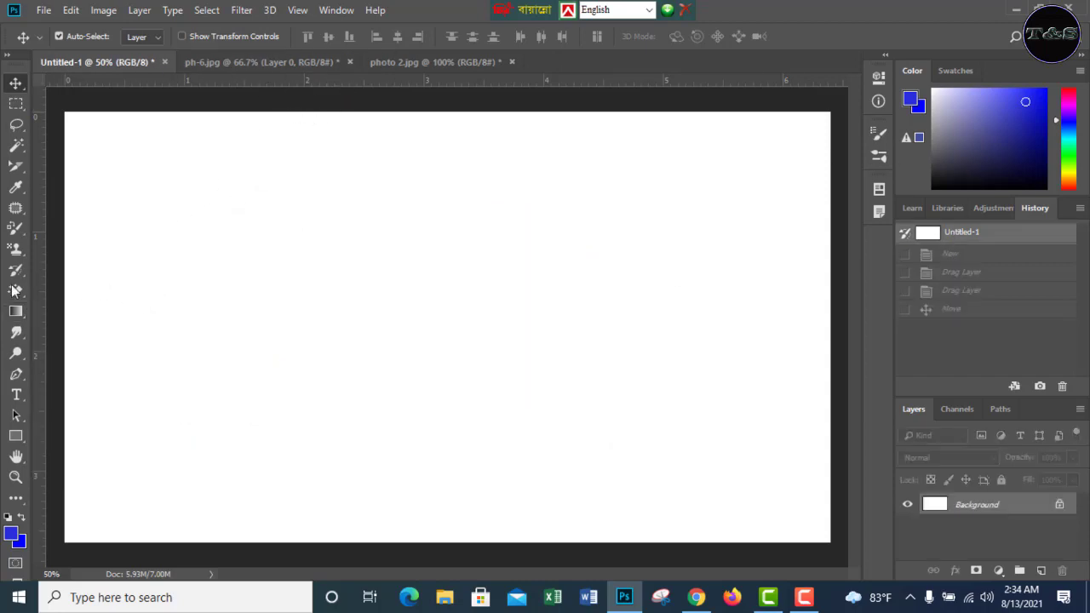
{"action": "left_click", "coordinate": [15, 295]}
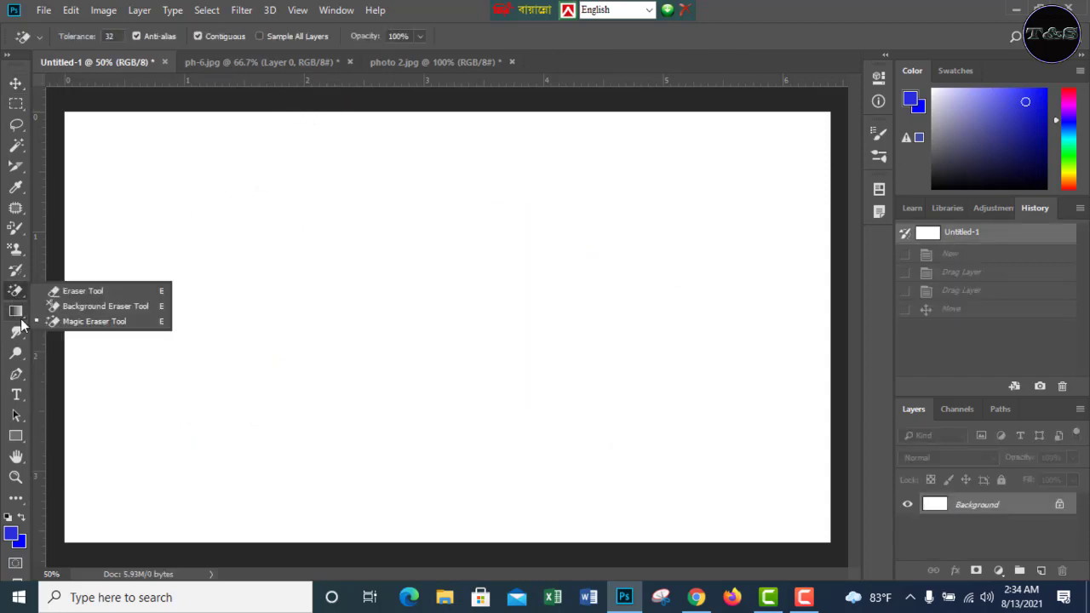
{"action": "left_click", "coordinate": [19, 313]}
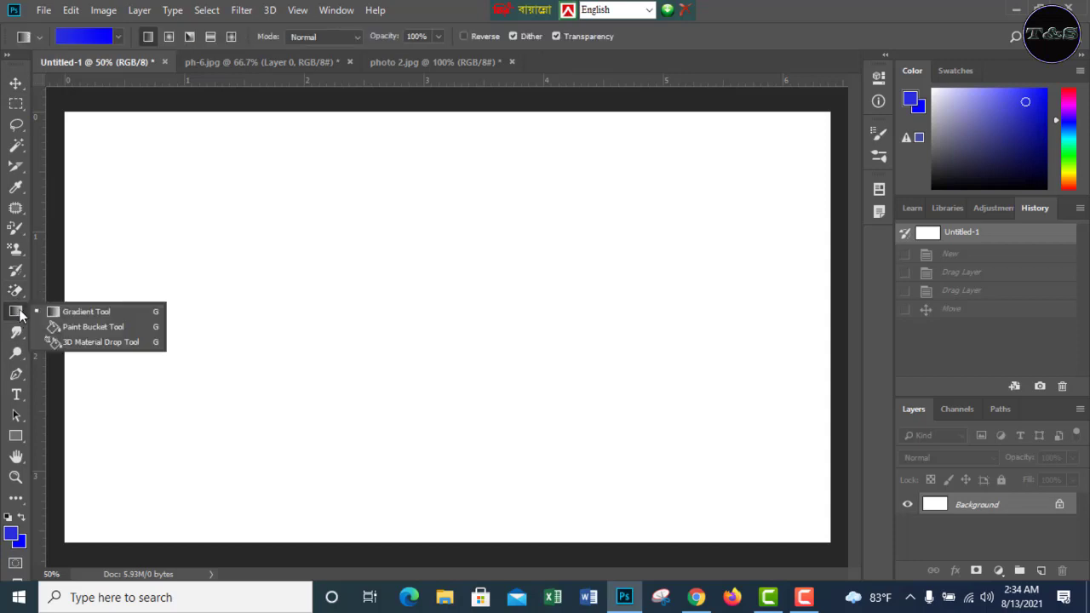
{"action": "left_click", "coordinate": [22, 316]}
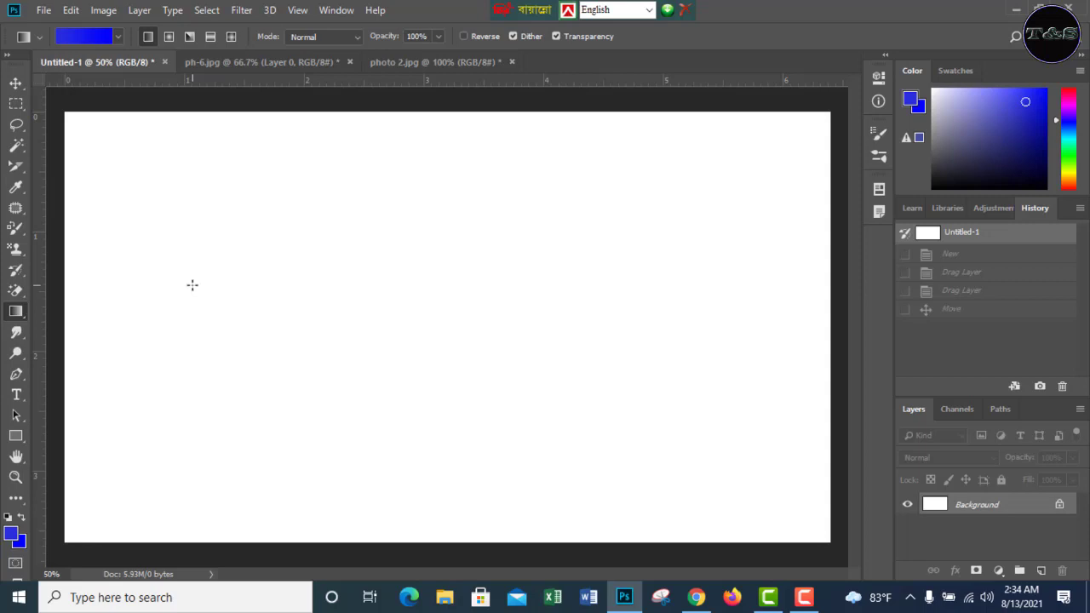
- Set the foreground color to a light green
{"action": "left_click", "coordinate": [15, 534]}
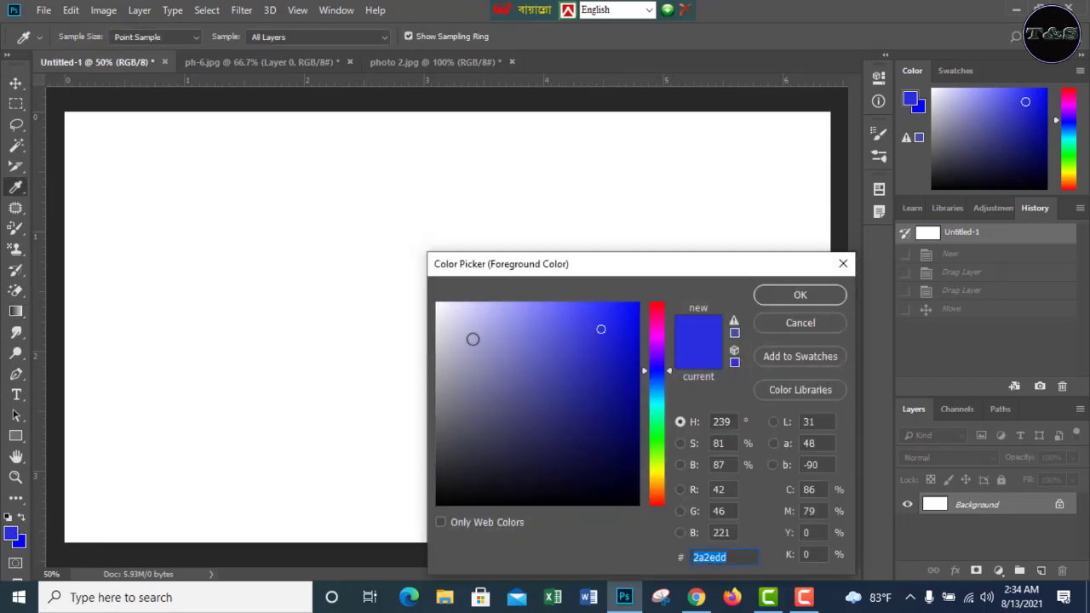
{"action": "left_click", "coordinate": [471, 334]}
{"action": "left_click", "coordinate": [652, 446]}
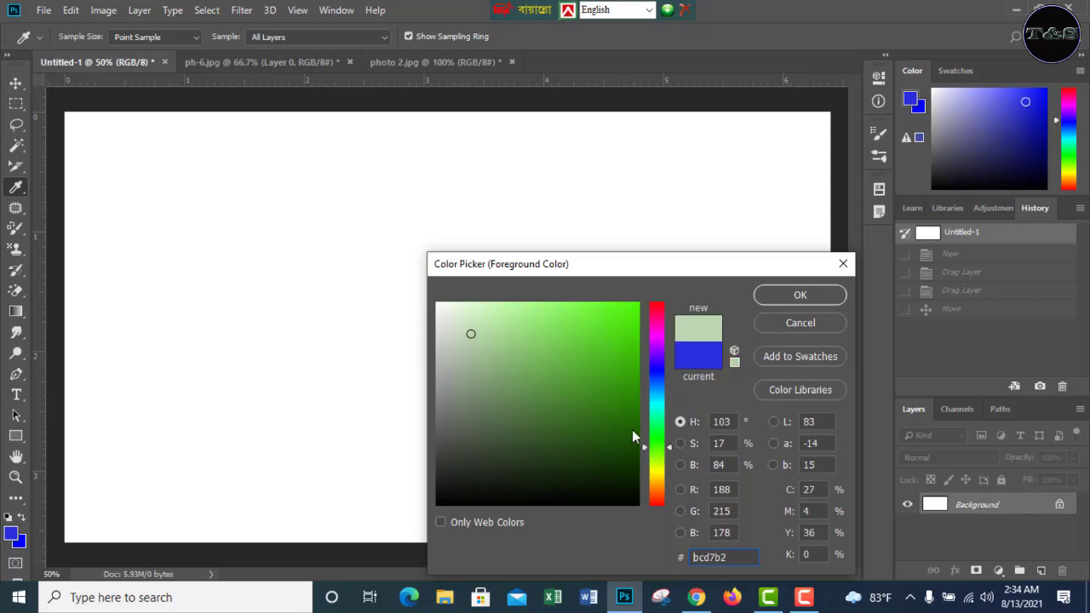
{"action": "left_click", "coordinate": [498, 339]}
{"action": "left_click", "coordinate": [820, 294]}
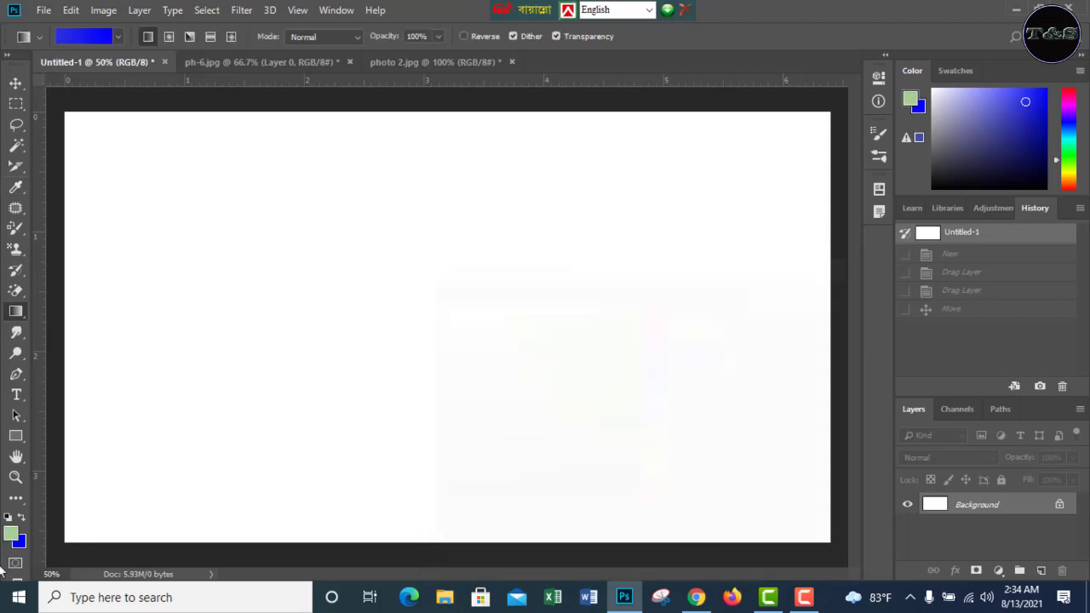
- Set the background color to pink bb5199 and fill the canvas with a linear gradient from its upper-left to lower-right corner
{"action": "left_click", "coordinate": [18, 541]}
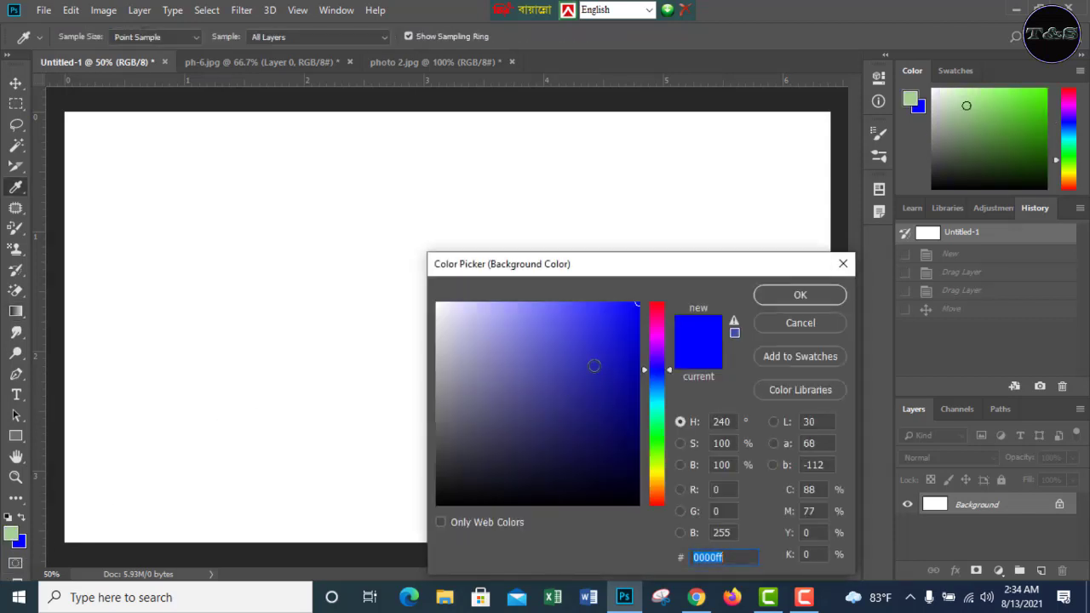
{"action": "left_click", "coordinate": [658, 333]}
{"action": "left_click", "coordinate": [552, 357]}
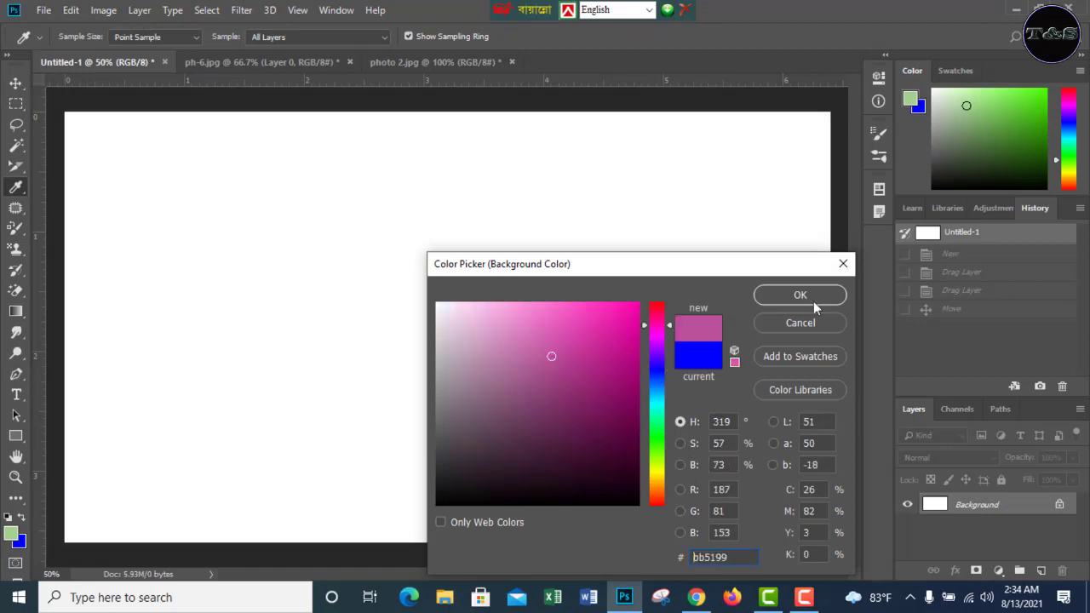
{"action": "left_click", "coordinate": [833, 295]}
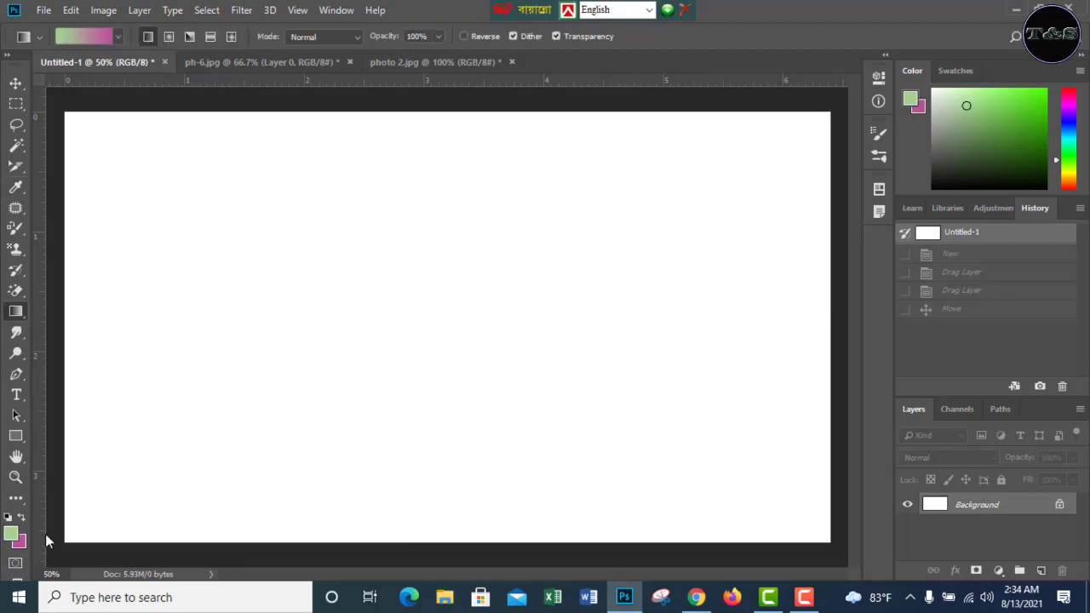
{"action": "left_click_drag", "start_coordinate": [64, 111], "coordinate": [831, 535]}
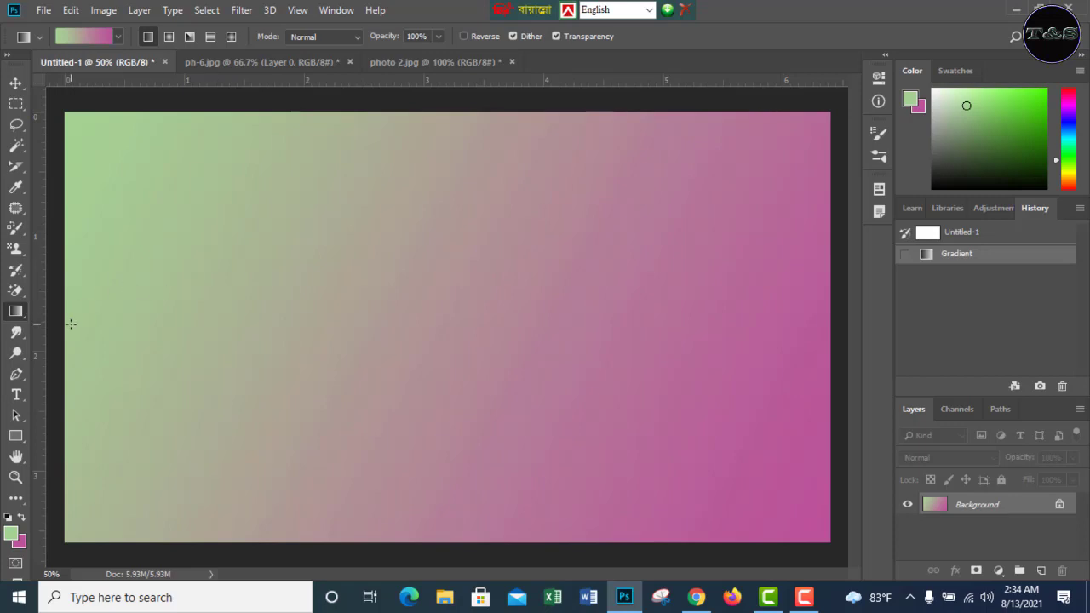
{"action": "right_click", "coordinate": [13, 313]}
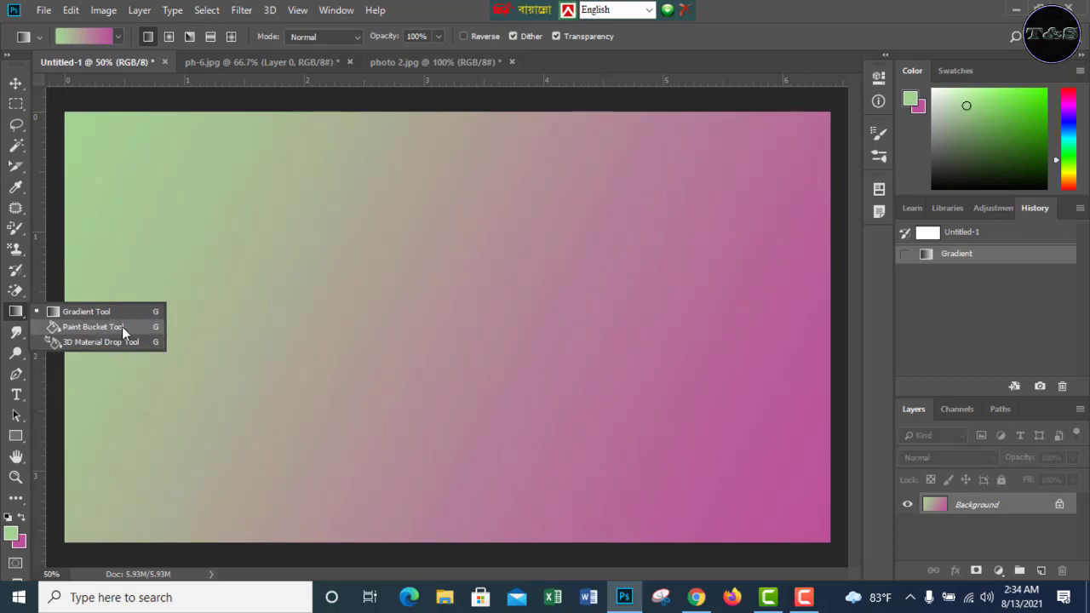
{"action": "left_click", "coordinate": [22, 335]}
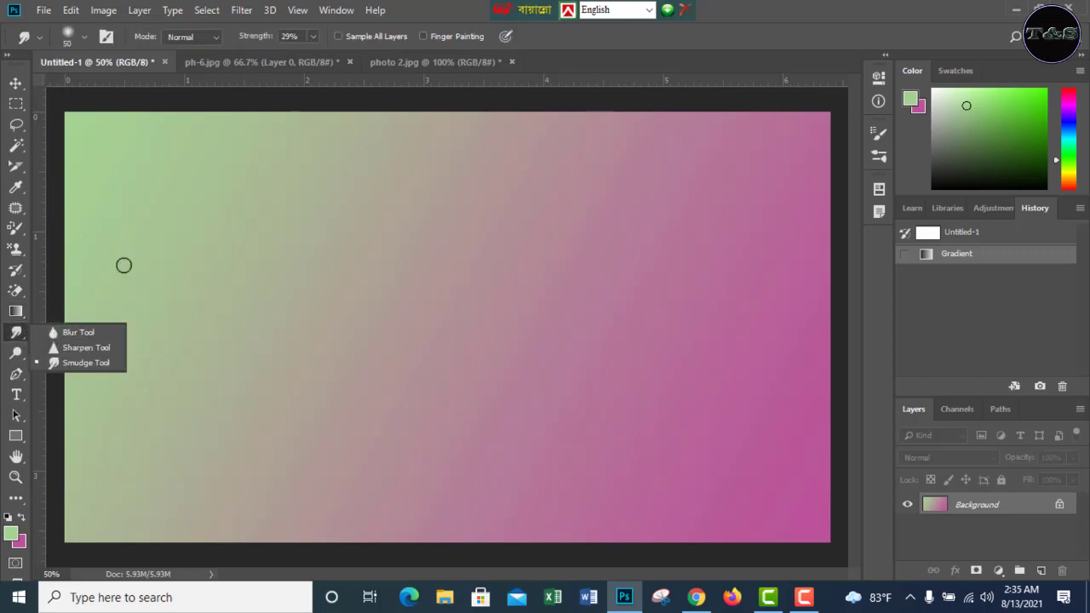
- Close photo 2.jpg without saving its changes
{"action": "left_click", "coordinate": [226, 64]}
{"action": "left_click", "coordinate": [454, 62]}
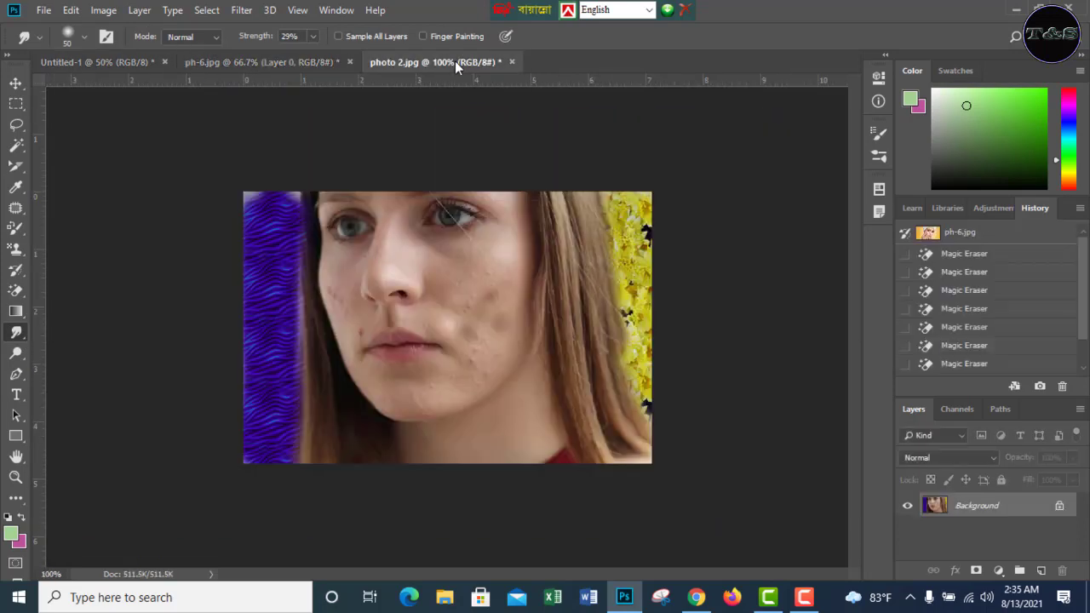
{"action": "left_click", "coordinate": [511, 62]}
{"action": "left_click", "coordinate": [551, 236]}
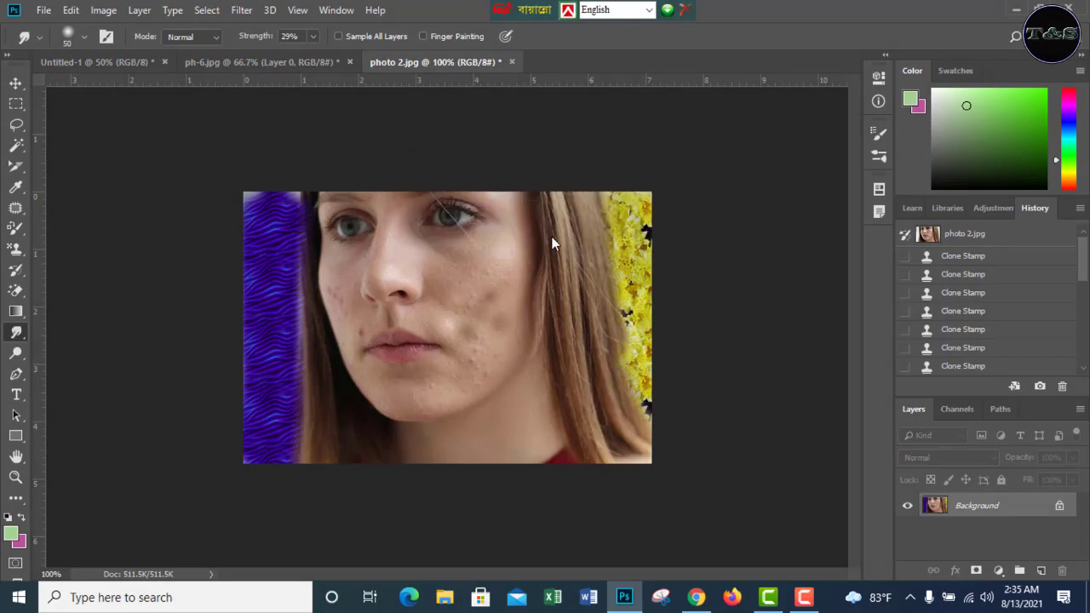
- Open the 1-beautiful-nature-backgrounds landscape image from the PHOTO > Background pic folder on New Volume (F:)
{"action": "left_click", "coordinate": [47, 11]}
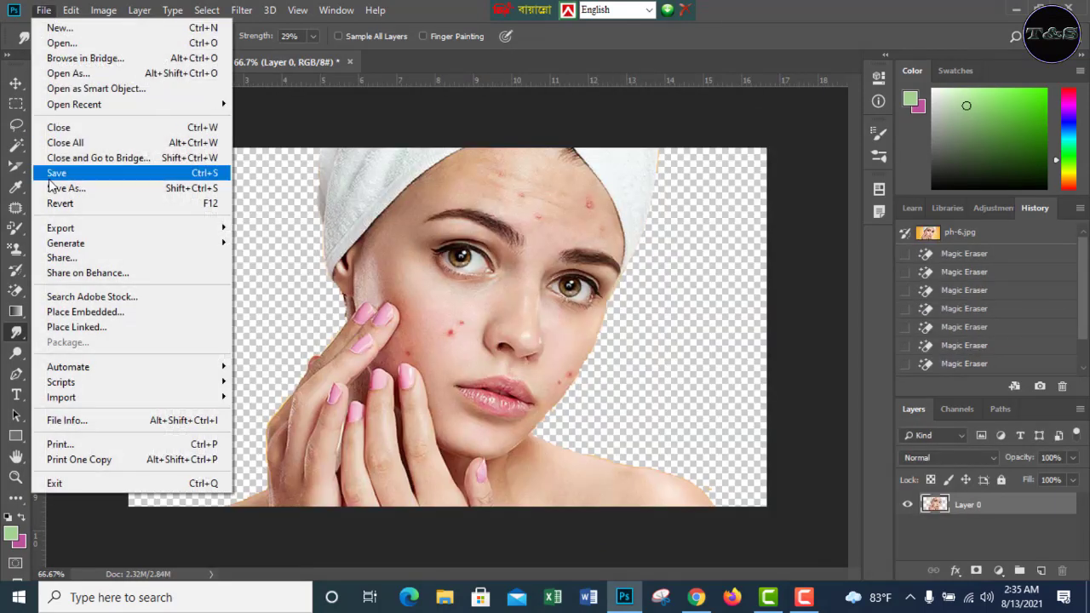
{"action": "left_click", "coordinate": [64, 47]}
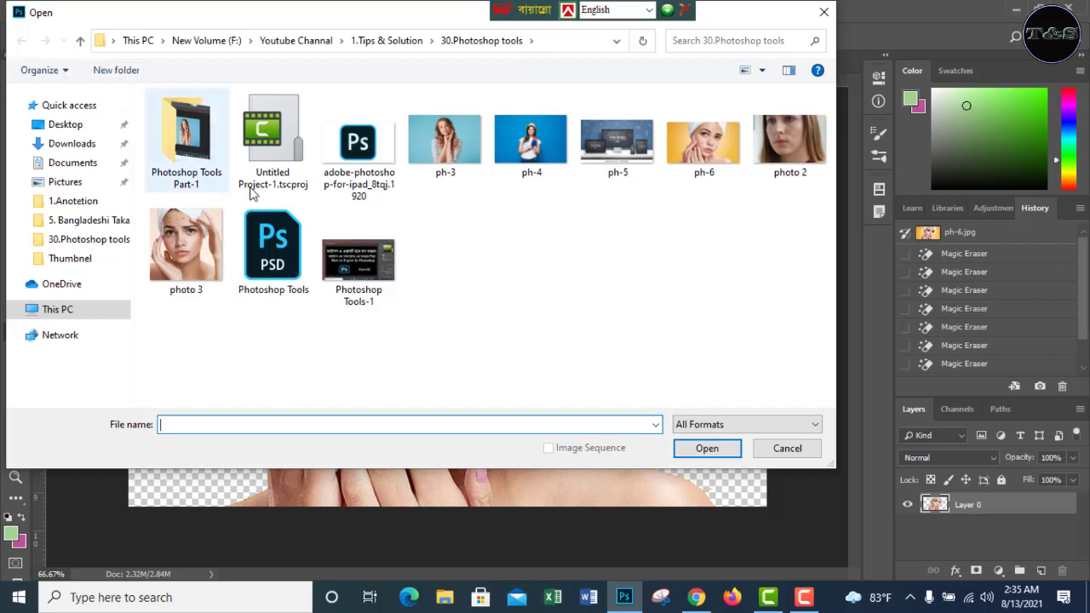
{"action": "left_click", "coordinate": [82, 44]}
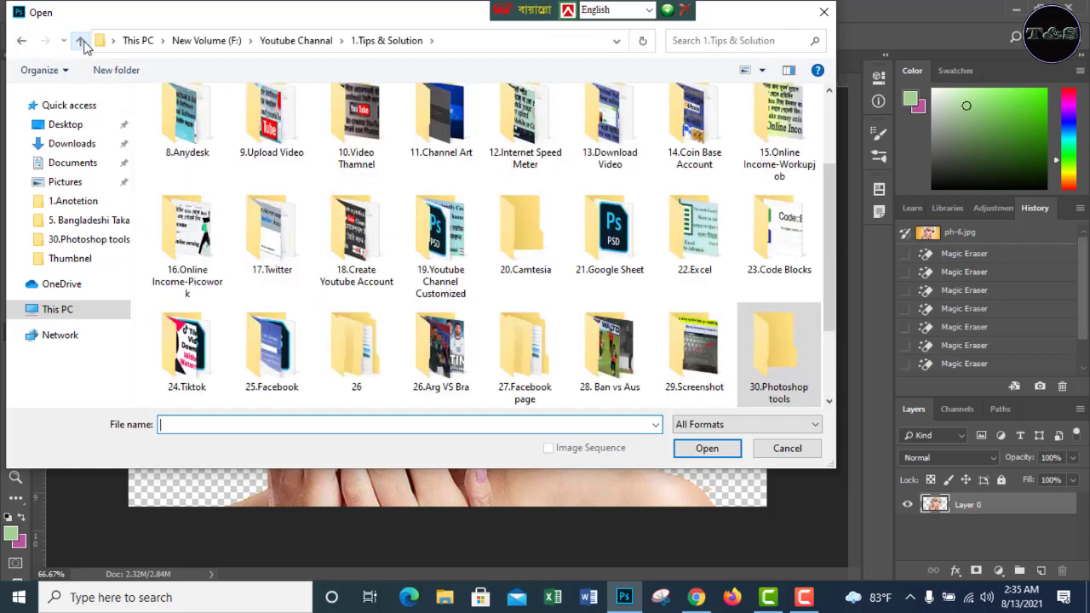
{"action": "left_click", "coordinate": [81, 42]}
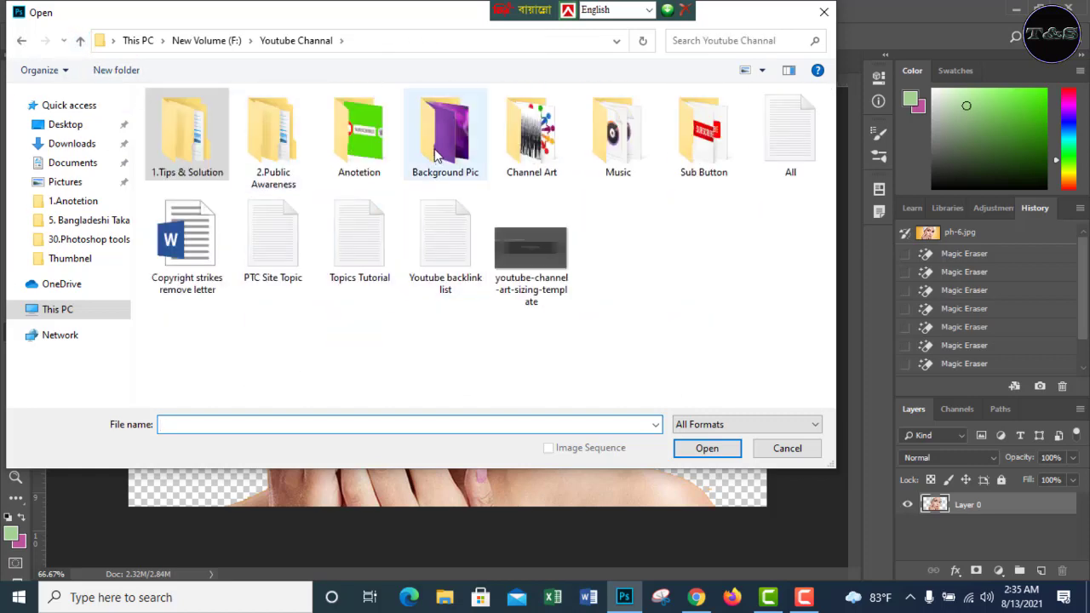
{"action": "left_click", "coordinate": [81, 42]}
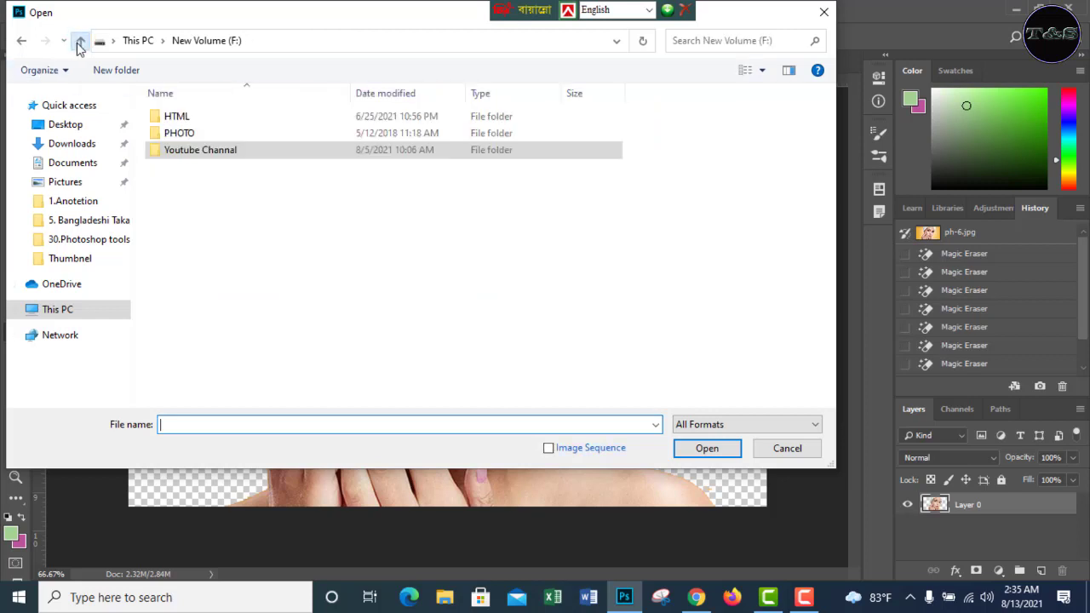
{"action": "left_click", "coordinate": [80, 41]}
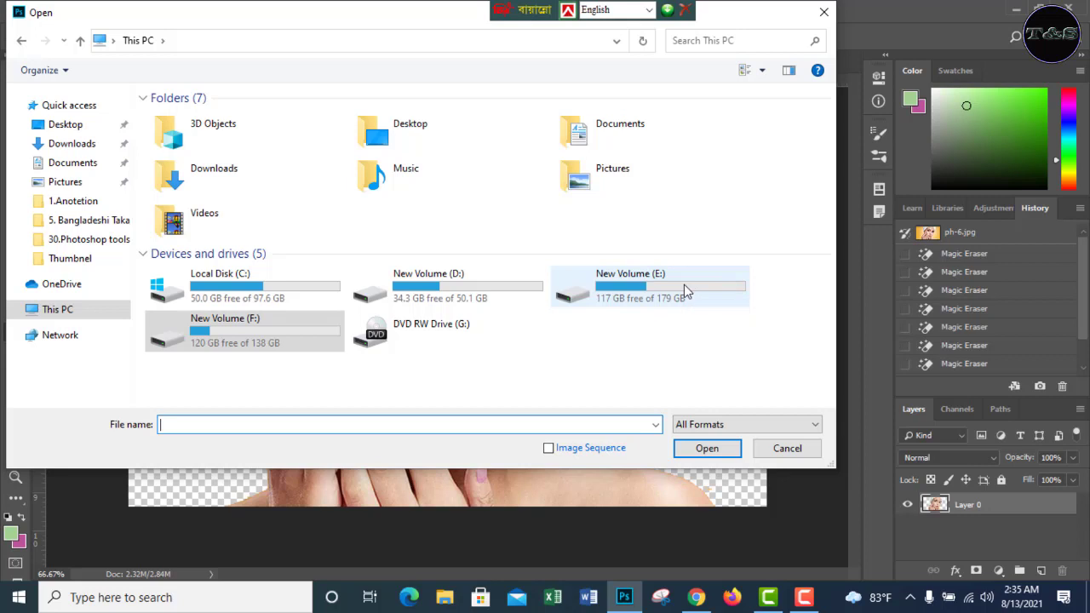
{"action": "double_click", "coordinate": [684, 284]}
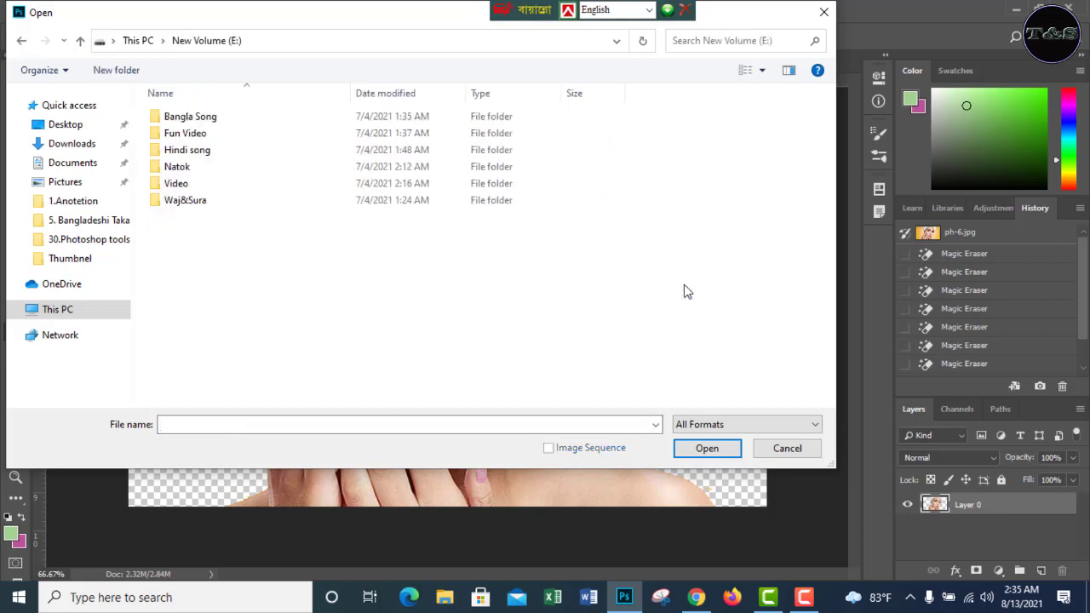
{"action": "left_click", "coordinate": [79, 43]}
{"action": "double_click", "coordinate": [220, 334]}
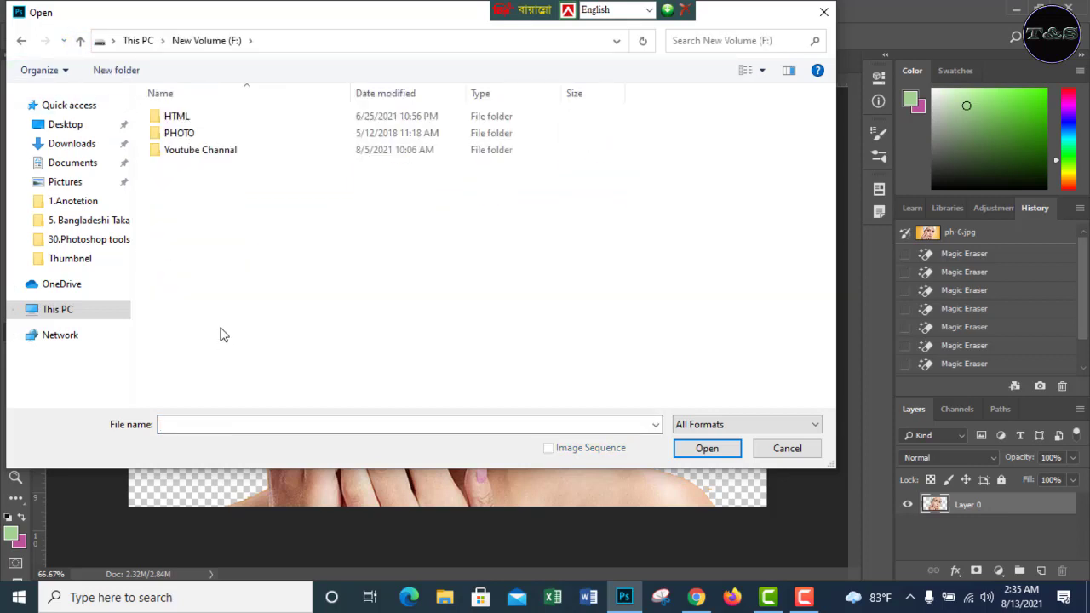
{"action": "double_click", "coordinate": [197, 133]}
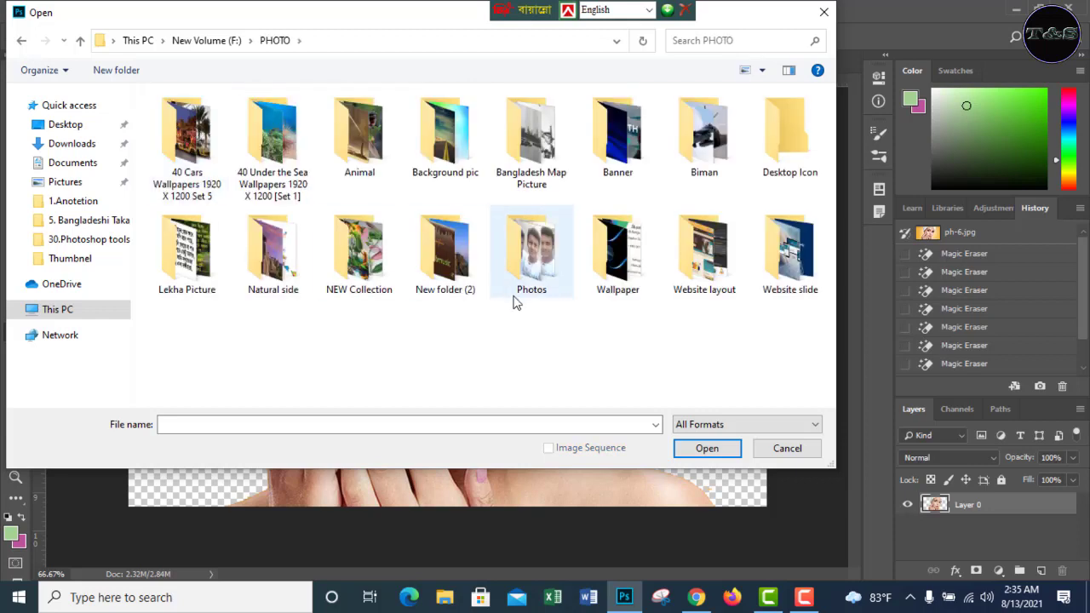
{"action": "double_click", "coordinate": [432, 141]}
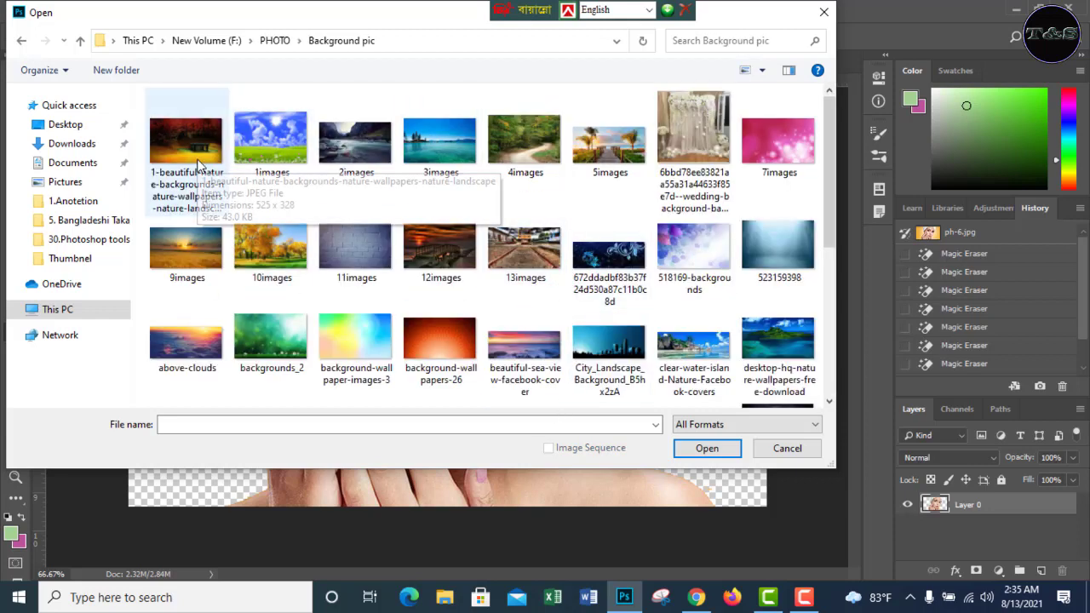
{"action": "double_click", "coordinate": [197, 159]}
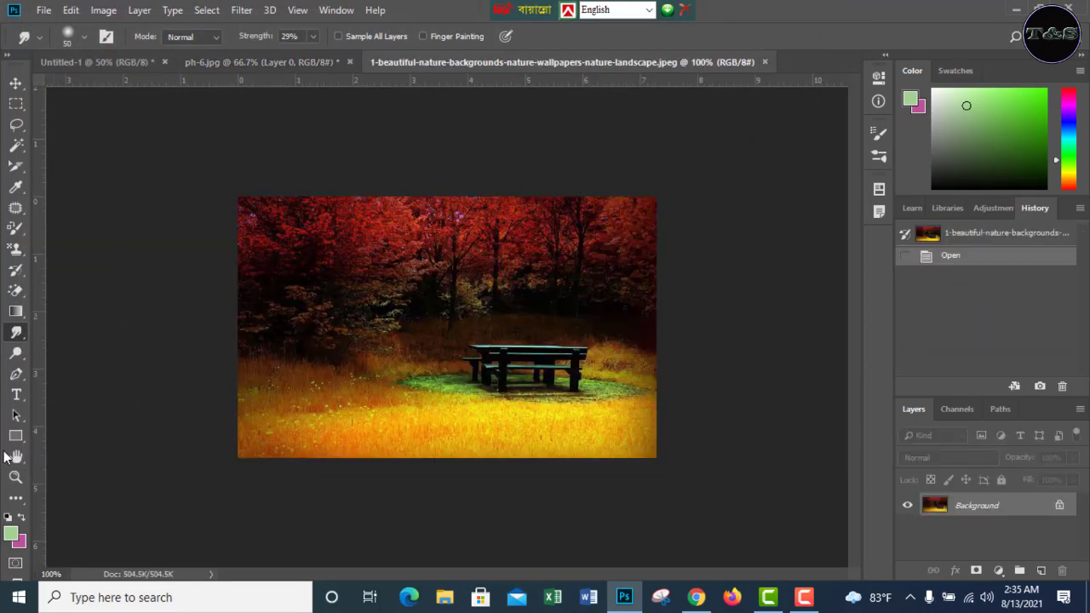
- Soften the landscape's trees, grass and bench with a 90 px Blur tool brush, first at 58% and then at 100% strength
{"action": "right_click", "coordinate": [16, 332]}
{"action": "left_click", "coordinate": [73, 332]}
{"action": "left_click", "coordinate": [333, 36]}
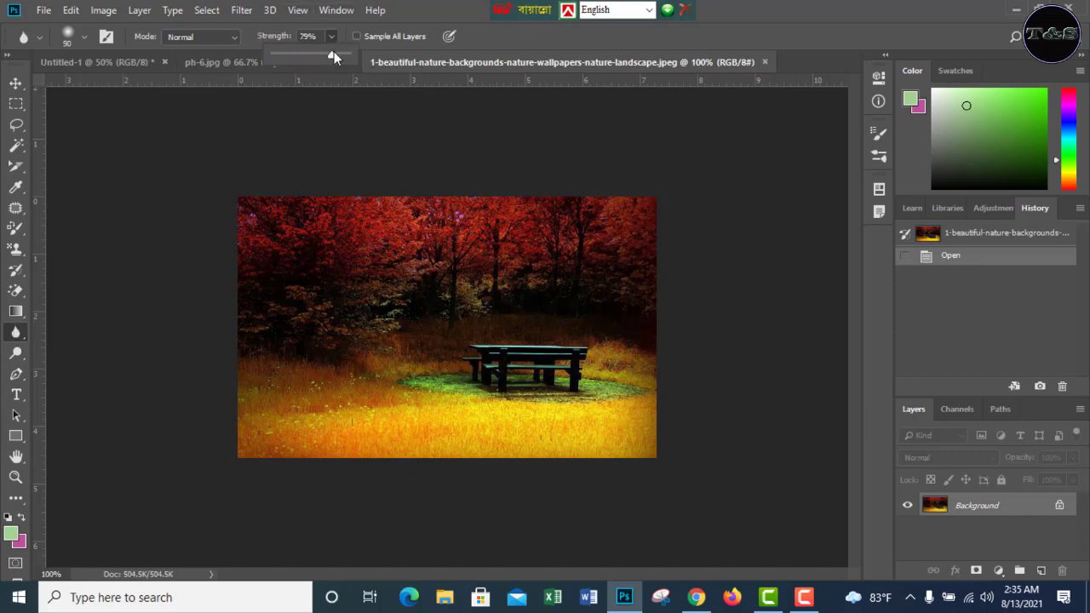
{"action": "mouse_move", "coordinate": [347, 259]}
{"action": "left_mouse_down"}
{"action": "mouse_move", "coordinate": [343, 364]}
{"action": "mouse_move", "coordinate": [342, 299]}
{"action": "mouse_move", "coordinate": [320, 225]}
{"action": "left_mouse_up"}
{"action": "mouse_move", "coordinate": [295, 307]}
{"action": "left_mouse_down"}
{"action": "mouse_move", "coordinate": [271, 257]}
{"action": "mouse_move", "coordinate": [234, 502]}
{"action": "mouse_move", "coordinate": [246, 220]}
{"action": "mouse_move", "coordinate": [242, 463]}
{"action": "mouse_move", "coordinate": [304, 221]}
{"action": "left_mouse_up"}
{"action": "mouse_move", "coordinate": [392, 197]}
{"action": "left_mouse_down"}
{"action": "mouse_move", "coordinate": [393, 479]}
{"action": "mouse_move", "coordinate": [374, 220]}
{"action": "mouse_move", "coordinate": [417, 442]}
{"action": "mouse_move", "coordinate": [472, 204]}
{"action": "mouse_move", "coordinate": [401, 209]}
{"action": "left_mouse_up"}
{"action": "left_click", "coordinate": [332, 38]}
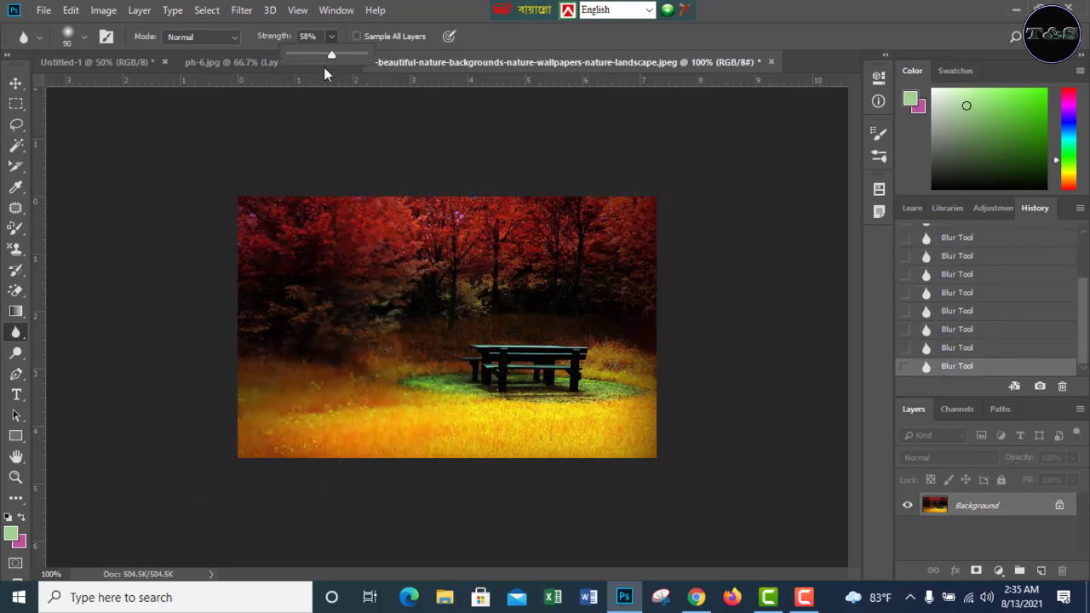
{"action": "left_click_drag", "start_coordinate": [332, 55], "coordinate": [367, 56]}
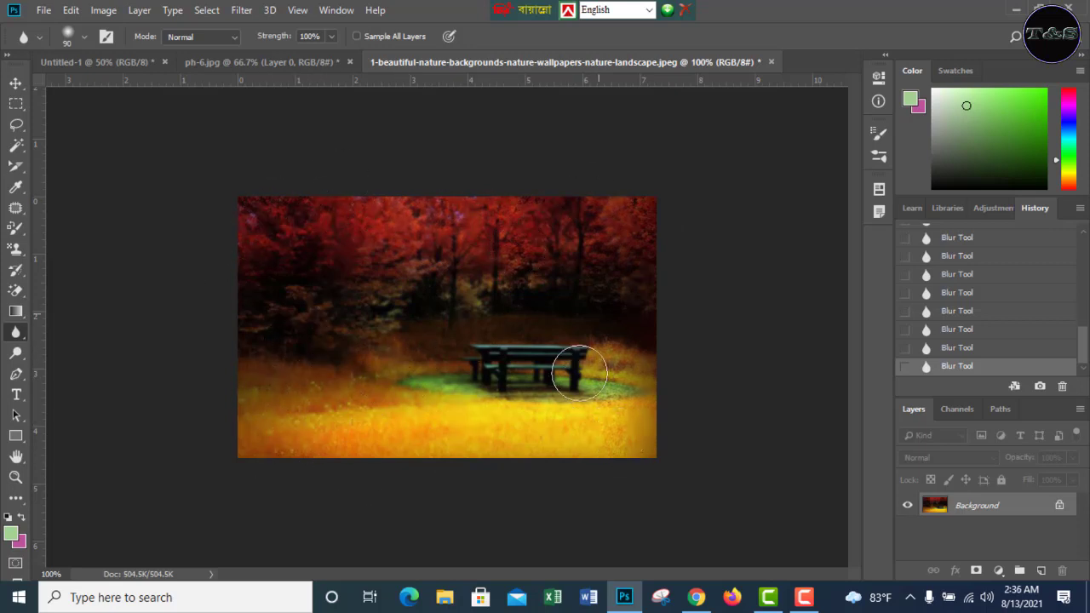
- Copy the cut-out portrait layer from ph-6.jpg into the landscape document with the Move tool
{"action": "left_click", "coordinate": [295, 65]}
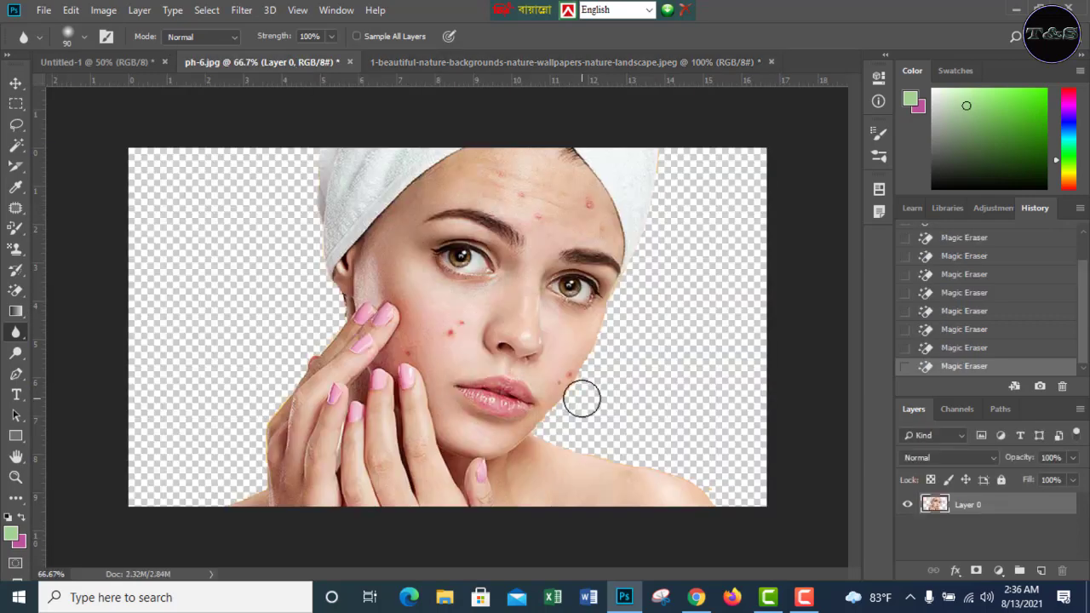
{"action": "left_click", "coordinate": [15, 83]}
{"action": "left_click_drag", "start_coordinate": [482, 326], "coordinate": [382, 327]}
{"action": "left_click", "coordinate": [15, 103]}
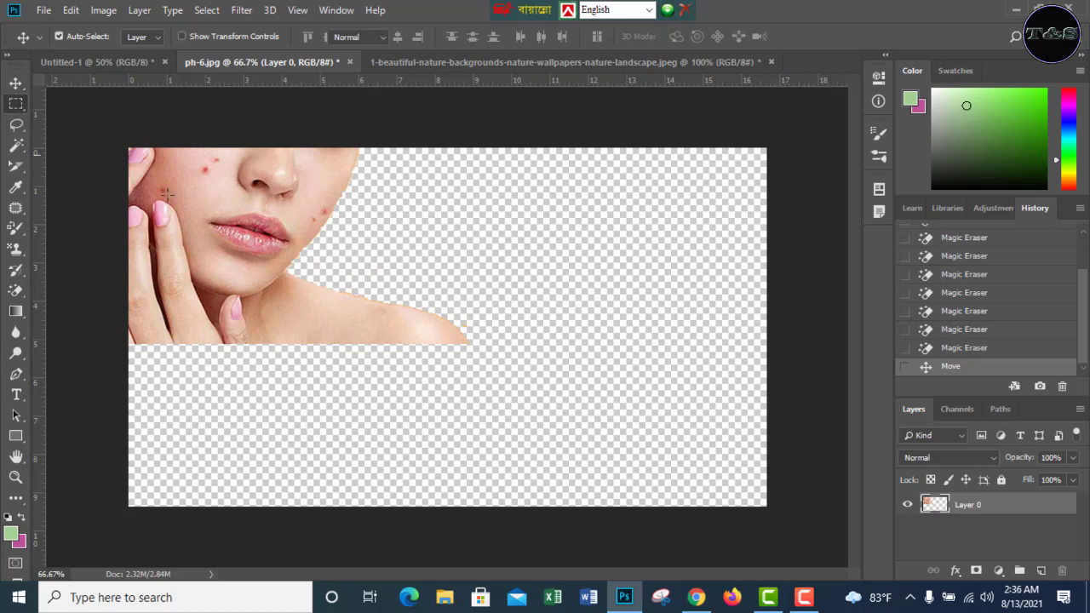
{"action": "left_click_drag", "start_coordinate": [255, 230], "coordinate": [297, 317]}
{"action": "left_click", "coordinate": [17, 84]}
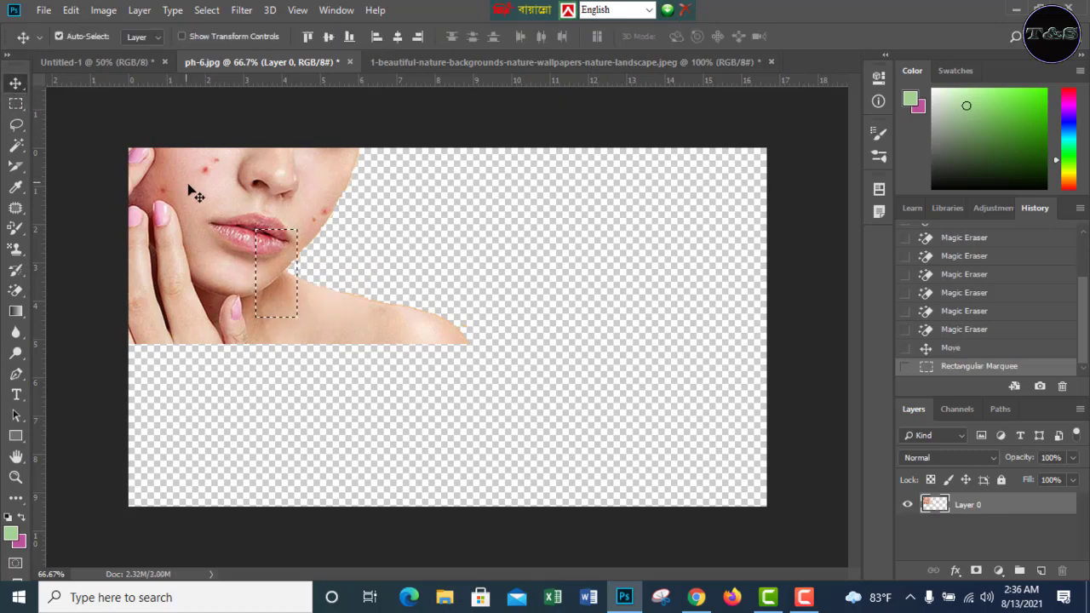
{"action": "left_click_drag", "start_coordinate": [196, 194], "coordinate": [537, 348]}
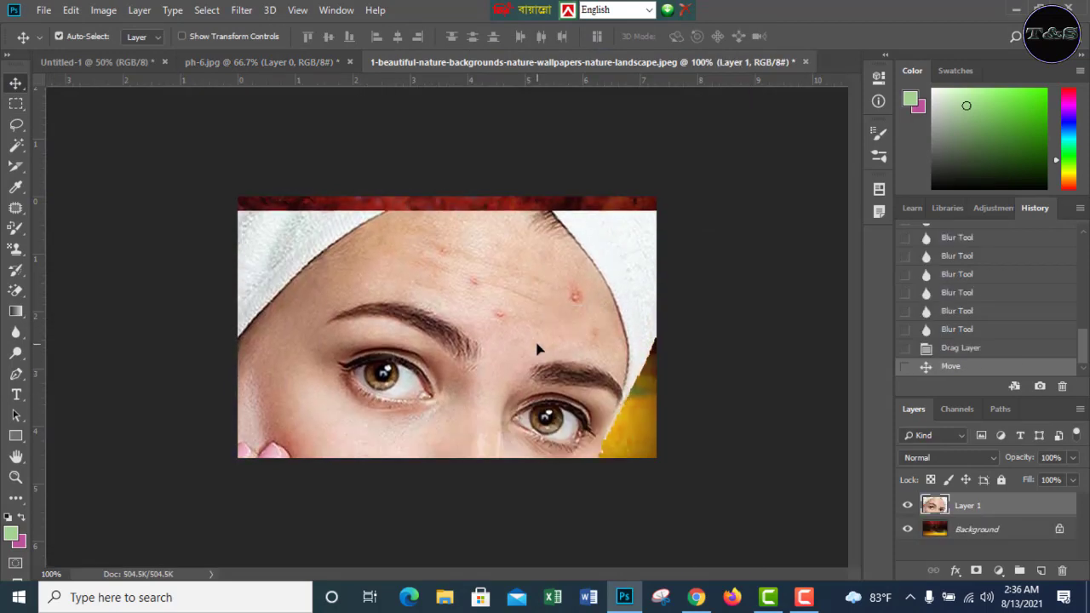
- Scale the portrait layer to about 28% width and 36% height, center it horizontally and rest it on the landscape's lower edge
{"action": "key", "text": "ctrl"}
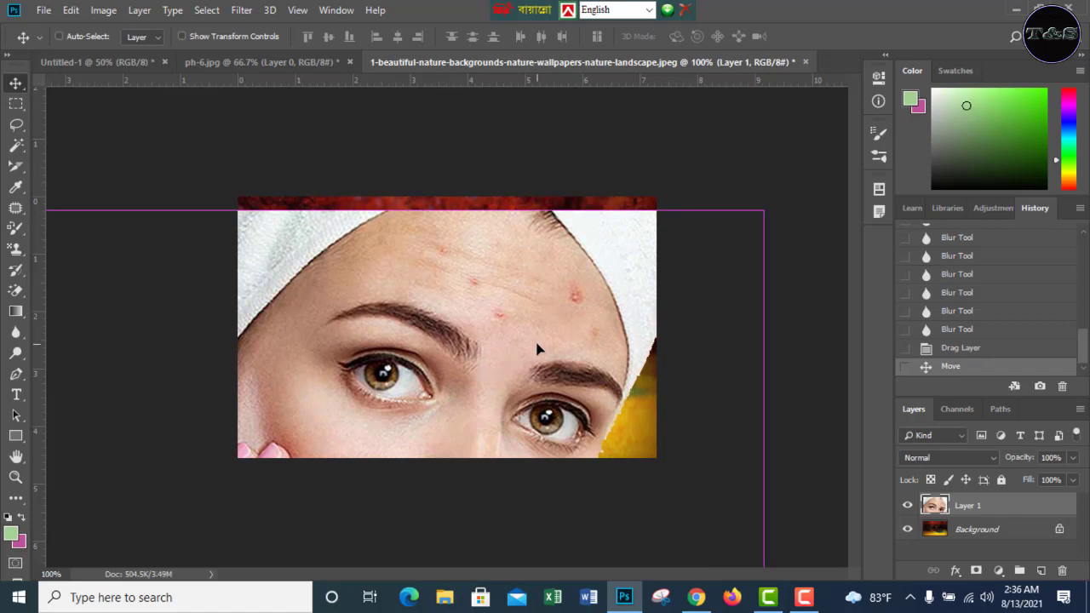
{"action": "key", "text": "ctrl+t"}
{"action": "left_click_drag", "start_coordinate": [764, 212], "coordinate": [357, 436]}
{"action": "left_click_drag", "start_coordinate": [214, 484], "coordinate": [494, 226]}
{"action": "left_click_drag", "start_coordinate": [636, 178], "coordinate": [521, 292]}
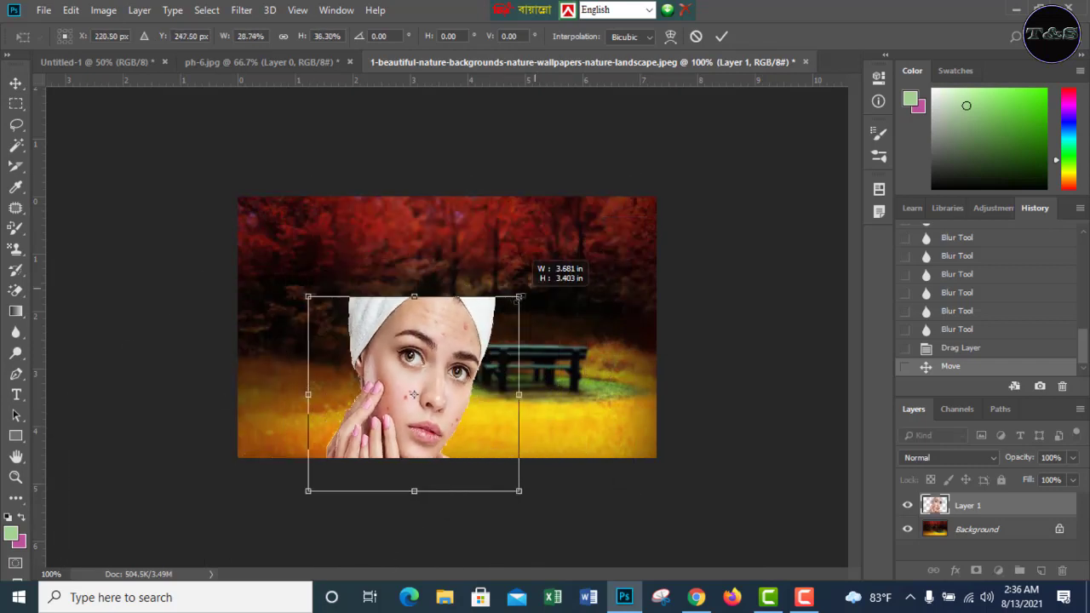
{"action": "left_click_drag", "start_coordinate": [451, 361], "coordinate": [485, 298]}
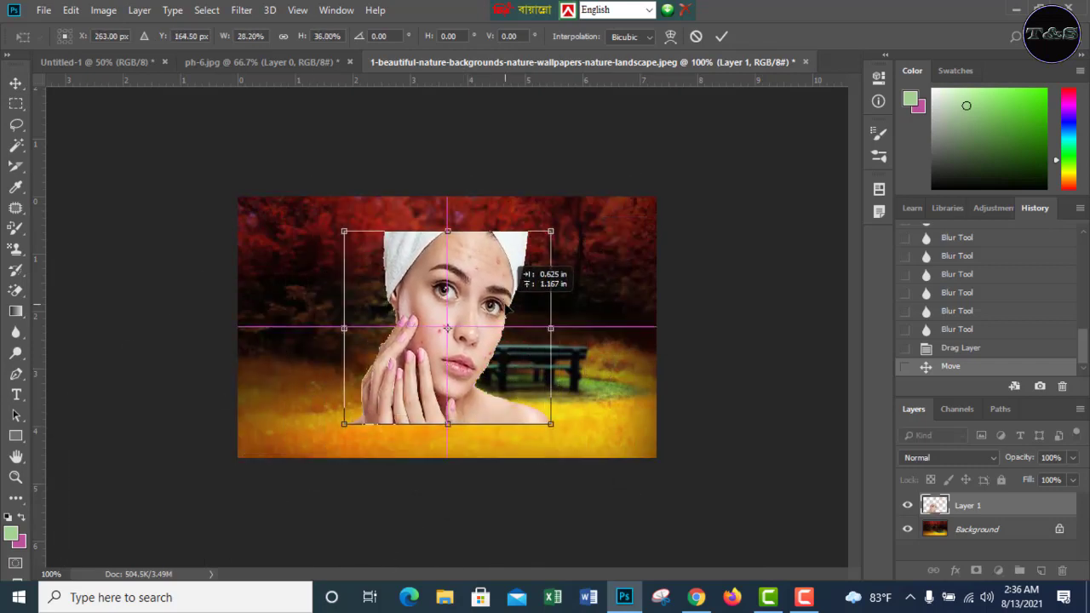
{"action": "left_click", "coordinate": [15, 83]}
{"action": "left_click", "coordinate": [470, 230]}
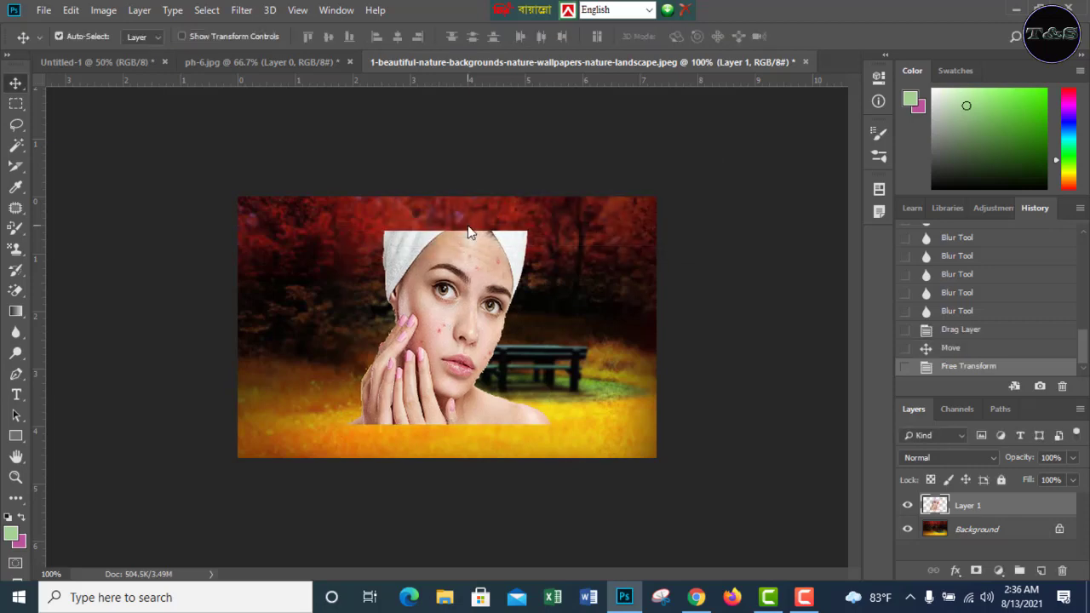
{"action": "left_click_drag", "start_coordinate": [470, 296], "coordinate": [470, 330]}
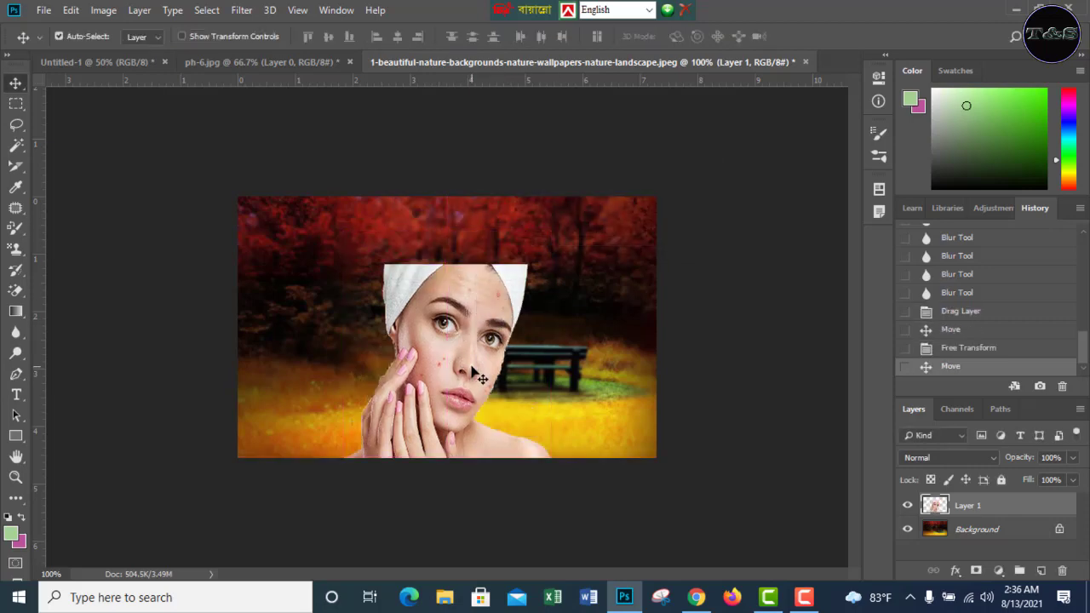
- Choose the Dodge tool and revert ph-6.jpg to its original opening snapshot in the history
{"action": "left_click", "coordinate": [23, 341]}
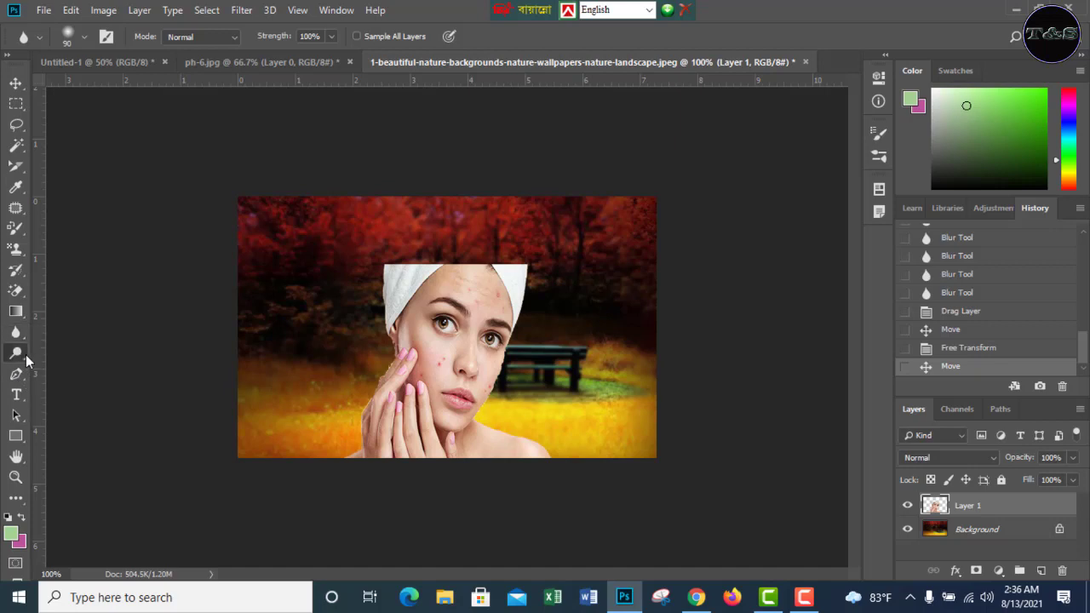
{"action": "left_click", "coordinate": [24, 356]}
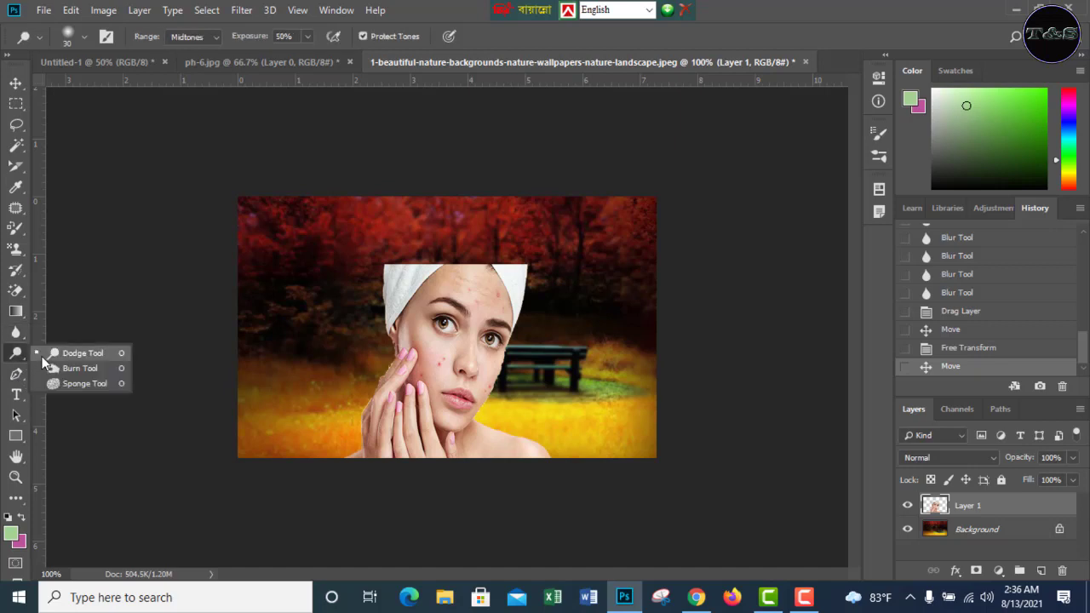
{"action": "left_click", "coordinate": [68, 358]}
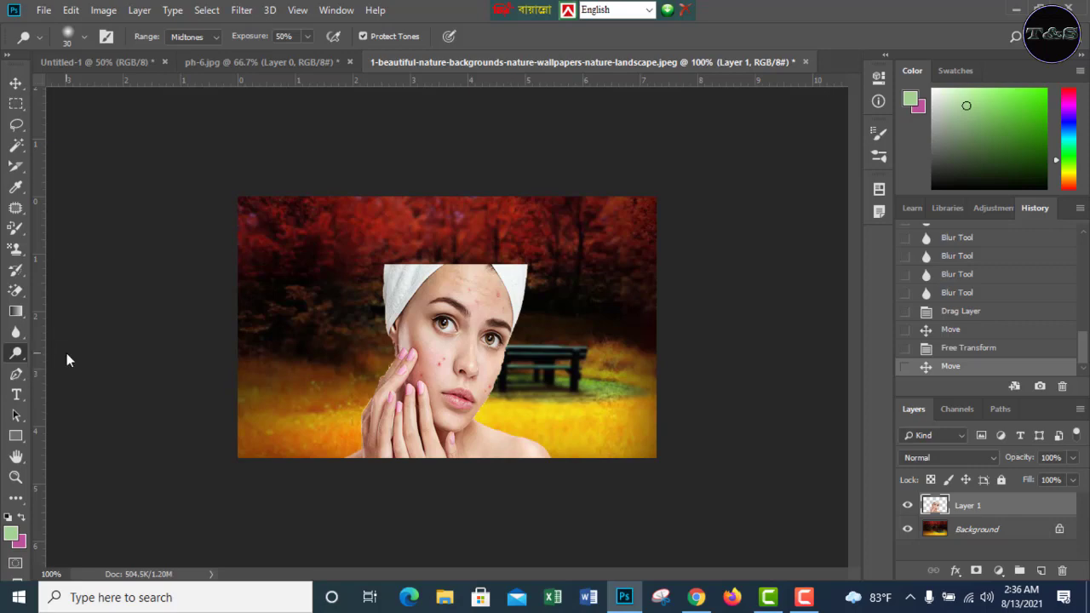
{"action": "left_click", "coordinate": [251, 60]}
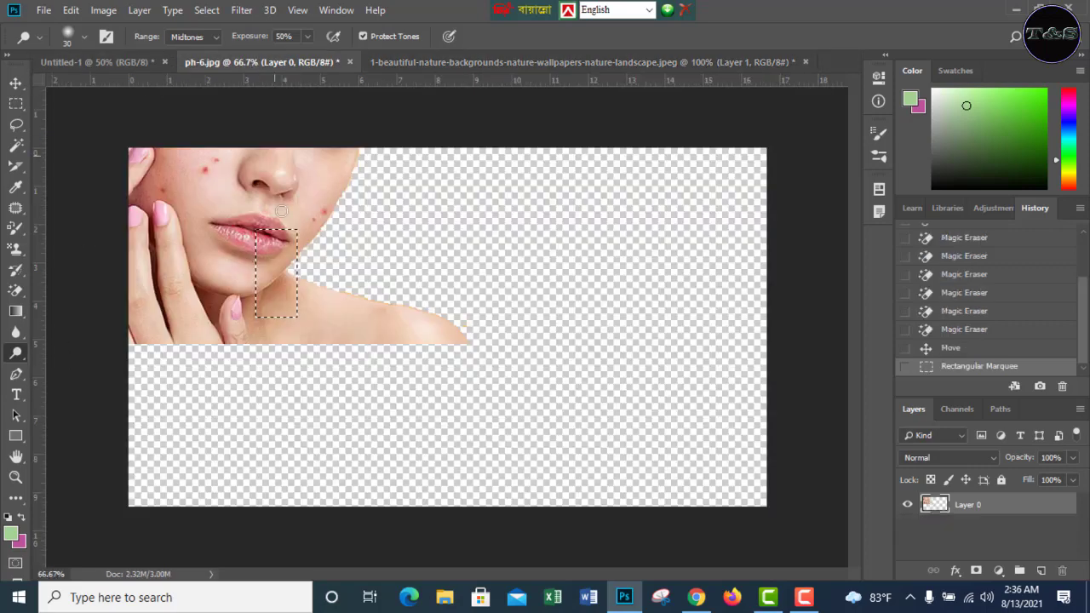
{"action": "scroll", "coordinate": [979, 298], "scroll_direction": "up", "scroll_amount": 3}
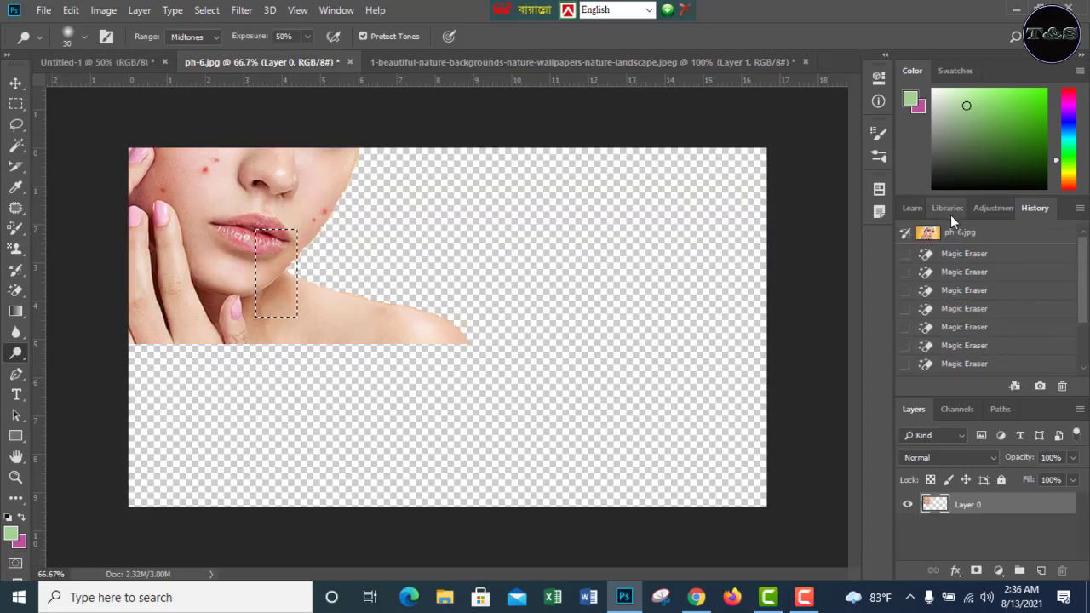
{"action": "left_click", "coordinate": [957, 235]}
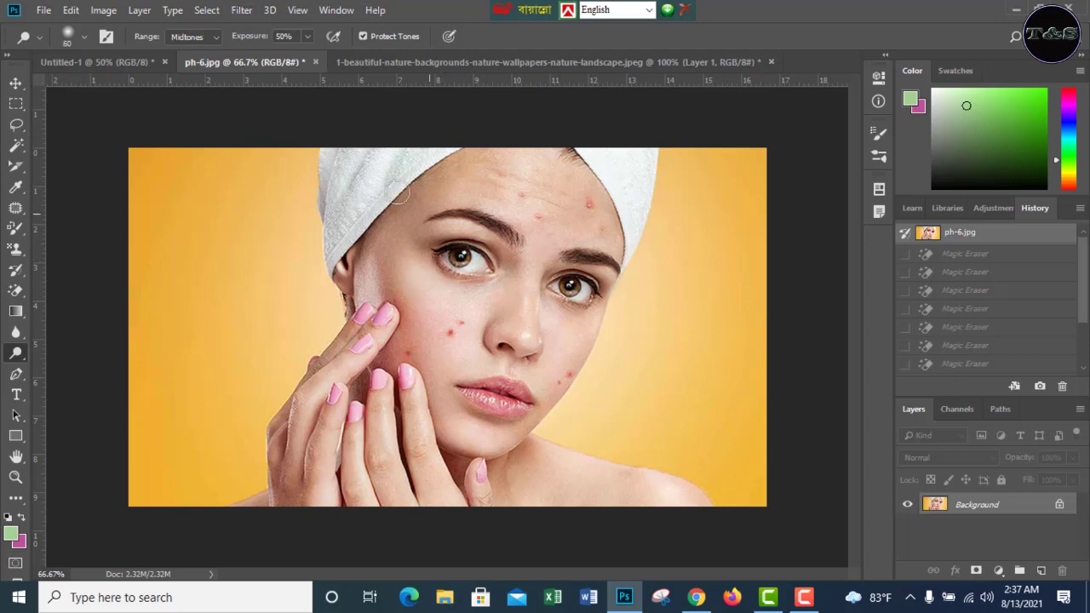
- Lighten the irises of both eyes with a 45 px Dodge tool brush at 43% exposure in the Midtones range
{"action": "left_click", "coordinate": [306, 37]}
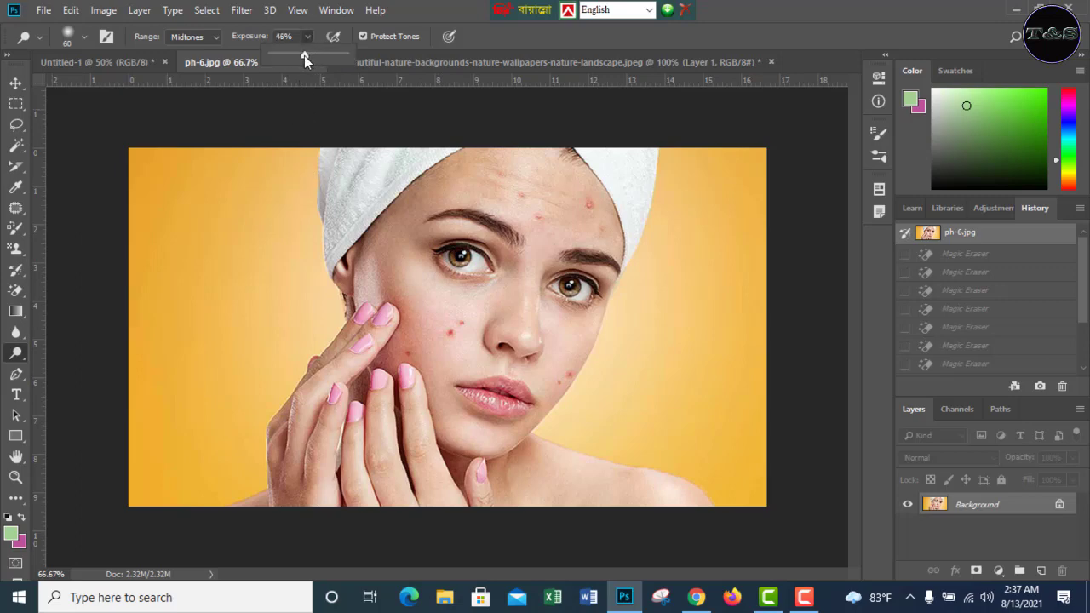
{"action": "left_click_drag", "start_coordinate": [304, 56], "coordinate": [302, 55]}
{"action": "key", "text": "bracketleft"}
{"action": "key", "text": "bracketleft"}
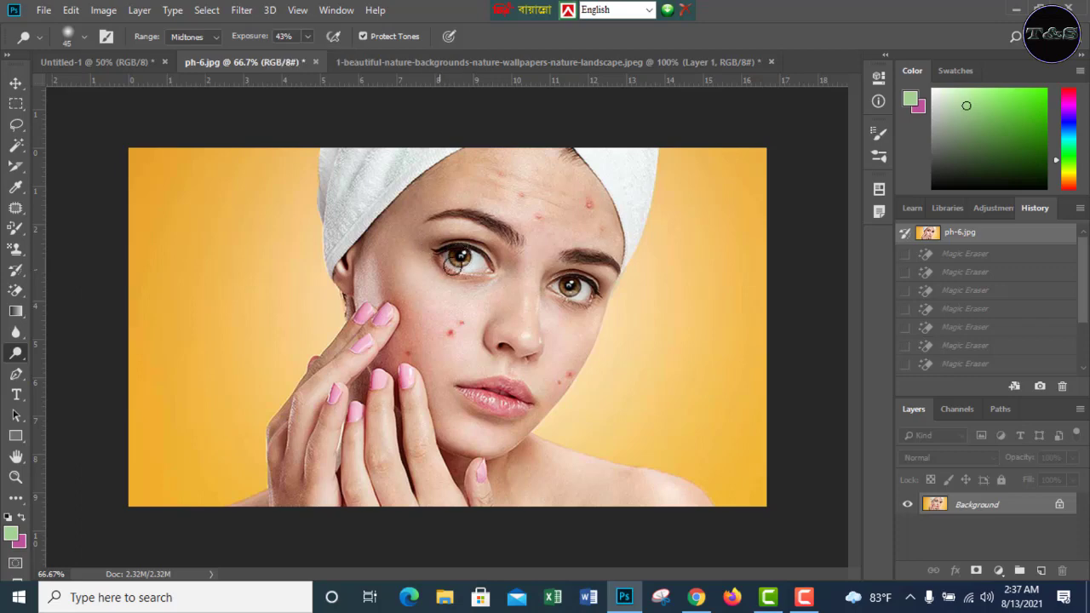
{"action": "left_click_drag", "start_coordinate": [449, 263], "coordinate": [458, 257]}
{"action": "left_click", "coordinate": [459, 256]}
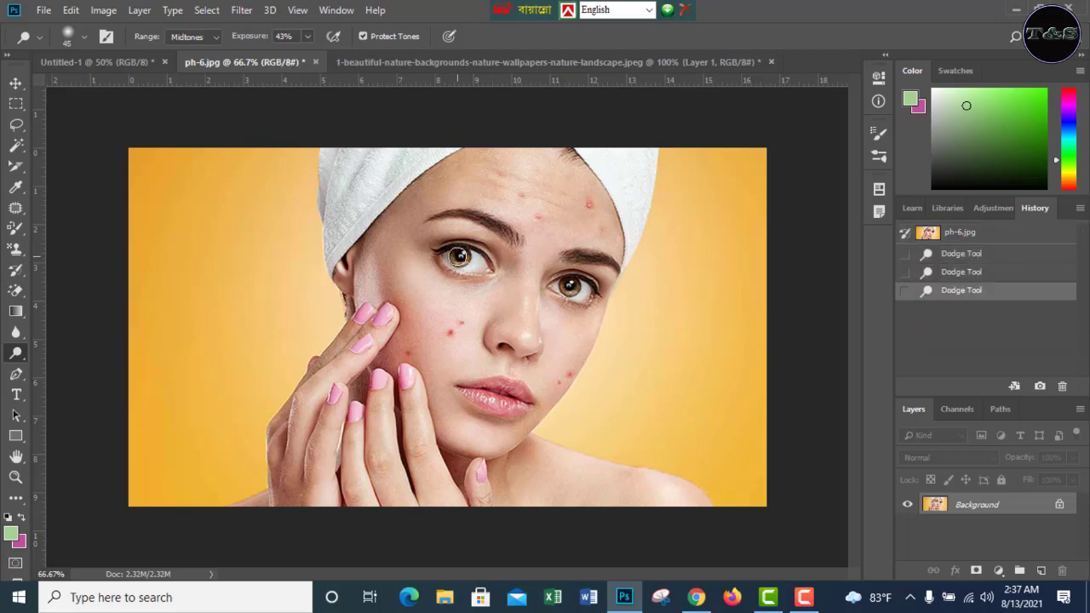
{"action": "left_click", "coordinate": [459, 256]}
{"action": "left_click", "coordinate": [460, 256]}
{"action": "left_click", "coordinate": [460, 256]}
{"action": "left_click", "coordinate": [460, 256]}
{"action": "left_click", "coordinate": [460, 257]}
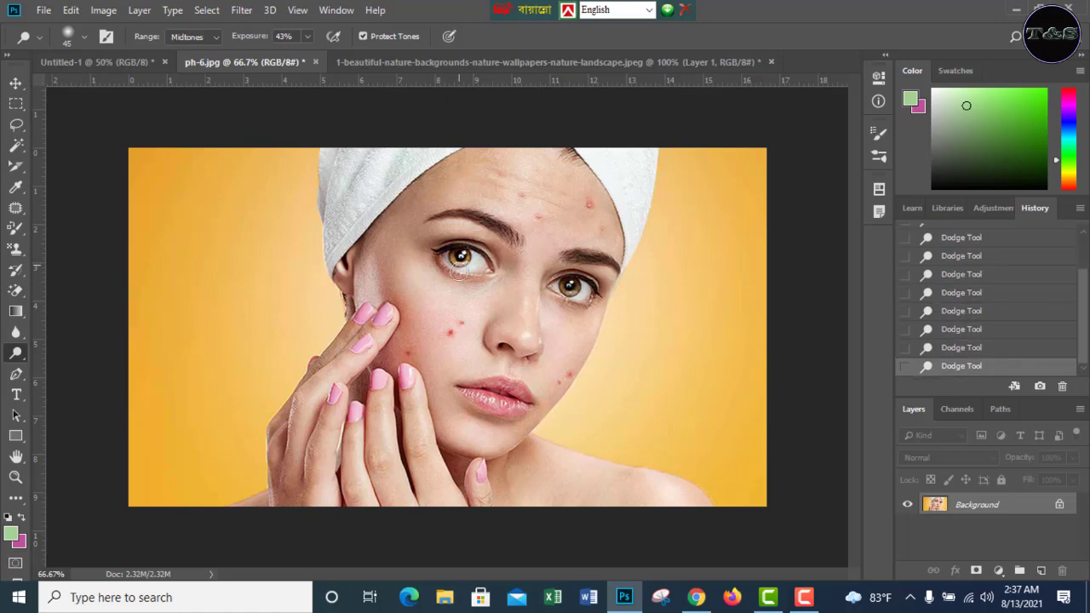
{"action": "left_click", "coordinate": [461, 257]}
{"action": "left_click_drag", "start_coordinate": [576, 289], "coordinate": [571, 288]}
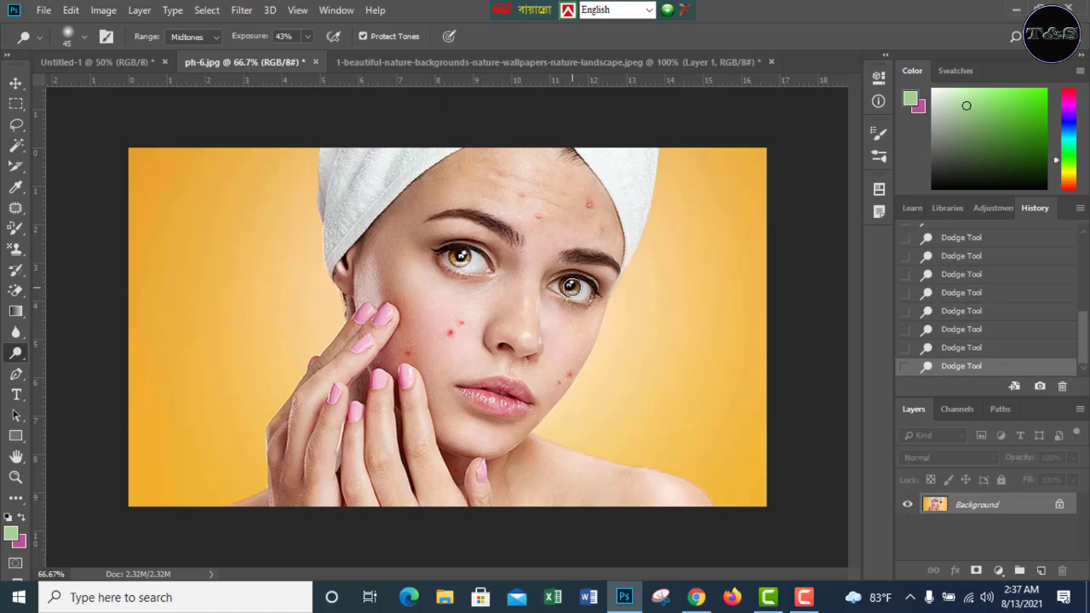
{"action": "left_click", "coordinate": [573, 289]}
- Darken the irises of both eyes with the Burn tool at 50% exposure in the Midtones range
{"action": "right_click", "coordinate": [21, 356]}
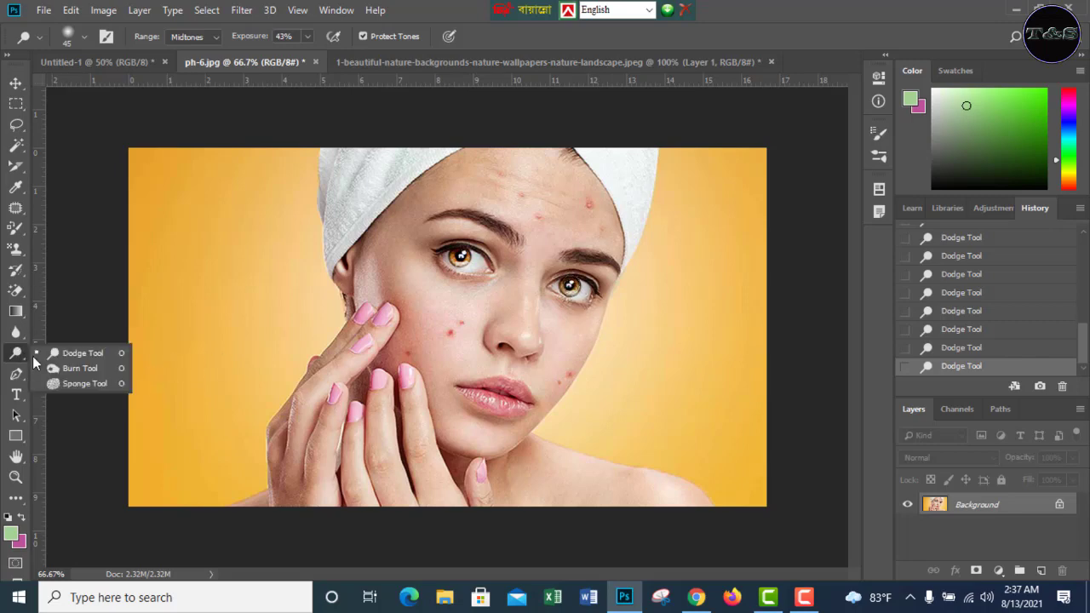
{"action": "left_click", "coordinate": [85, 367]}
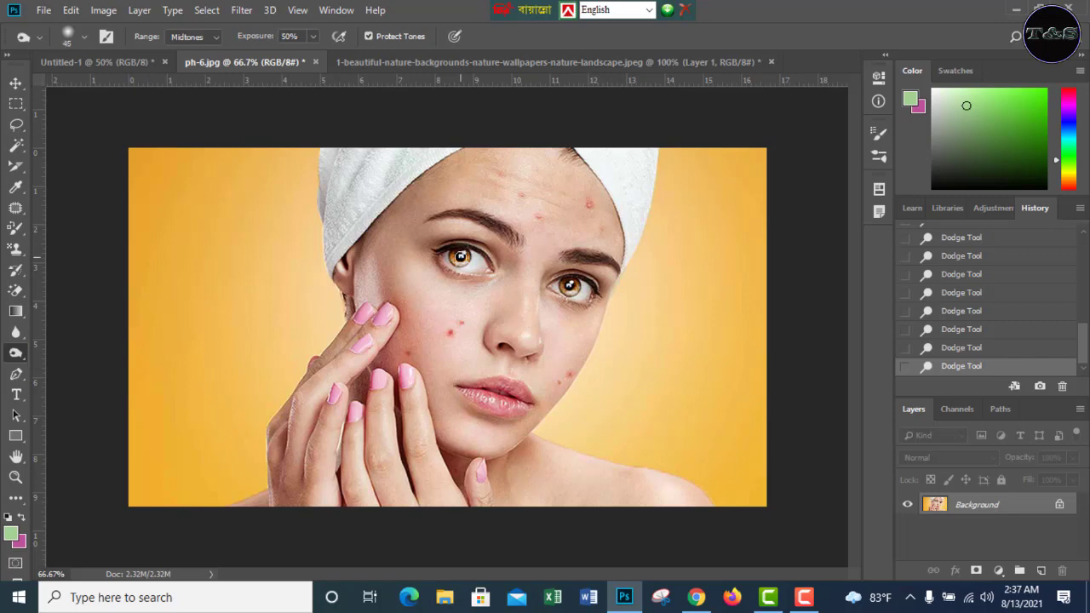
{"action": "left_click", "coordinate": [460, 256]}
{"action": "left_click", "coordinate": [460, 256]}
{"action": "left_click", "coordinate": [460, 257]}
{"action": "left_click", "coordinate": [460, 257]}
{"action": "left_click", "coordinate": [460, 257]}
{"action": "left_click", "coordinate": [460, 256]}
{"action": "left_click", "coordinate": [460, 257]}
{"action": "left_click", "coordinate": [460, 257]}
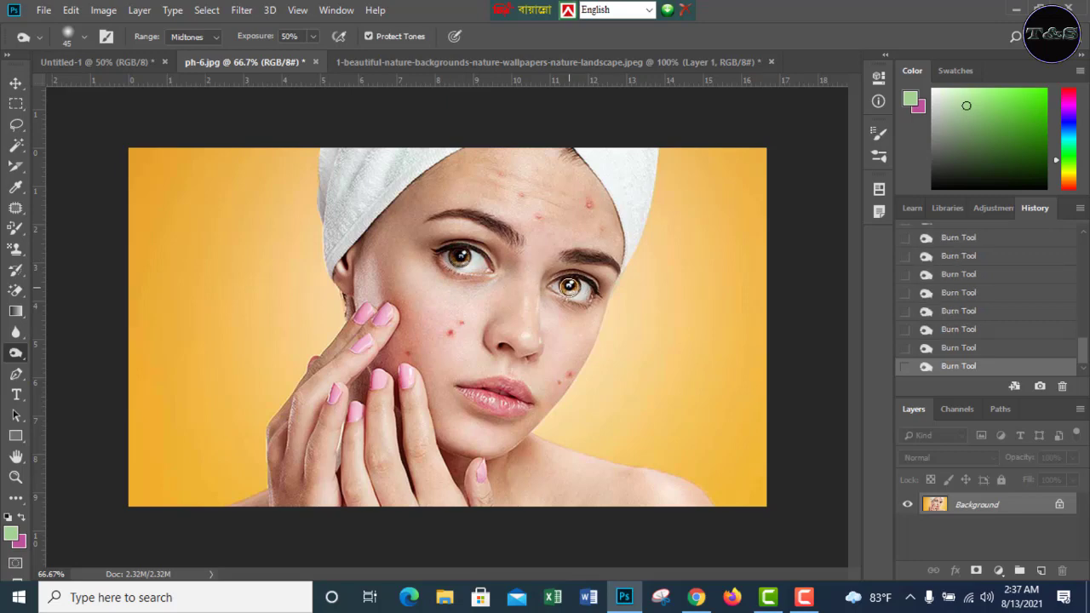
{"action": "left_click", "coordinate": [571, 286]}
{"action": "left_click", "coordinate": [571, 287]}
{"action": "left_click", "coordinate": [571, 287]}
{"action": "left_click", "coordinate": [573, 287]}
{"action": "left_click", "coordinate": [815, 601]}
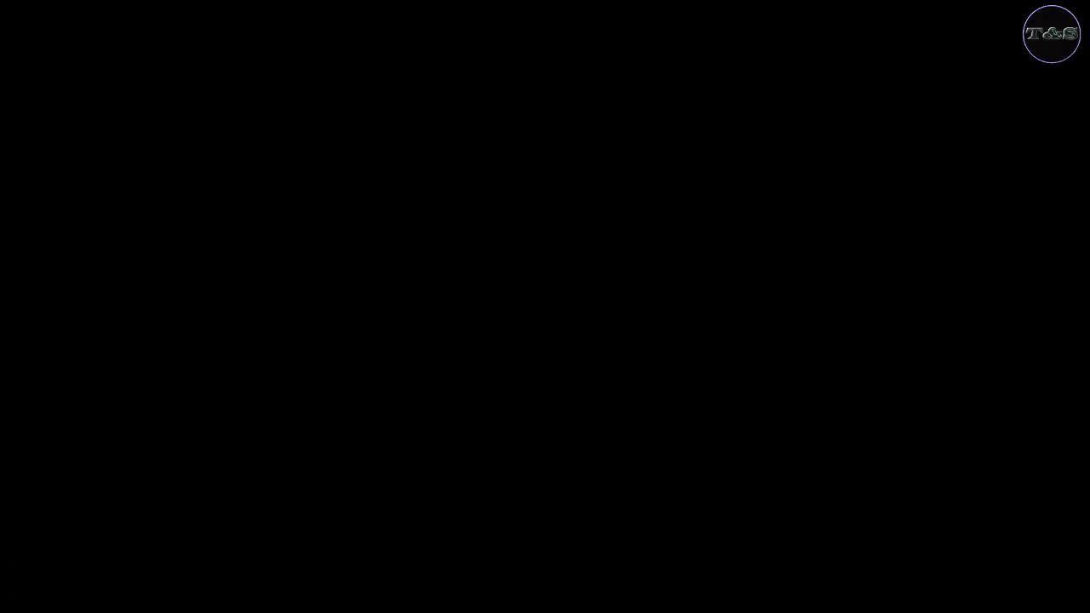